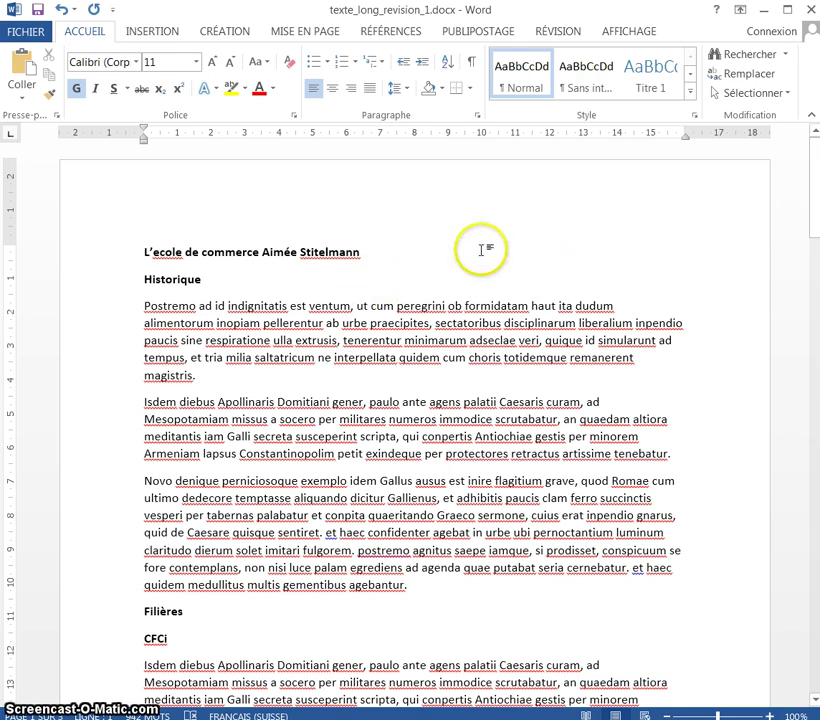
Justify all the text of the document, from the title to the last paragraph.
{"action": "scroll", "coordinate": [365, 440], "scroll_direction": "down", "scroll_amount": 8}
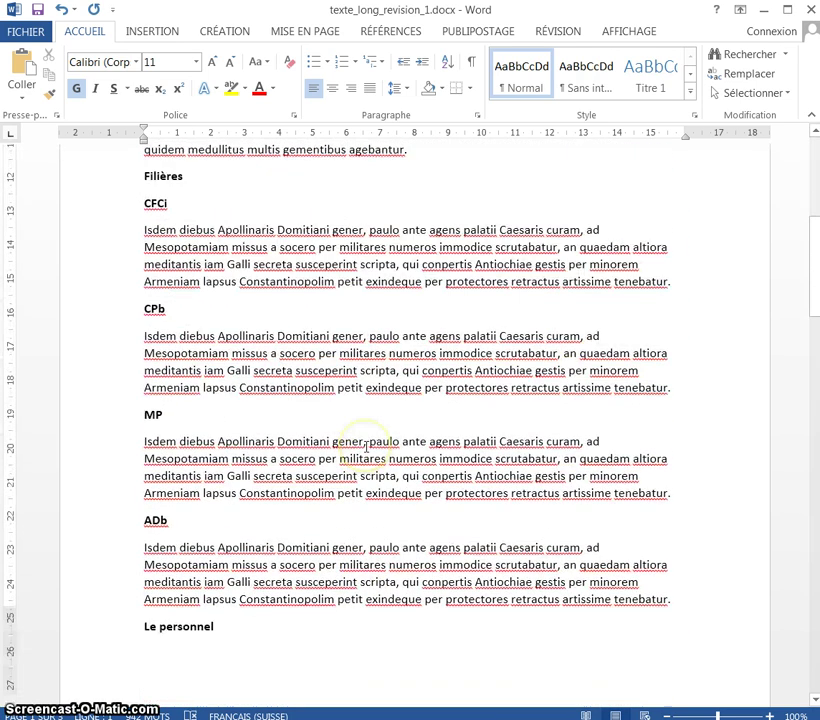
{"action": "scroll", "coordinate": [365, 447], "scroll_direction": "up", "scroll_amount": 9}
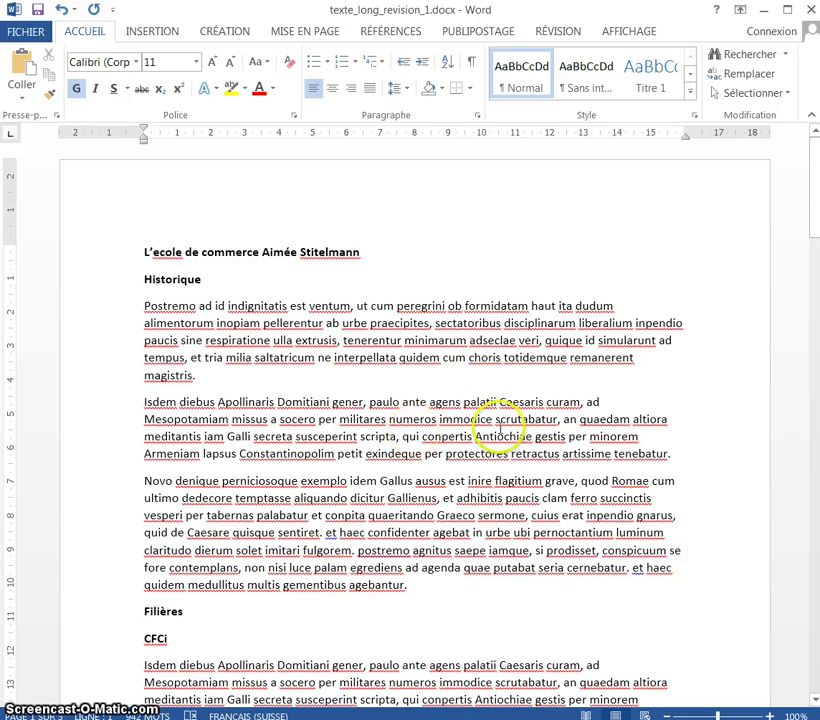
{"action": "scroll", "coordinate": [495, 410], "scroll_direction": "down", "scroll_amount": 2}
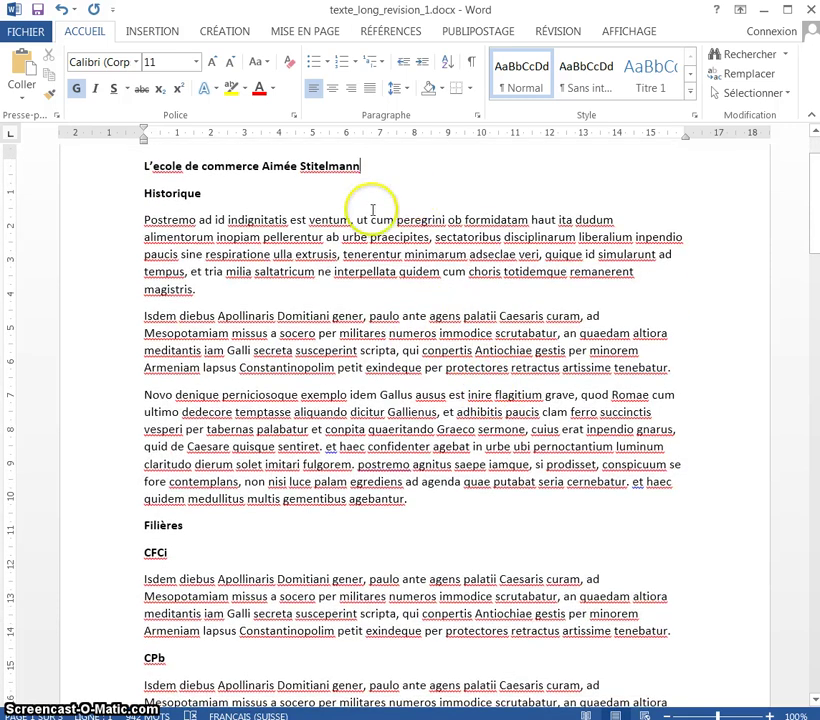
{"action": "key", "text": "ctrl+a"}
{"action": "left_click", "coordinate": [368, 88]}
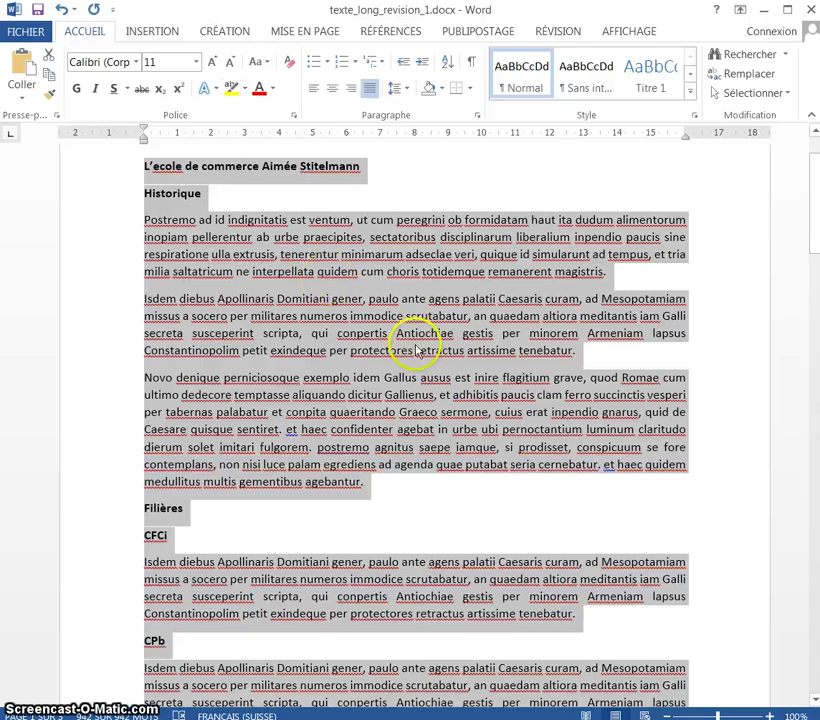
{"action": "left_click", "coordinate": [417, 481]}
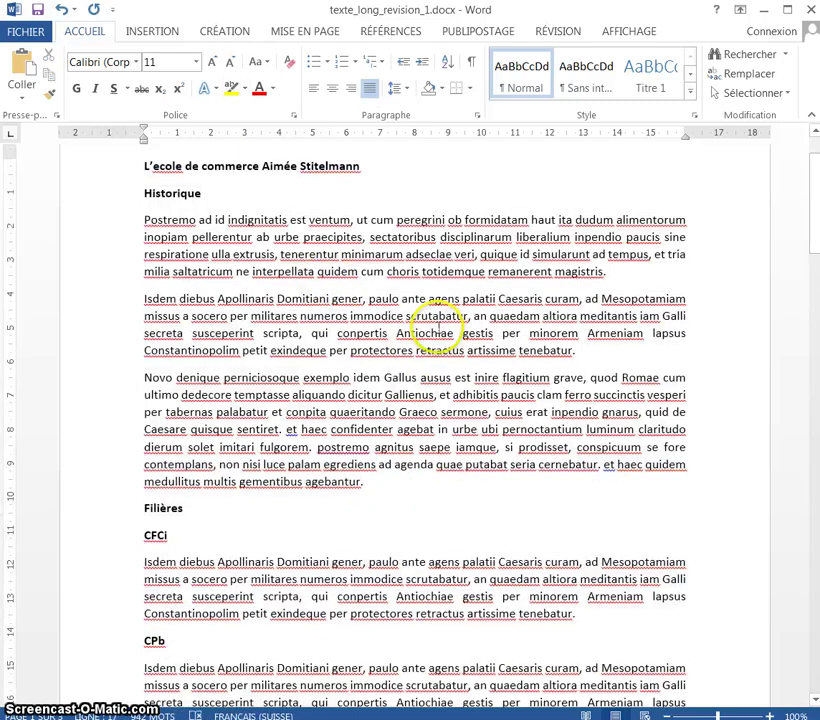
{"action": "scroll", "coordinate": [441, 350], "scroll_direction": "down", "scroll_amount": 6}
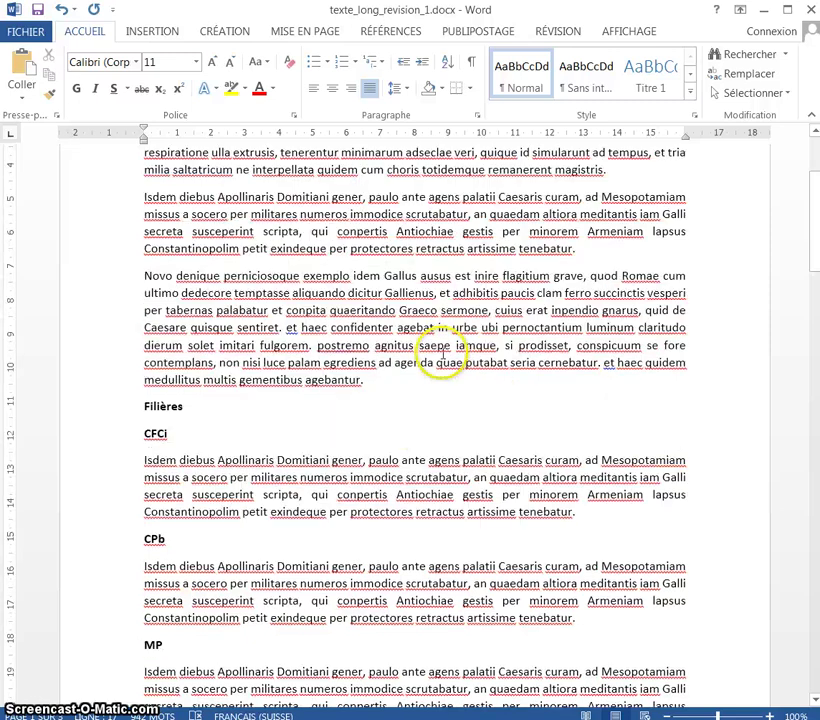
{"action": "left_click_drag", "start_coordinate": [813, 267], "coordinate": [742, 172]}
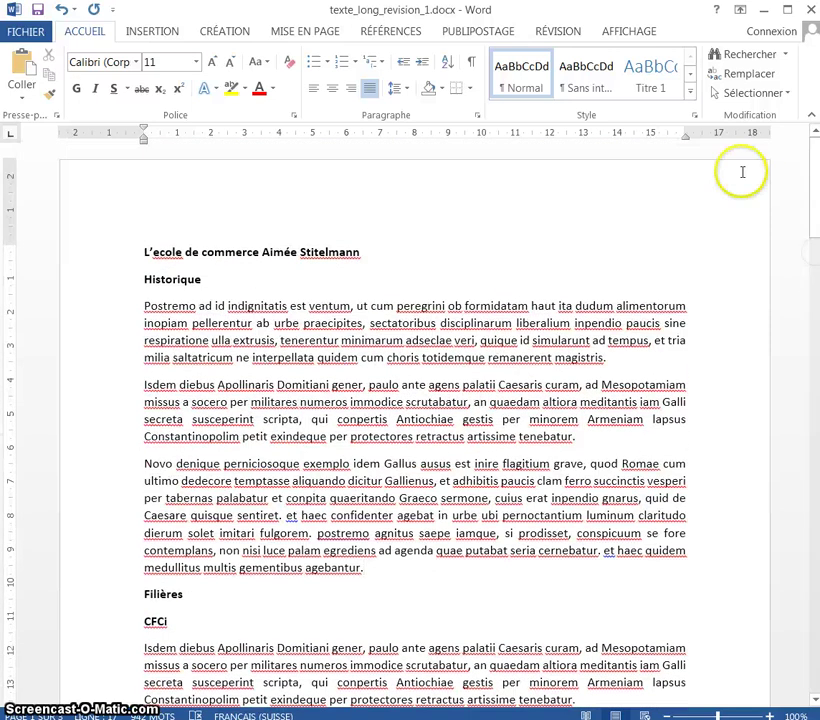
Apply the Titre 1 style to the main headings Historique, Filières, Le personnel and Les étudiants together.
{"action": "left_click", "coordinate": [695, 117]}
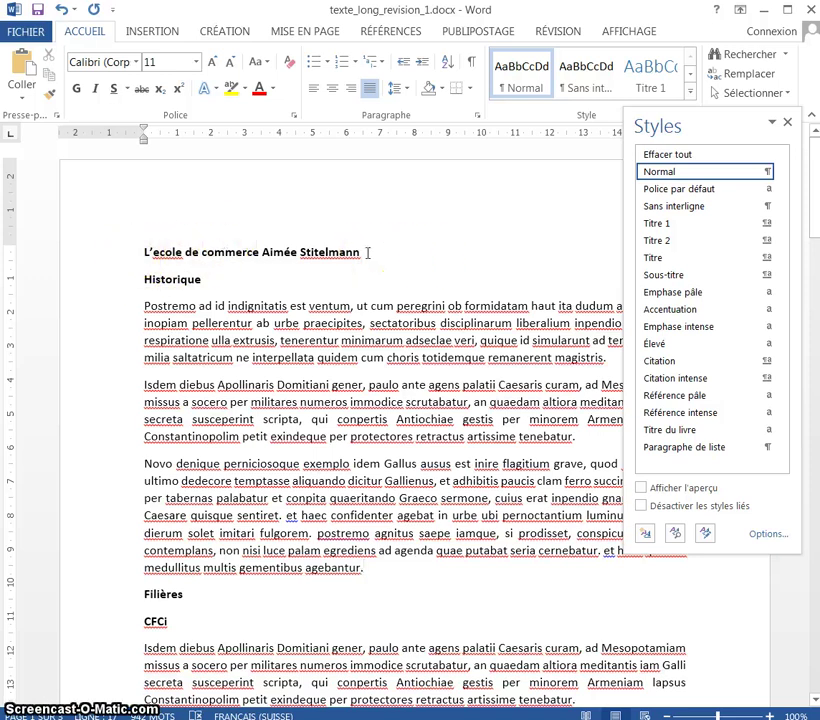
{"action": "left_click", "coordinate": [124, 281]}
{"action": "left_click", "coordinate": [88, 594], "text": "ctrl"}
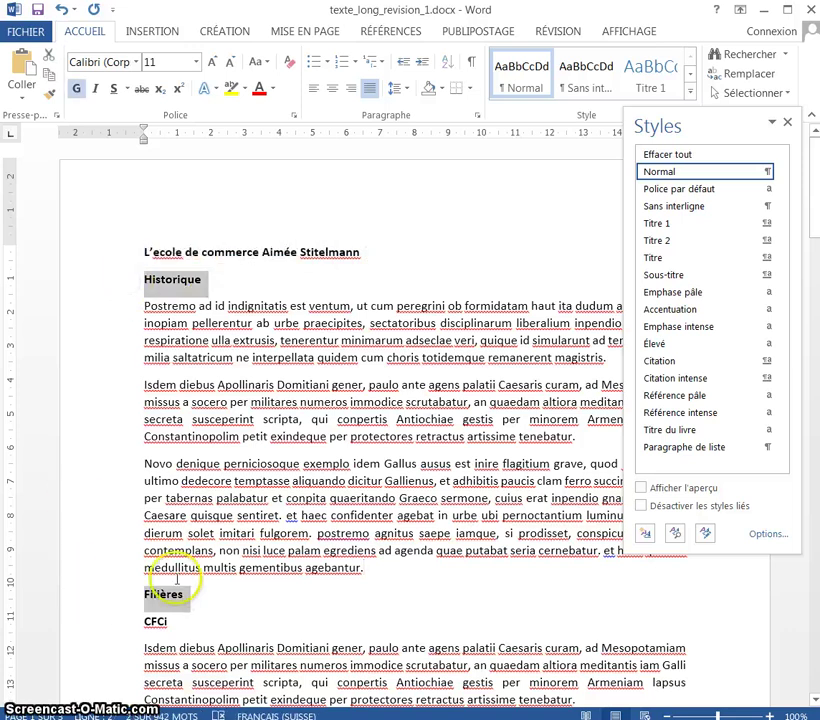
{"action": "scroll", "coordinate": [190, 610], "scroll_direction": "down", "scroll_amount": 4}
{"action": "scroll", "coordinate": [184, 577], "scroll_direction": "down", "scroll_amount": 6}
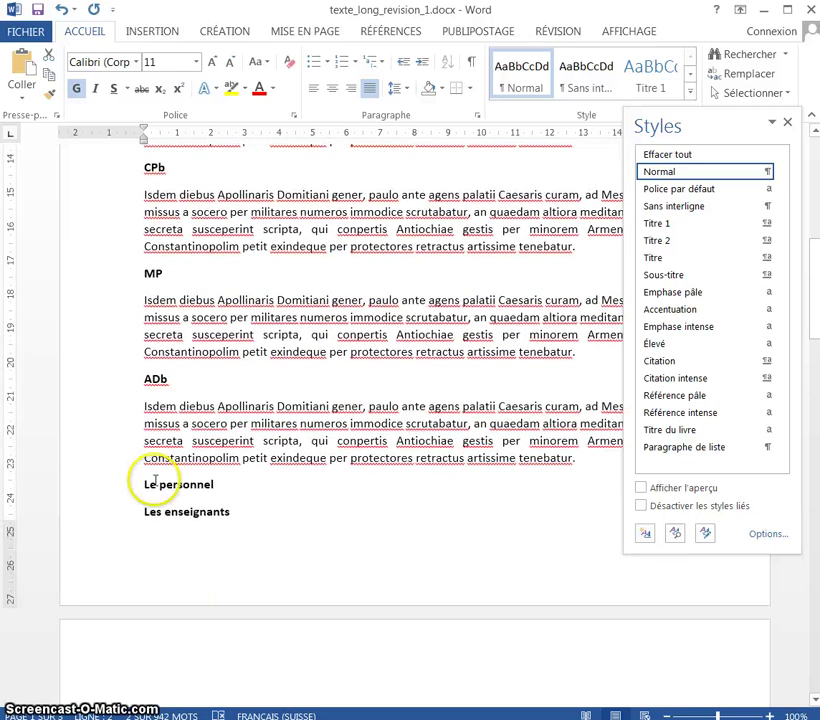
{"action": "left_click", "coordinate": [113, 490], "text": "ctrl"}
{"action": "scroll", "coordinate": [218, 520], "scroll_direction": "down", "scroll_amount": 5}
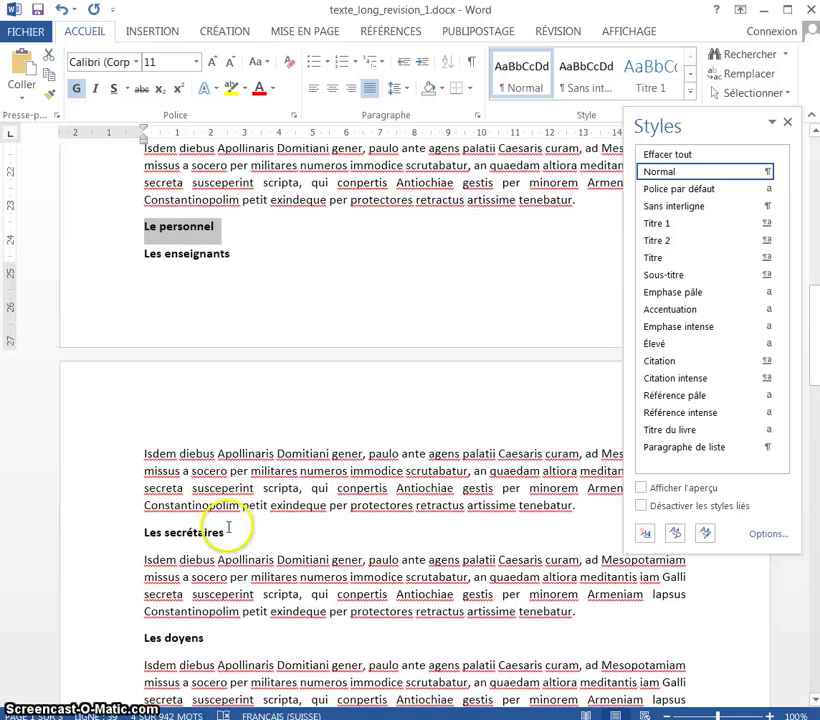
{"action": "scroll", "coordinate": [225, 526], "scroll_direction": "down", "scroll_amount": 1}
{"action": "scroll", "coordinate": [198, 582], "scroll_direction": "down", "scroll_amount": 1}
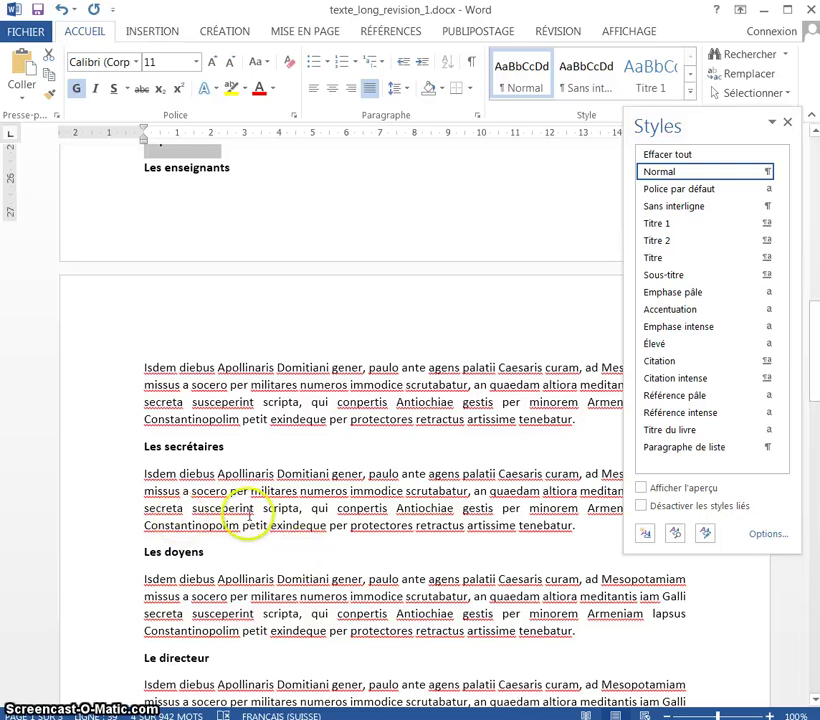
{"action": "scroll", "coordinate": [245, 510], "scroll_direction": "down", "scroll_amount": 3}
{"action": "scroll", "coordinate": [249, 522], "scroll_direction": "down", "scroll_amount": 2}
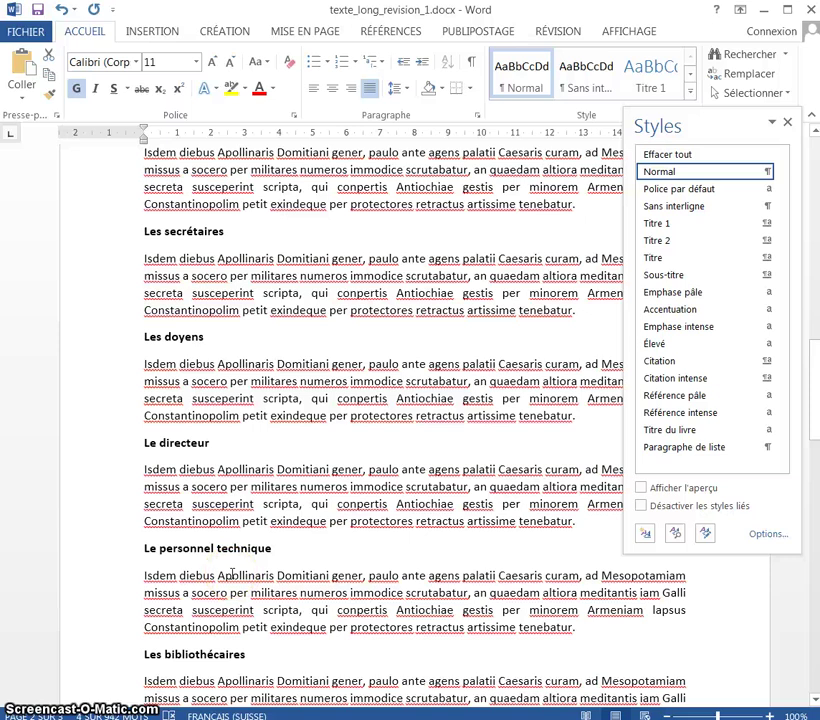
{"action": "scroll", "coordinate": [232, 573], "scroll_direction": "down", "scroll_amount": 5}
{"action": "left_click", "coordinate": [105, 546]}
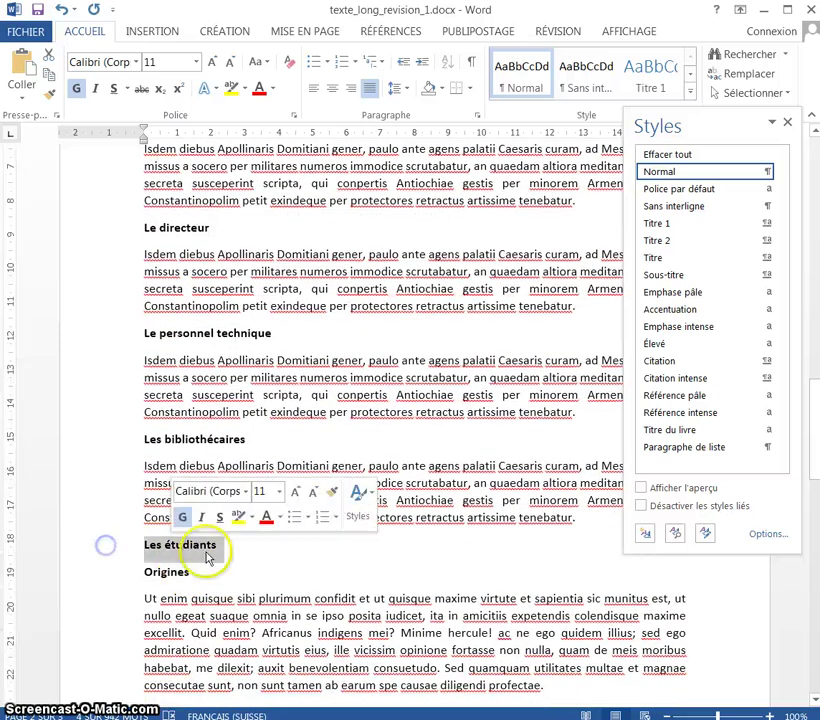
{"action": "scroll", "coordinate": [208, 558], "scroll_direction": "down", "scroll_amount": 16}
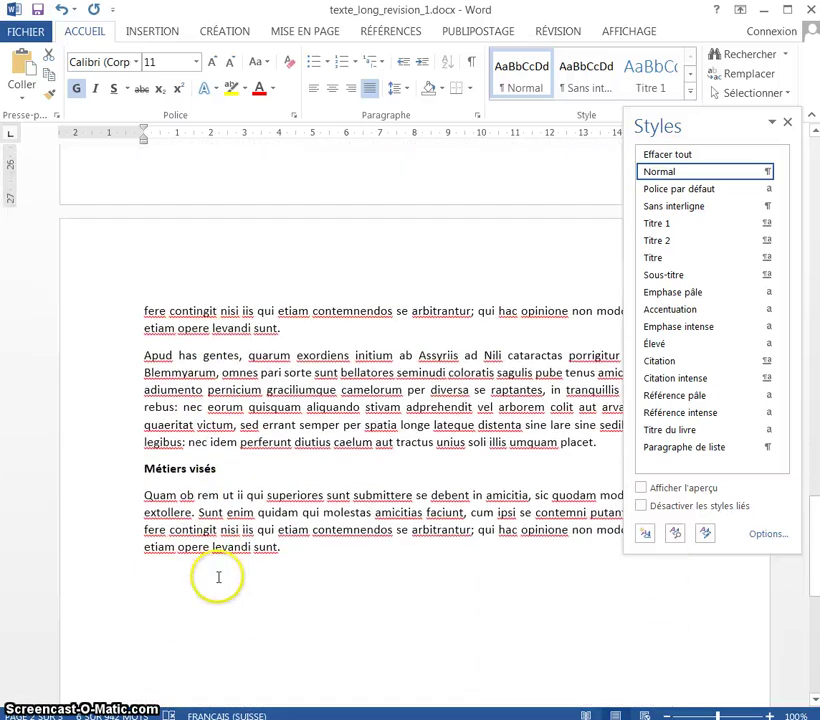
{"action": "scroll", "coordinate": [219, 575], "scroll_direction": "up", "scroll_amount": 18}
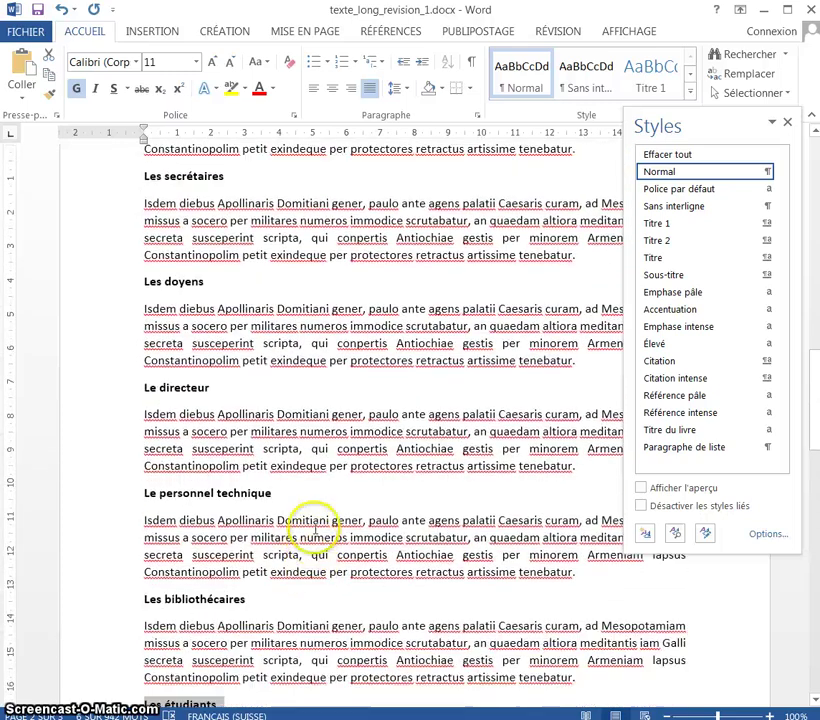
{"action": "scroll", "coordinate": [313, 530], "scroll_direction": "up", "scroll_amount": 1}
{"action": "left_click", "coordinate": [666, 226]}
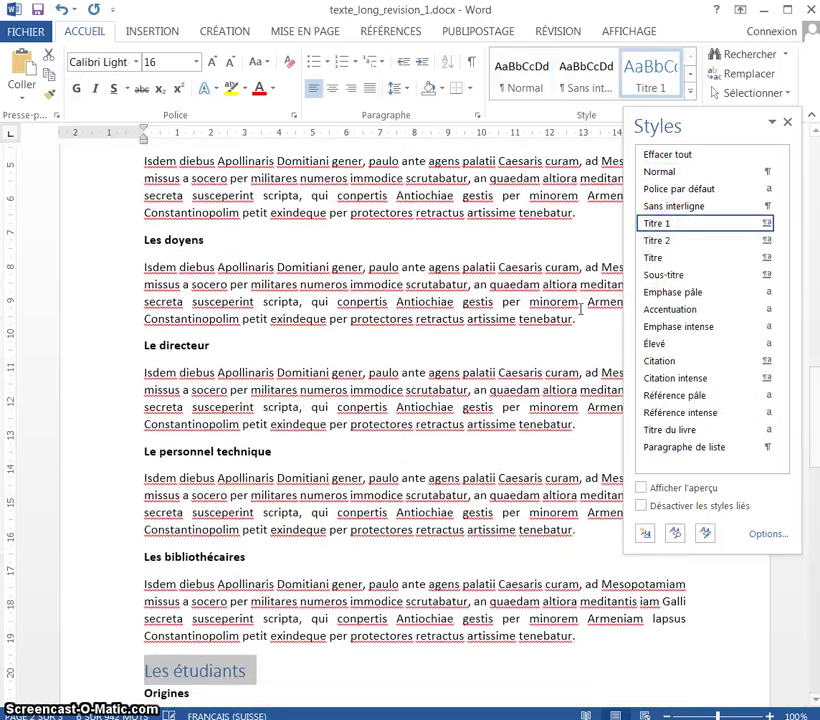
Apply the Titre 2 style to all six subheadings under Le personnel, from Les enseignants to Les bibliothécaires.
{"action": "scroll", "coordinate": [339, 412], "scroll_direction": "up", "scroll_amount": 10}
{"action": "scroll", "coordinate": [297, 485], "scroll_direction": "down", "scroll_amount": 2}
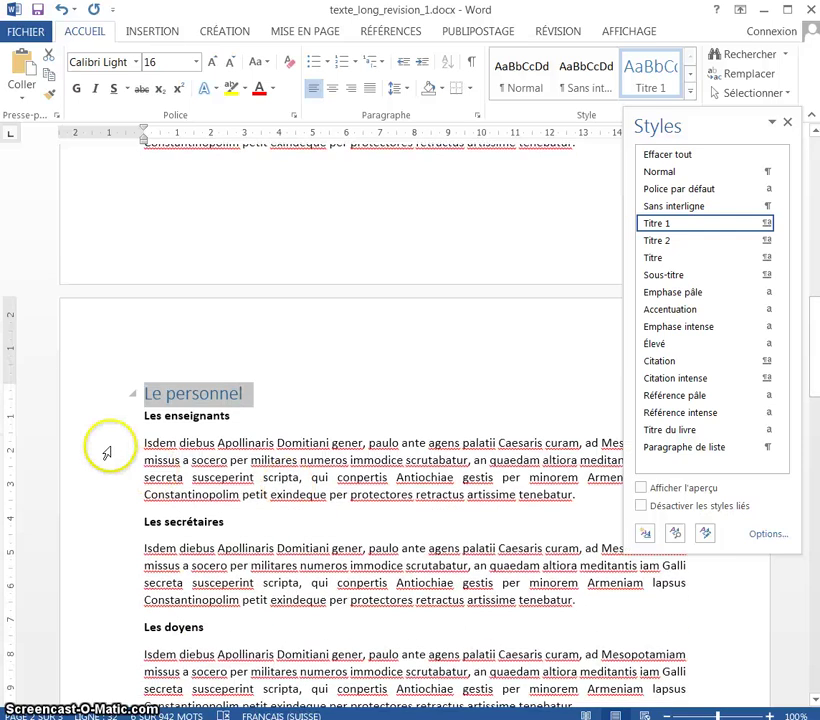
{"action": "left_click", "coordinate": [115, 417]}
{"action": "left_click", "coordinate": [118, 523], "text": "ctrl"}
{"action": "left_click", "coordinate": [115, 628], "text": "ctrl"}
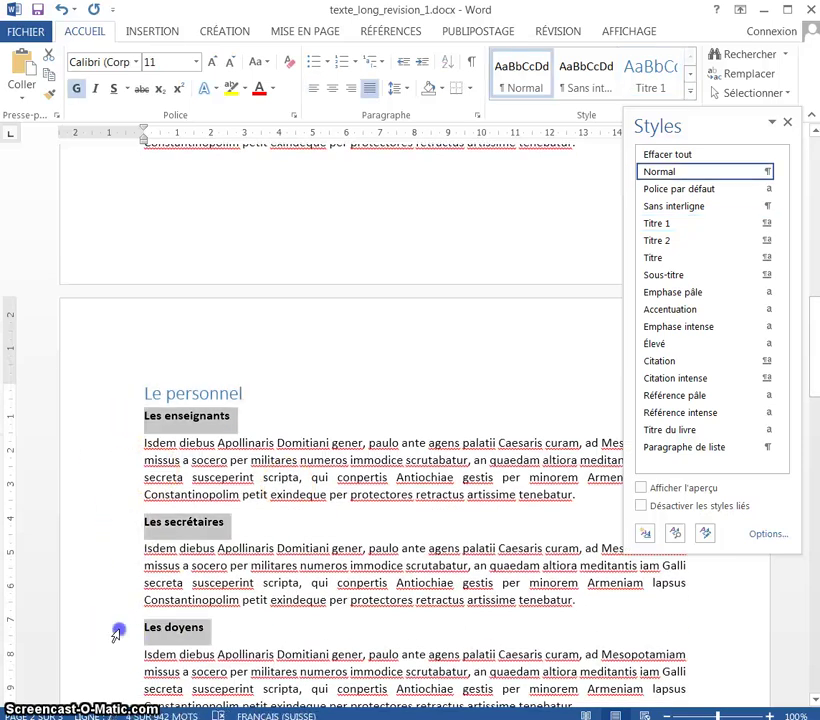
{"action": "scroll", "coordinate": [178, 635], "scroll_direction": "down", "scroll_amount": 4}
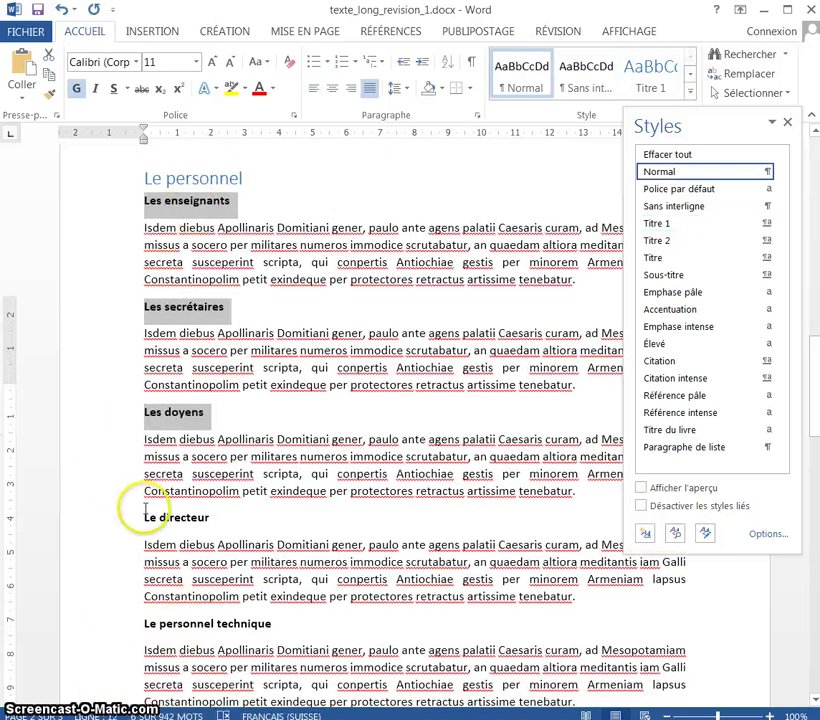
{"action": "left_click", "coordinate": [118, 517], "text": "ctrl"}
{"action": "left_click", "coordinate": [110, 627], "text": "ctrl"}
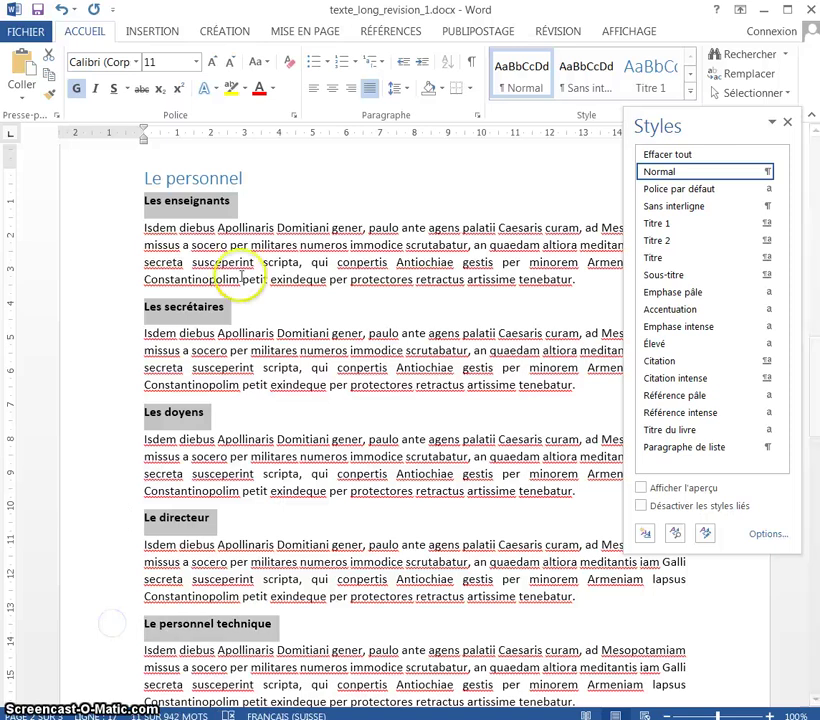
{"action": "scroll", "coordinate": [192, 316], "scroll_direction": "down", "scroll_amount": 4}
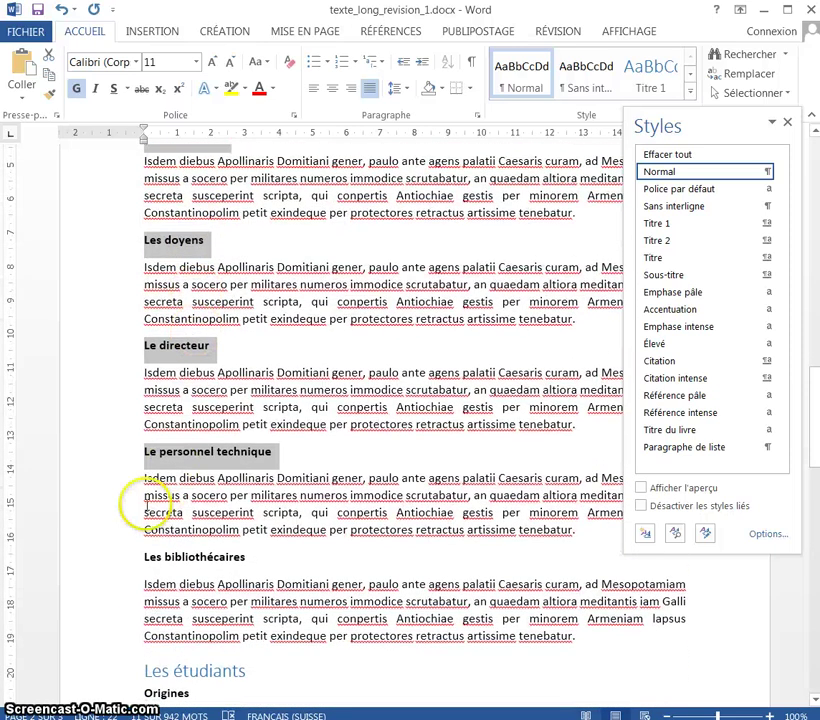
{"action": "left_click", "coordinate": [106, 557], "text": "ctrl"}
{"action": "left_click", "coordinate": [684, 242]}
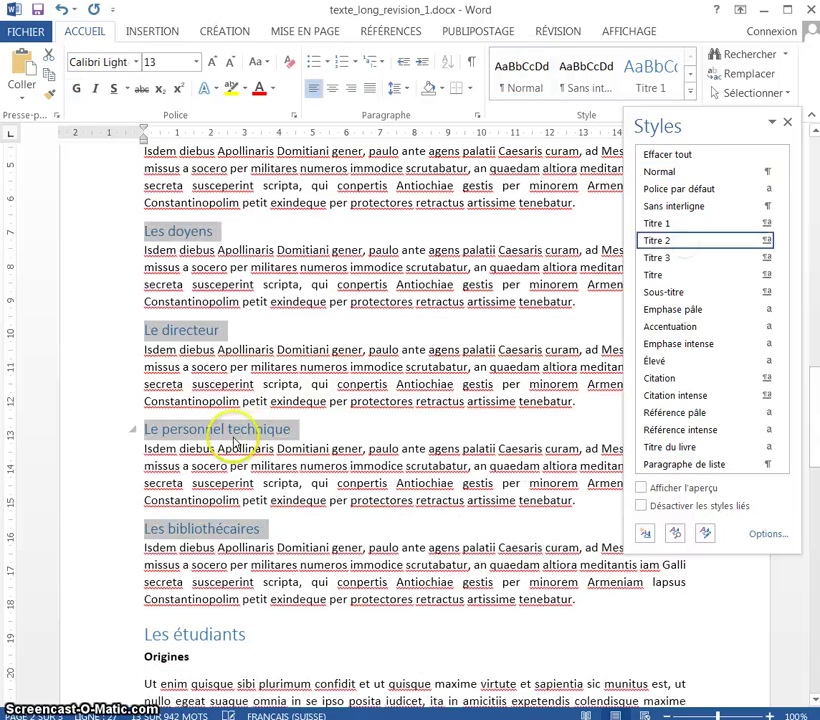
Apply the Titre 2 style to the subheadings Origines and Métiers visés under Les étudiants, and close the style list.
{"action": "scroll", "coordinate": [220, 460], "scroll_direction": "down", "scroll_amount": 3}
{"action": "left_click", "coordinate": [120, 483]}
{"action": "scroll", "coordinate": [207, 540], "scroll_direction": "down", "scroll_amount": 9}
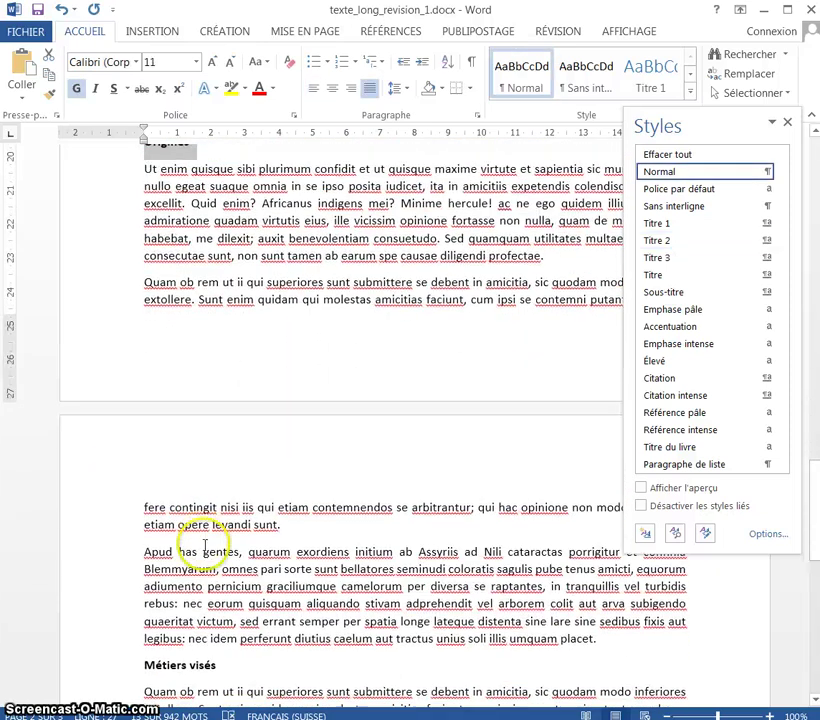
{"action": "left_click", "coordinate": [106, 540], "text": "ctrl"}
{"action": "scroll", "coordinate": [119, 220], "scroll_direction": "up", "scroll_amount": 5}
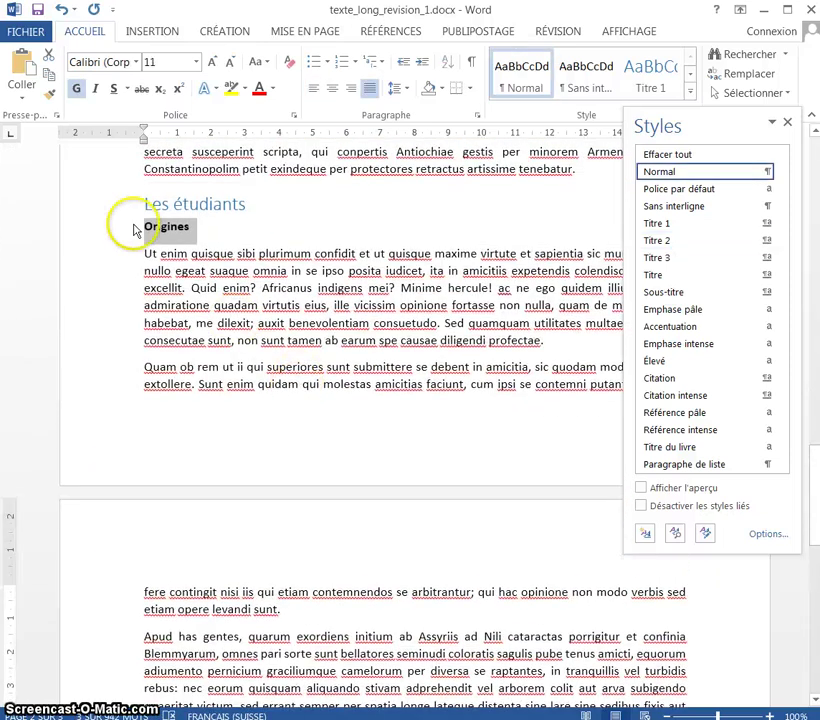
{"action": "left_click", "coordinate": [694, 241]}
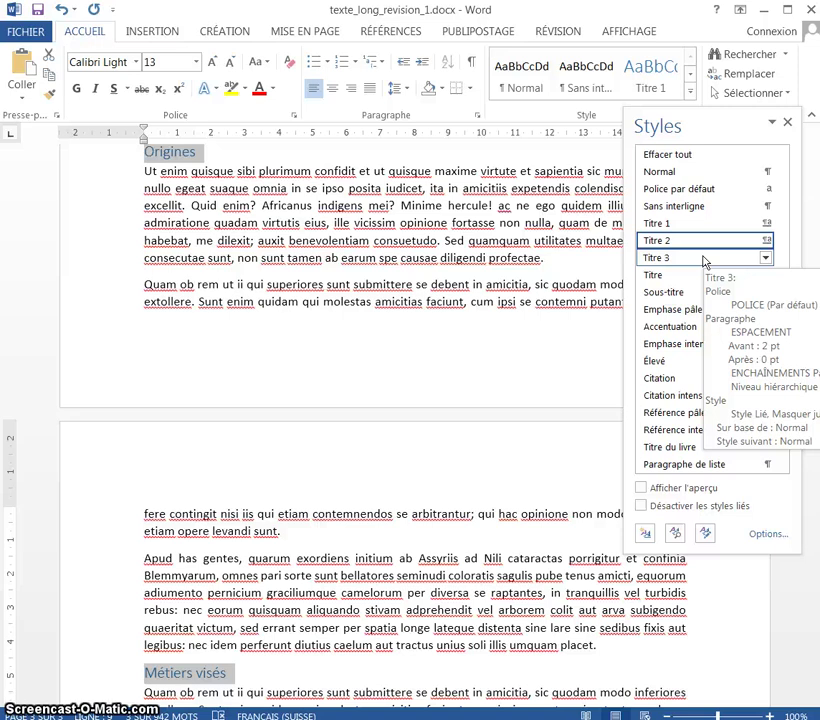
{"action": "left_click", "coordinate": [375, 445]}
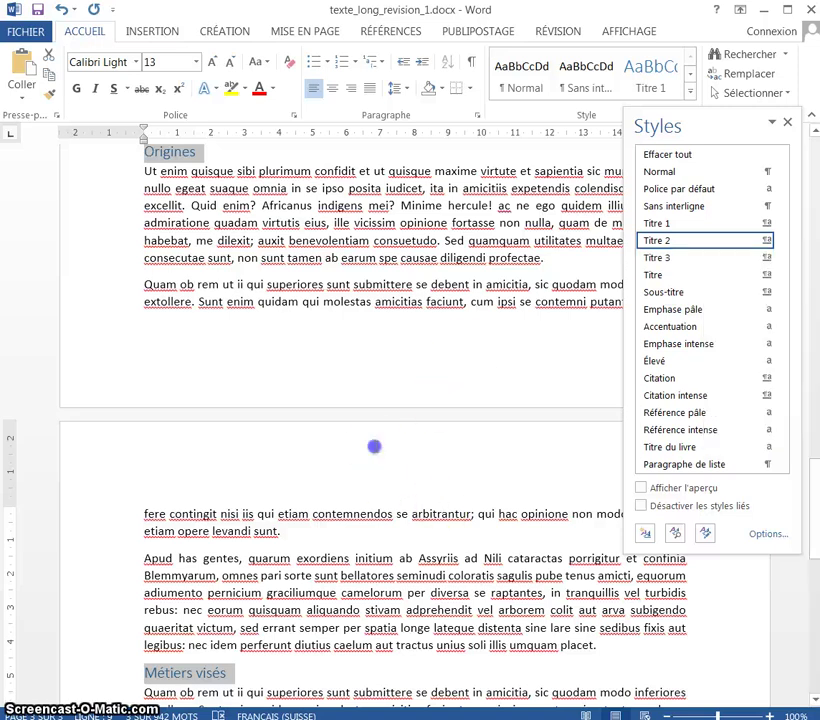
{"action": "scroll", "coordinate": [375, 339], "scroll_direction": "down", "scroll_amount": 6}
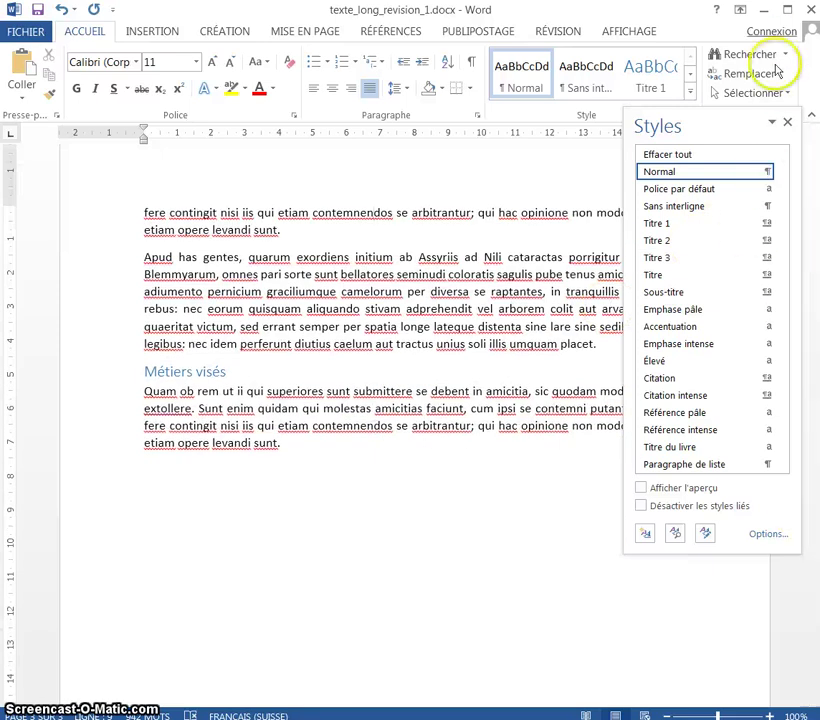
{"action": "left_click", "coordinate": [787, 123]}
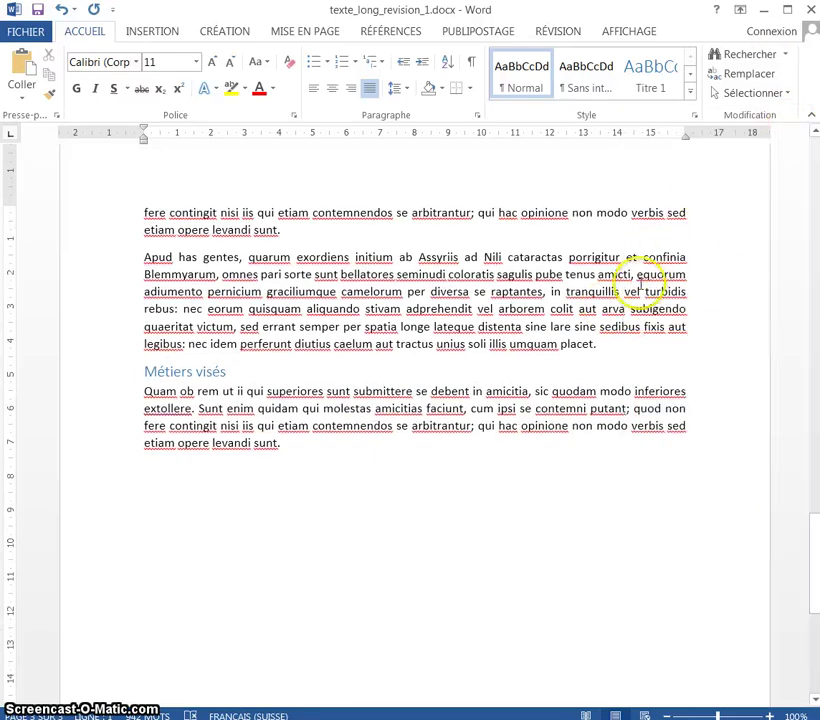
Apply the Titre 2 style to the subheadings CFCi, CPb, MP and ADb under Filières together.
{"action": "scroll", "coordinate": [633, 287], "scroll_direction": "up", "scroll_amount": 15}
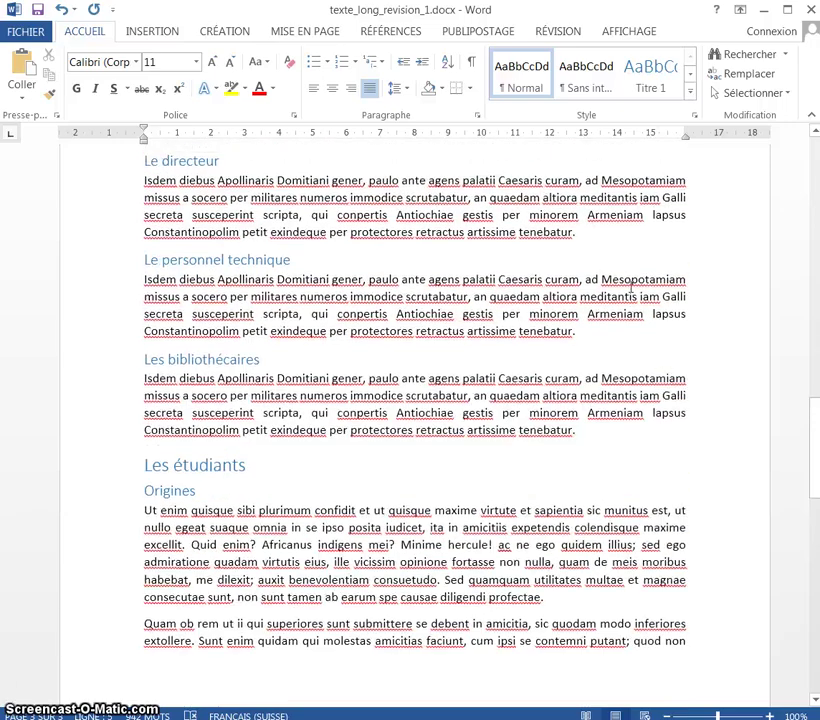
{"action": "scroll", "coordinate": [631, 286], "scroll_direction": "up", "scroll_amount": 15}
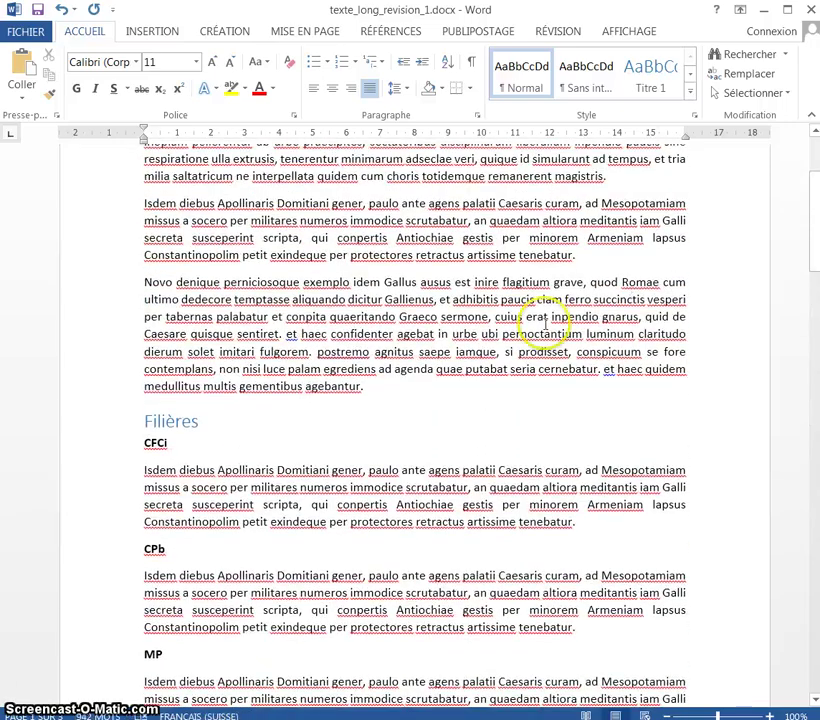
{"action": "scroll", "coordinate": [104, 315], "scroll_direction": "down", "scroll_amount": 3}
{"action": "left_click", "coordinate": [104, 315]}
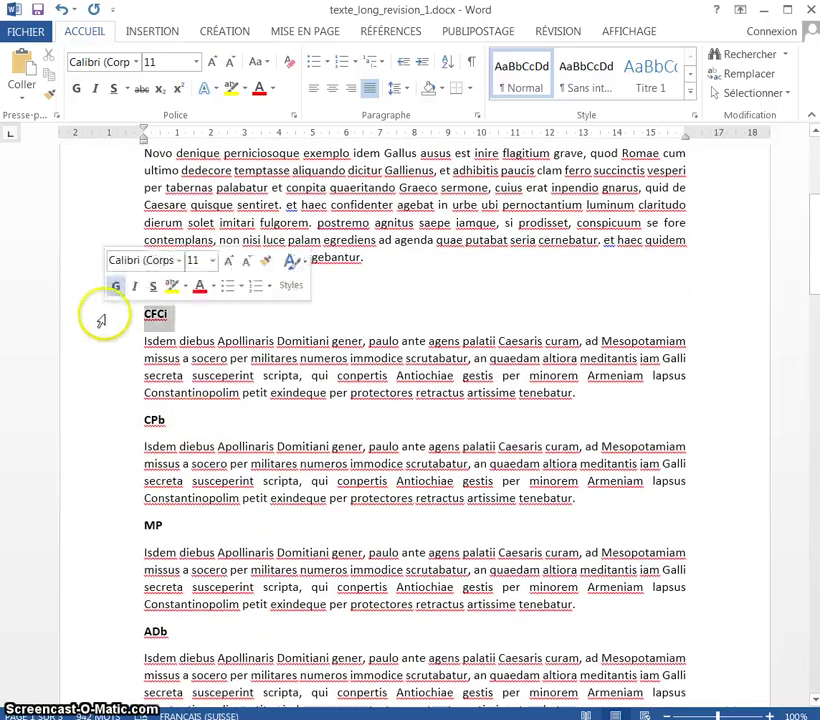
{"action": "left_click", "coordinate": [118, 425], "text": "ctrl"}
{"action": "left_click", "coordinate": [113, 523], "text": "ctrl"}
{"action": "left_click", "coordinate": [110, 630], "text": "ctrl"}
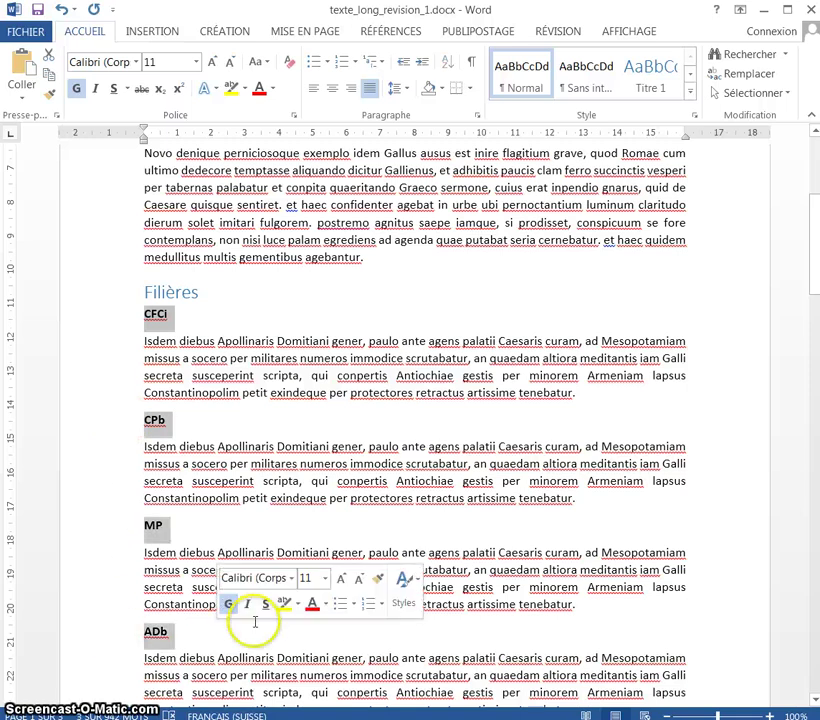
{"action": "scroll", "coordinate": [163, 558], "scroll_direction": "down", "scroll_amount": 4}
{"action": "scroll", "coordinate": [163, 558], "scroll_direction": "down", "scroll_amount": 6}
{"action": "scroll", "coordinate": [256, 229], "scroll_direction": "up", "scroll_amount": 17}
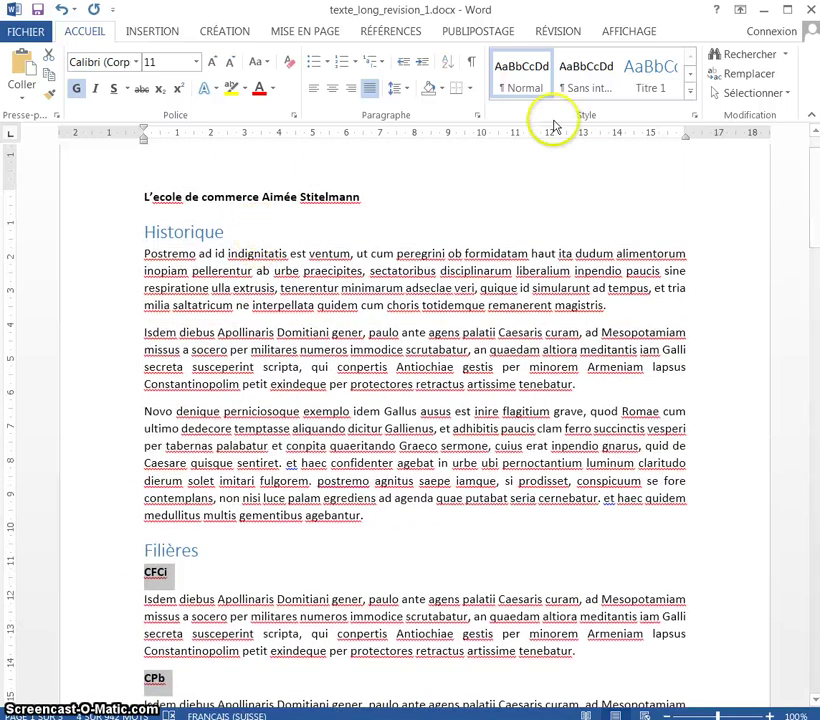
{"action": "left_click", "coordinate": [690, 74]}
{"action": "left_click", "coordinate": [694, 117]}
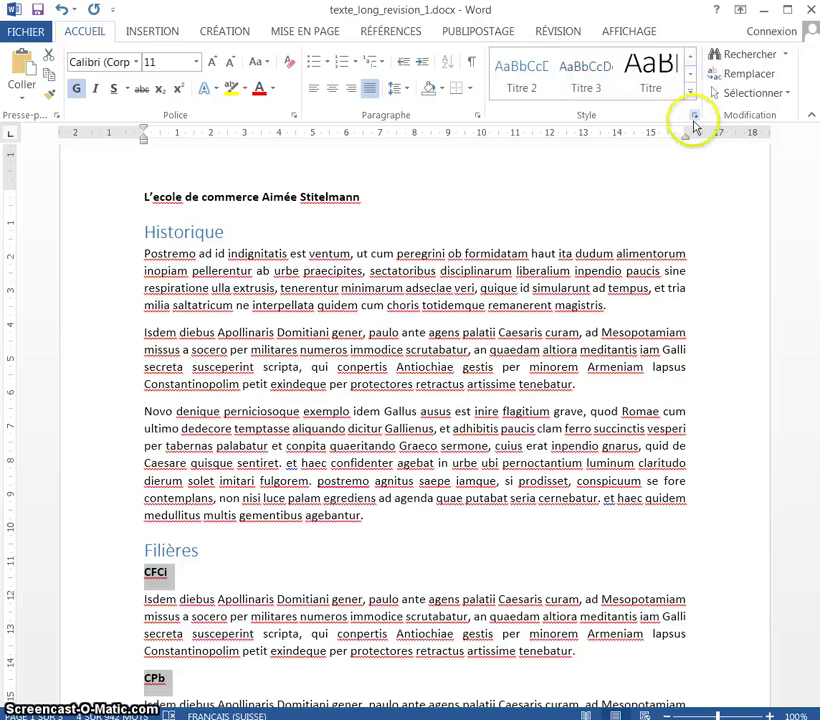
{"action": "left_click", "coordinate": [518, 75]}
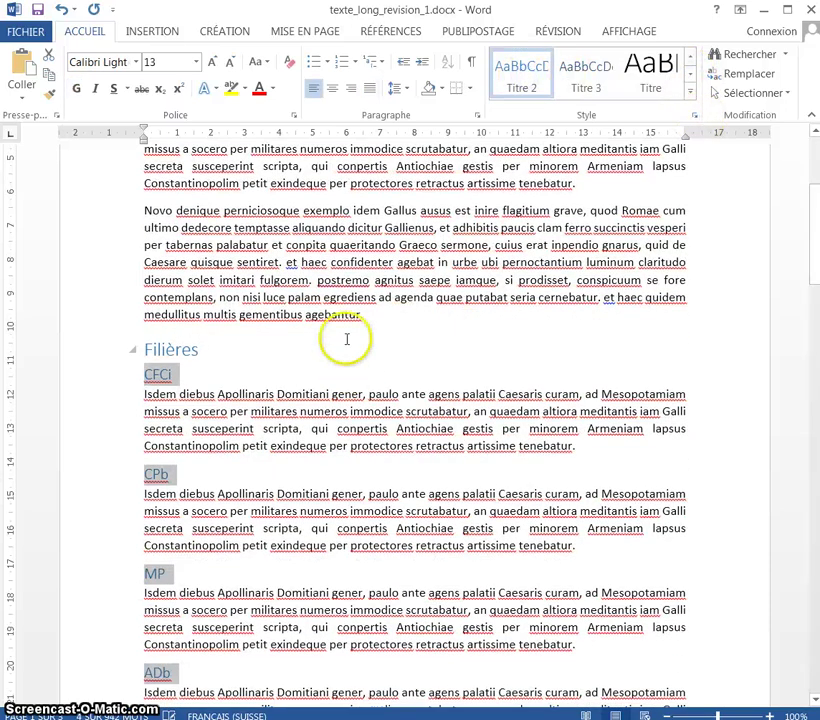
{"action": "left_click", "coordinate": [373, 340]}
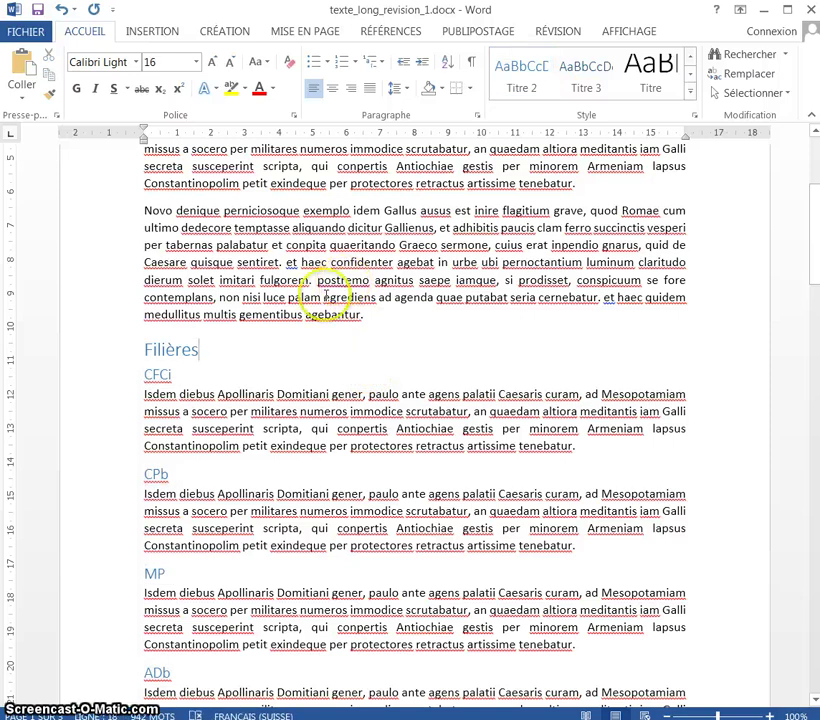
Number all headings with the multilevel list linked to heading styles (1 Titre 1, 1.1 Titre 2, 1.1.1 Titre 3).
{"action": "scroll", "coordinate": [325, 297], "scroll_direction": "up", "scroll_amount": 3}
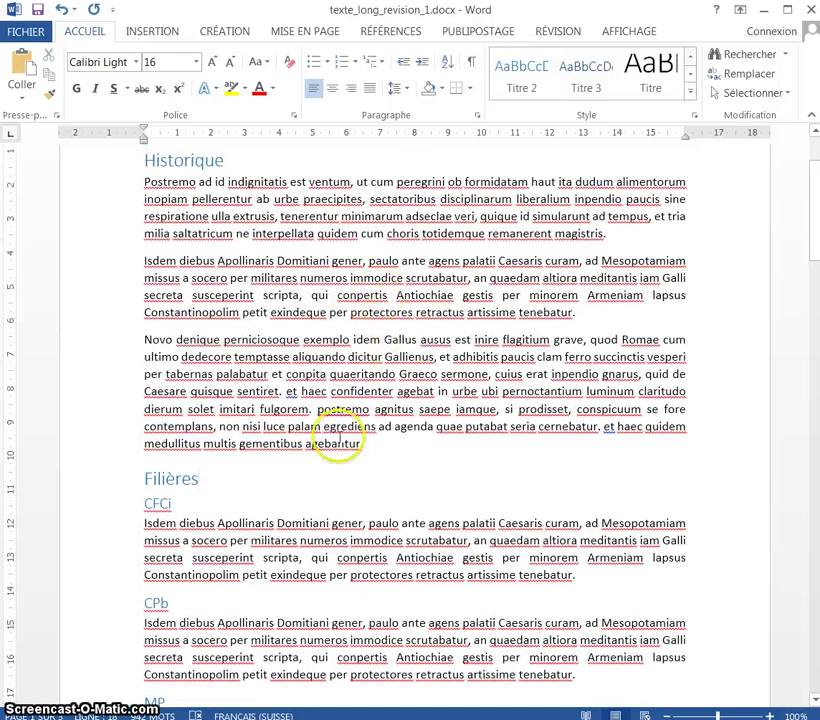
{"action": "scroll", "coordinate": [381, 315], "scroll_direction": "up", "scroll_amount": 3}
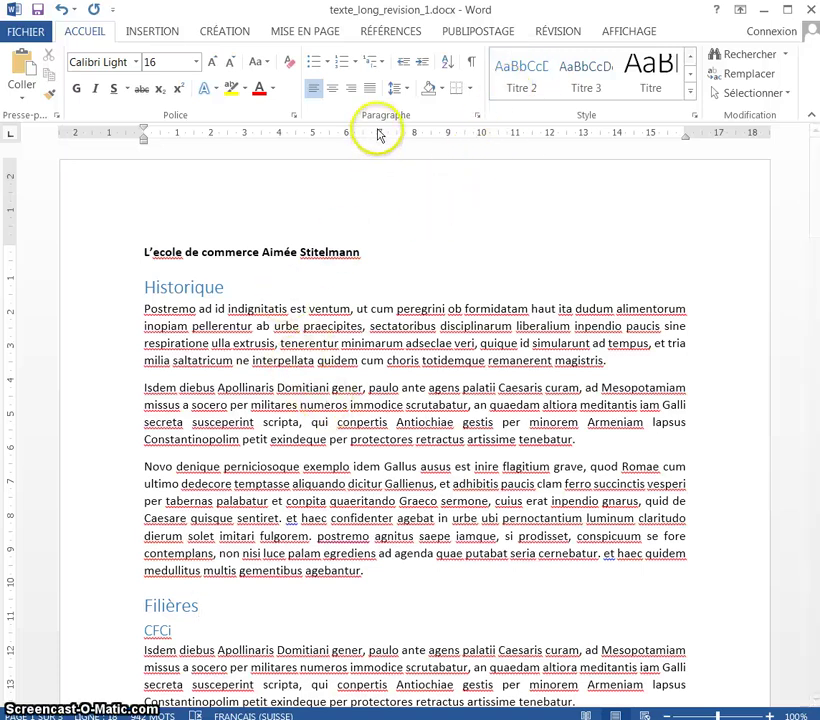
{"action": "left_click", "coordinate": [381, 66]}
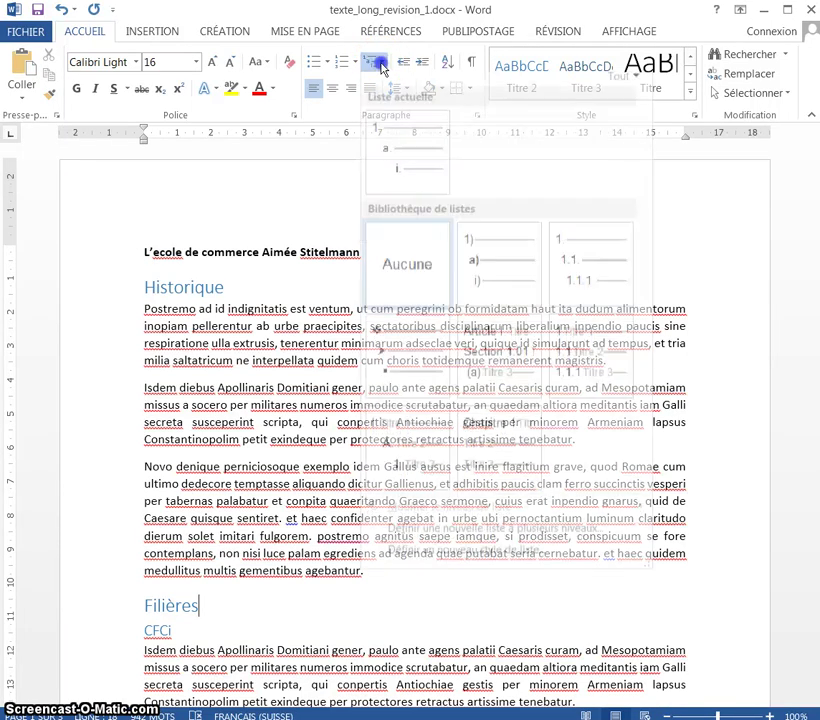
{"action": "mouse_move", "coordinate": [573, 362]}
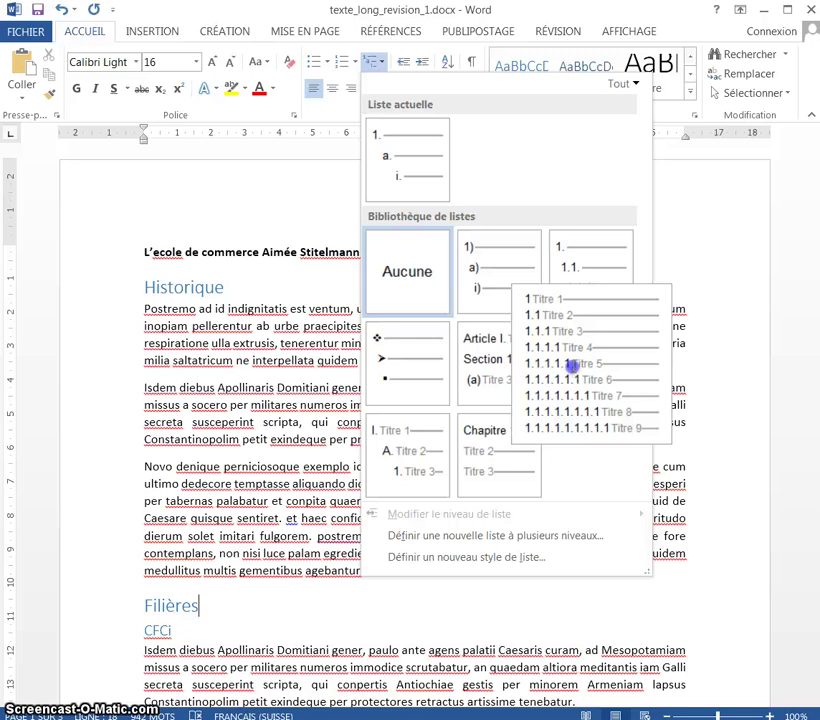
{"action": "left_click", "coordinate": [573, 364]}
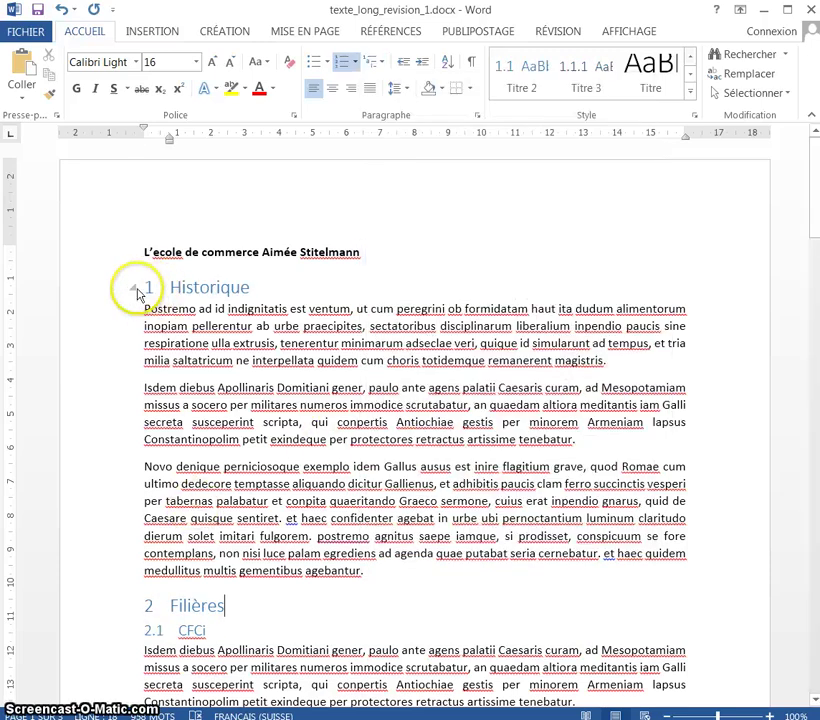
{"action": "left_click", "coordinate": [96, 289]}
{"action": "left_click", "coordinate": [103, 602]}
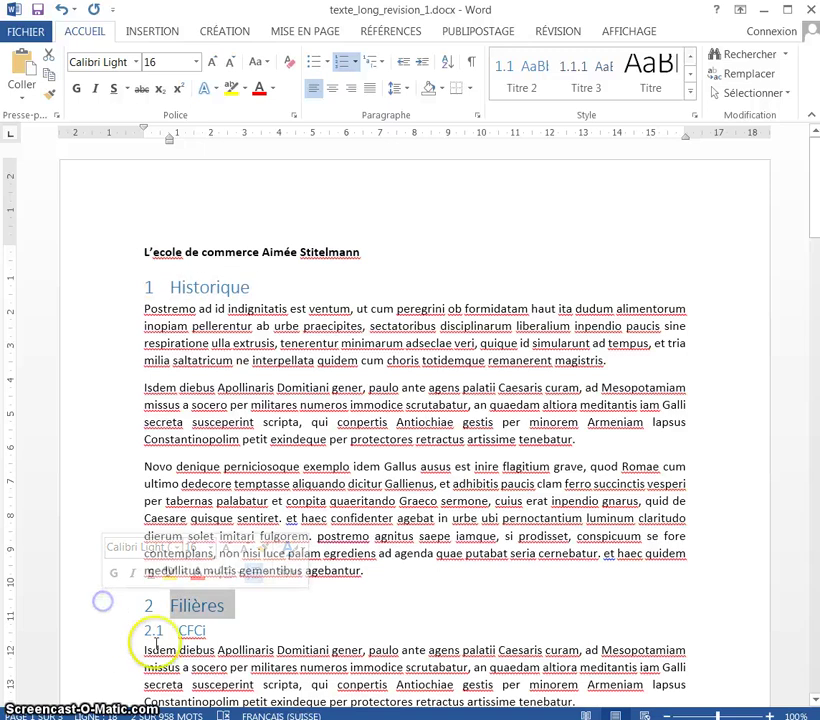
{"action": "scroll", "coordinate": [155, 645], "scroll_direction": "down", "scroll_amount": 5}
{"action": "left_click", "coordinate": [96, 371]}
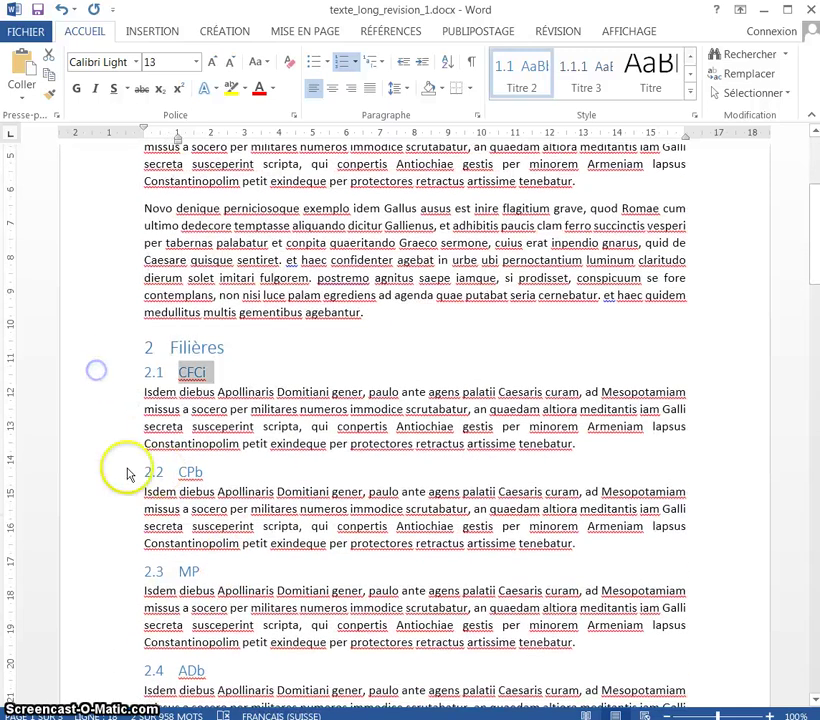
{"action": "left_click", "coordinate": [117, 471]}
Try to define a new multilevel list from the MP subheading, with level 2 numbered a, b, c.
{"action": "left_click", "coordinate": [108, 573]}
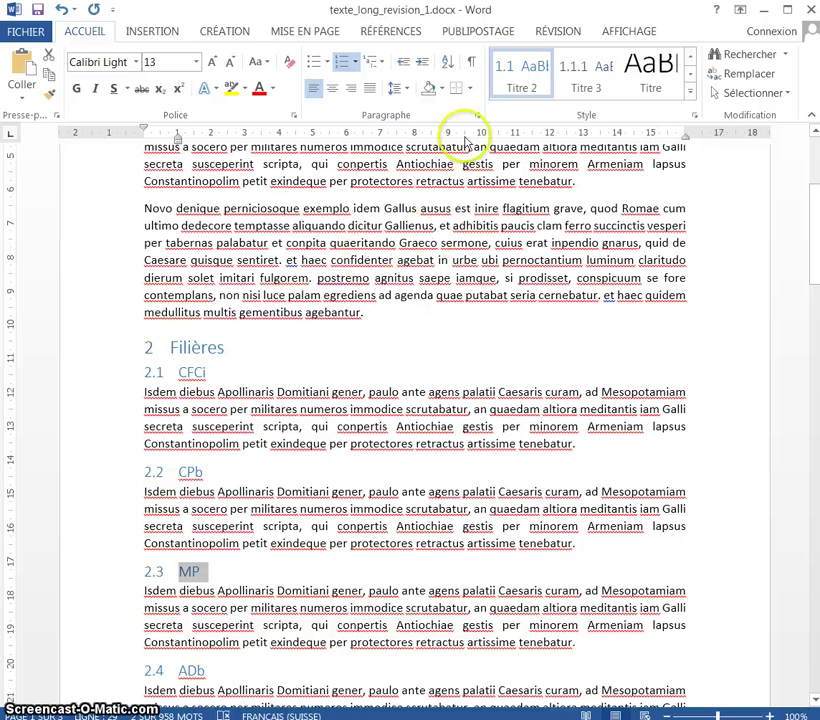
{"action": "left_click", "coordinate": [383, 63]}
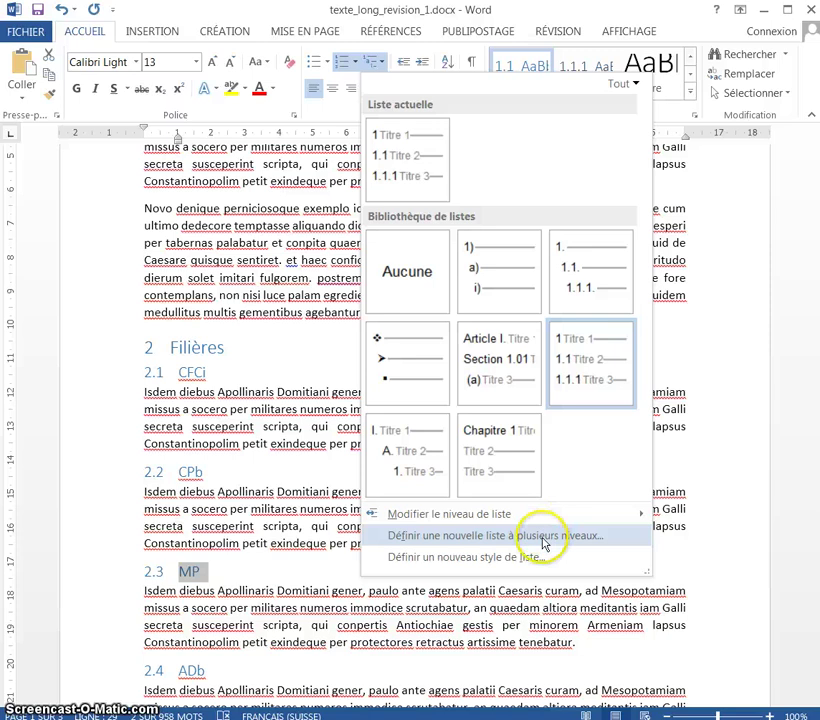
{"action": "left_click", "coordinate": [544, 543]}
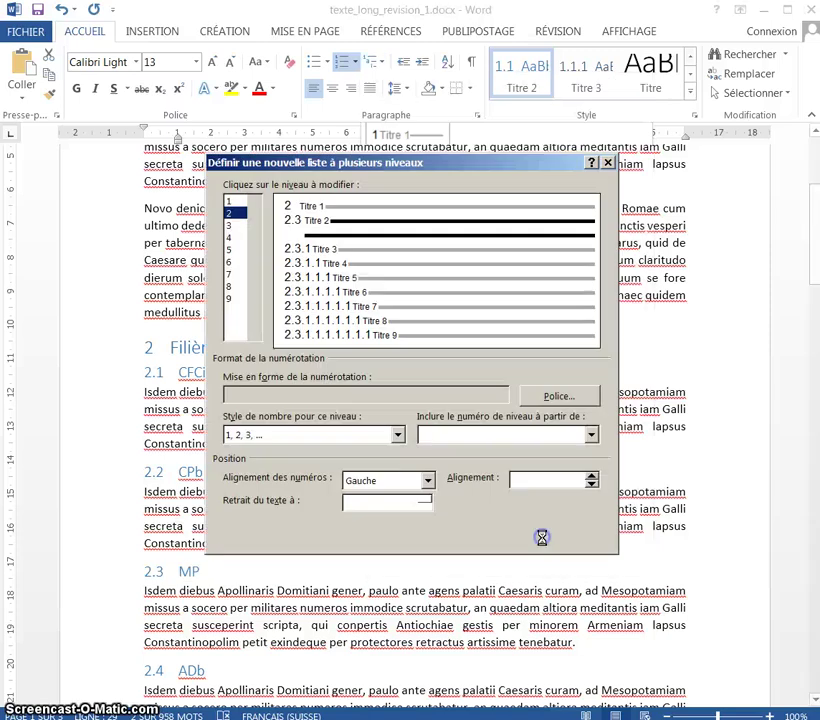
{"action": "left_click", "coordinate": [230, 202]}
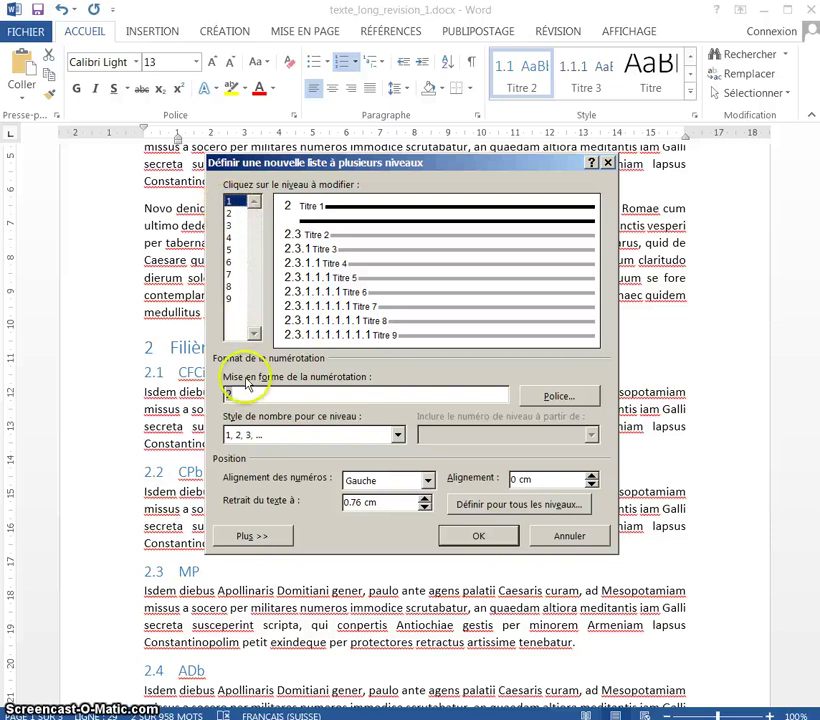
{"action": "left_click", "coordinate": [230, 214]}
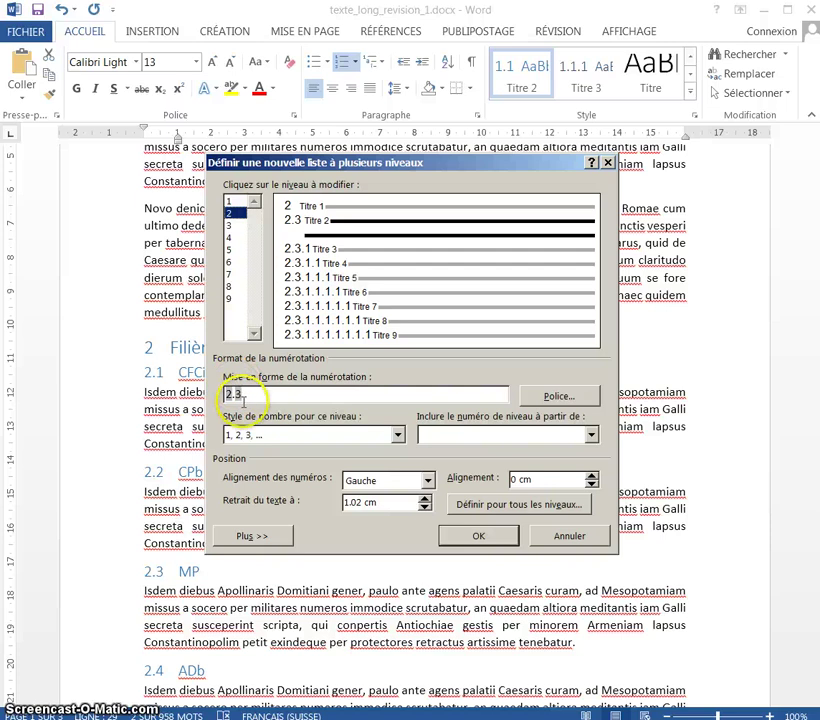
{"action": "left_click", "coordinate": [372, 436]}
{"action": "left_click", "coordinate": [309, 513]}
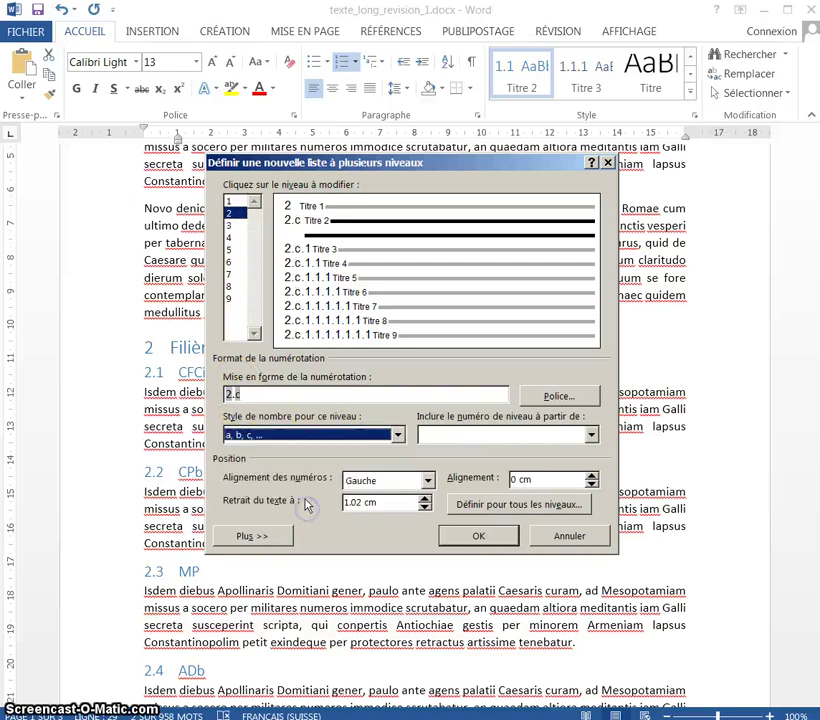
{"action": "left_click", "coordinate": [479, 537]}
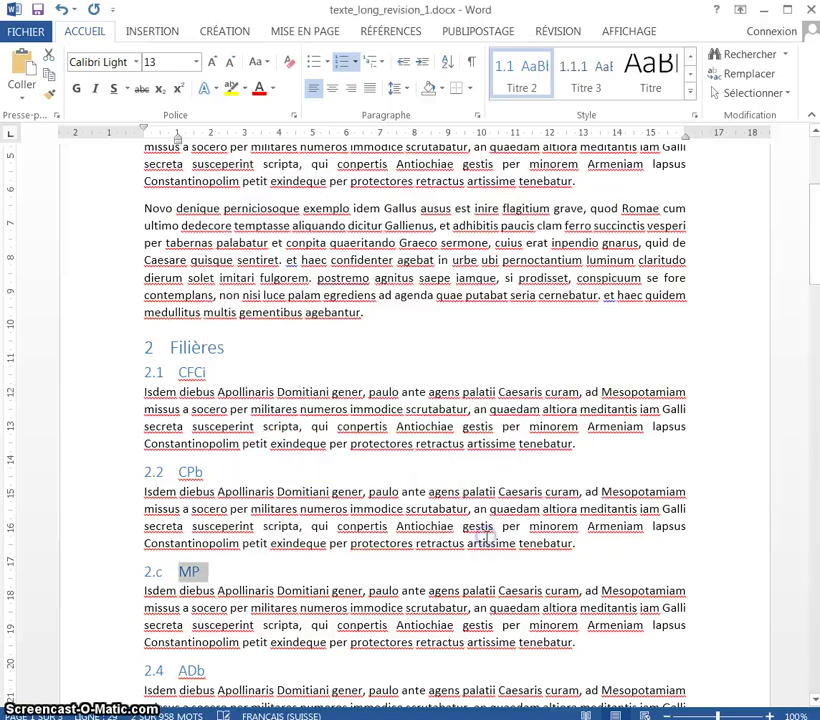
Examine the numbering of the headings and of the four subheadings under Filières.
{"action": "left_click", "coordinate": [302, 346]}
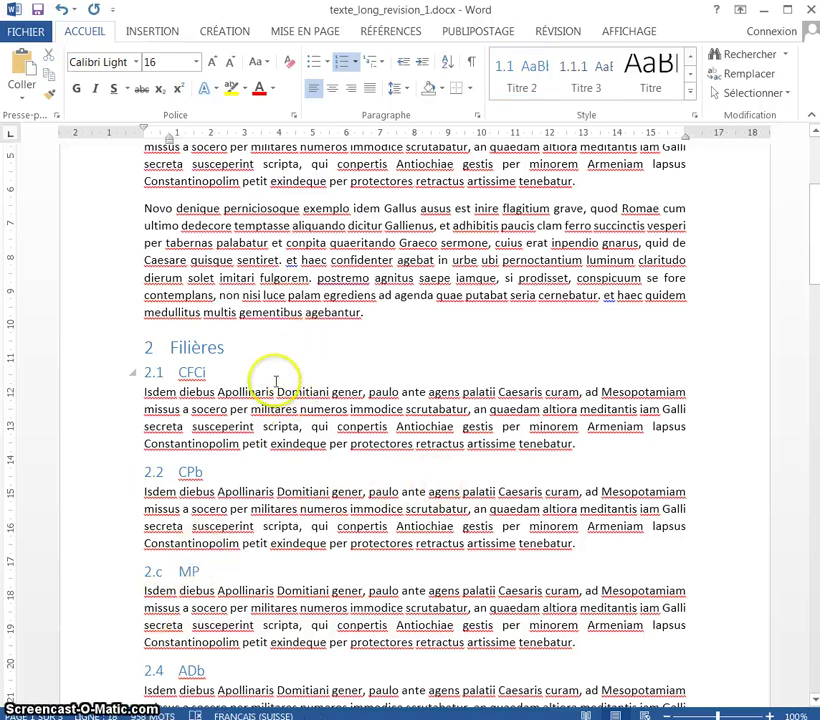
{"action": "scroll", "coordinate": [280, 380], "scroll_direction": "up", "scroll_amount": 5}
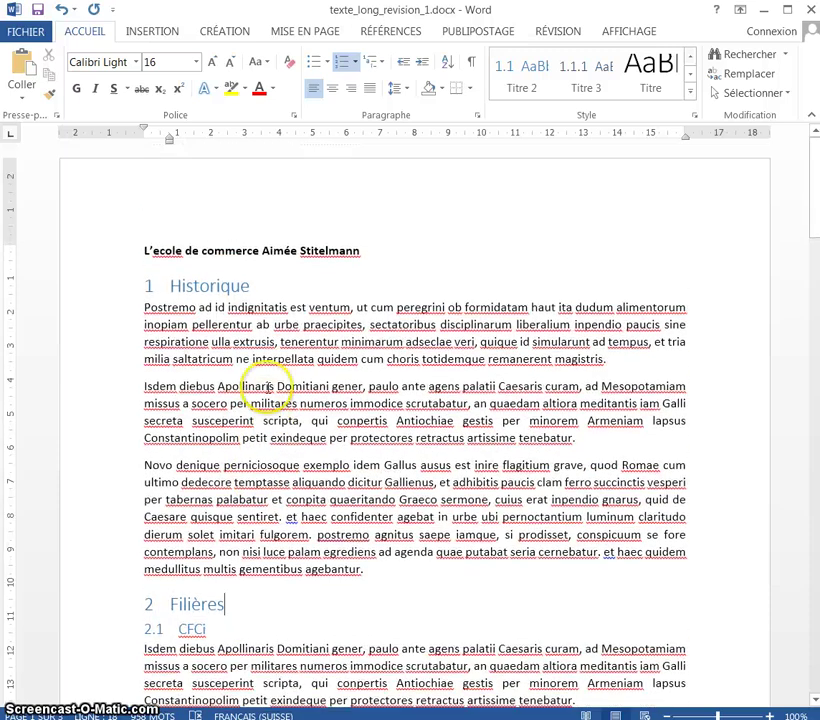
{"action": "scroll", "coordinate": [270, 386], "scroll_direction": "down", "scroll_amount": 5}
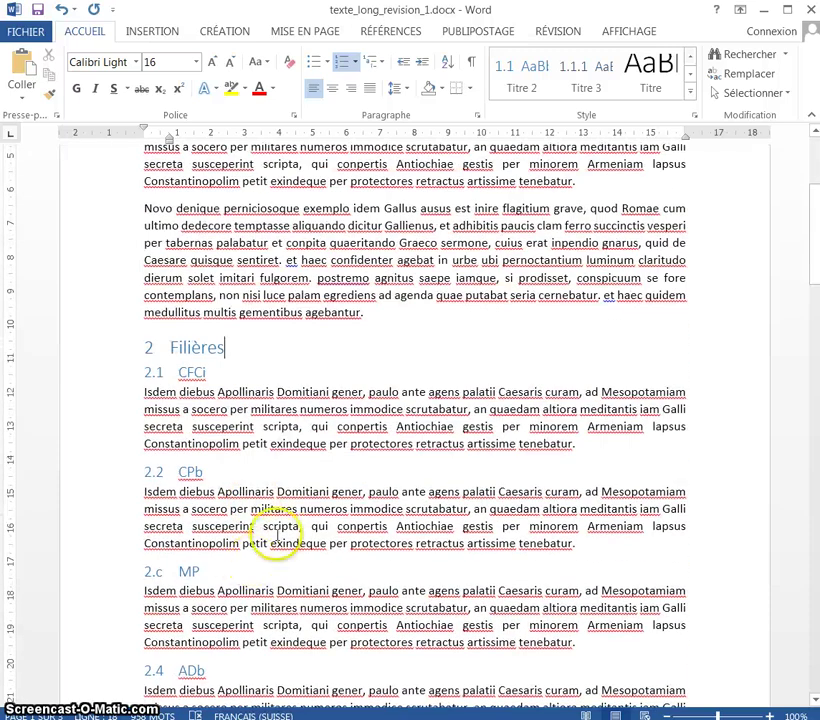
{"action": "scroll", "coordinate": [270, 447], "scroll_direction": "down", "scroll_amount": 1}
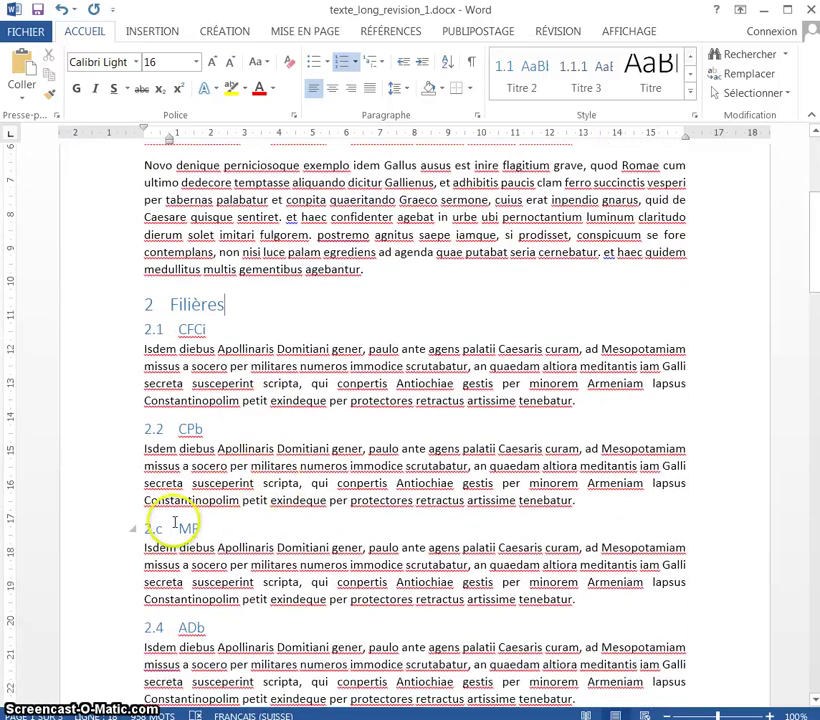
{"action": "left_click", "coordinate": [84, 533]}
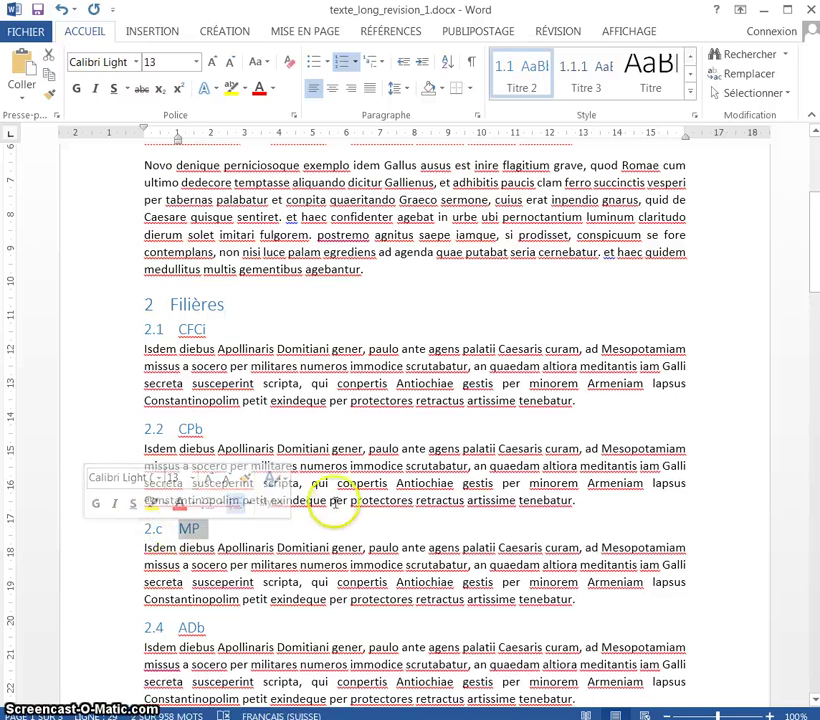
{"action": "scroll", "coordinate": [624, 447], "scroll_direction": "up", "scroll_amount": 1}
{"action": "scroll", "coordinate": [630, 440], "scroll_direction": "up", "scroll_amount": 5}
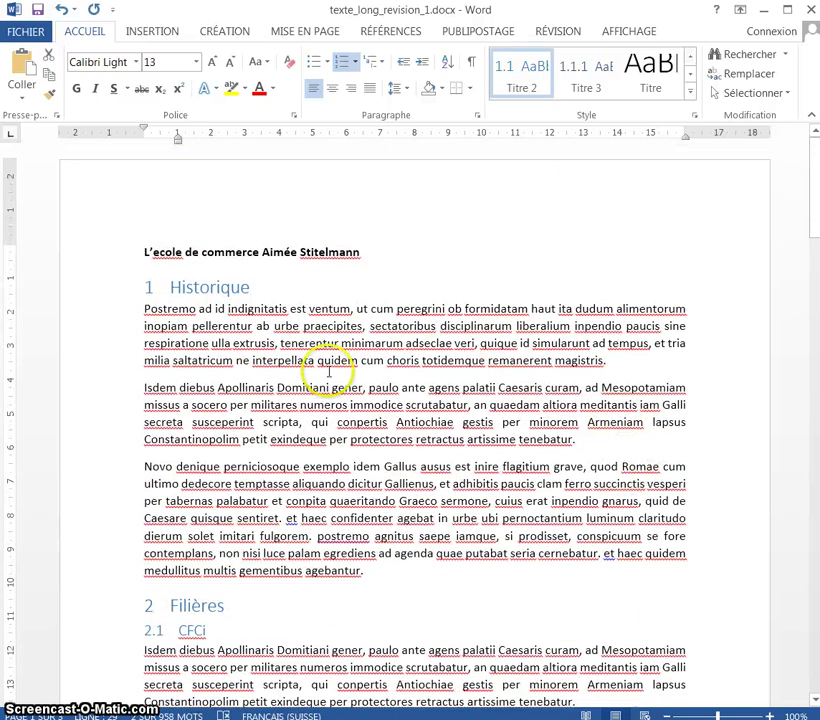
Define a new multilevel list from the Historique heading, with the level 2 number style set to a, b, c.
{"action": "left_click", "coordinate": [193, 286]}
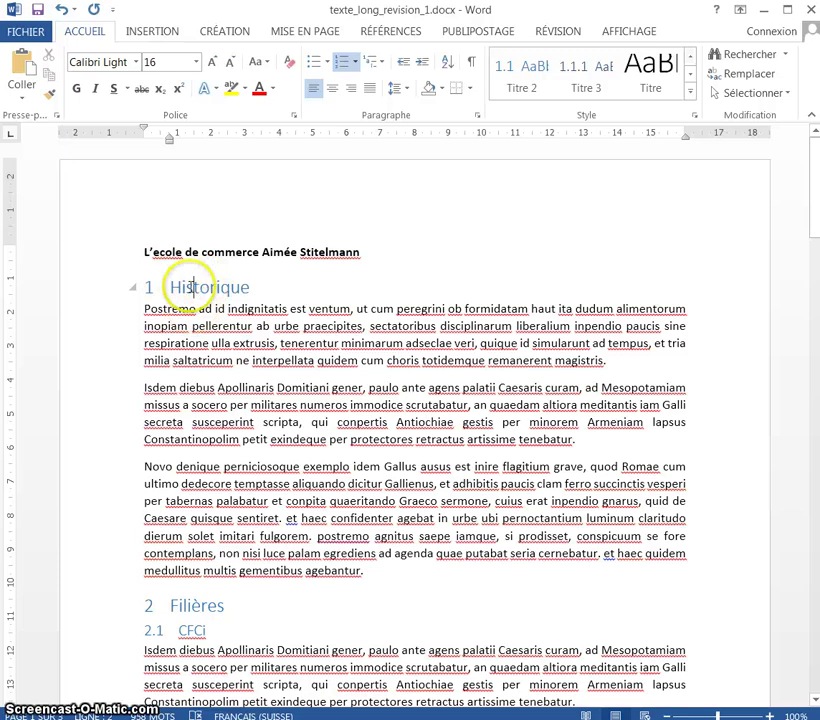
{"action": "left_click", "coordinate": [382, 65]}
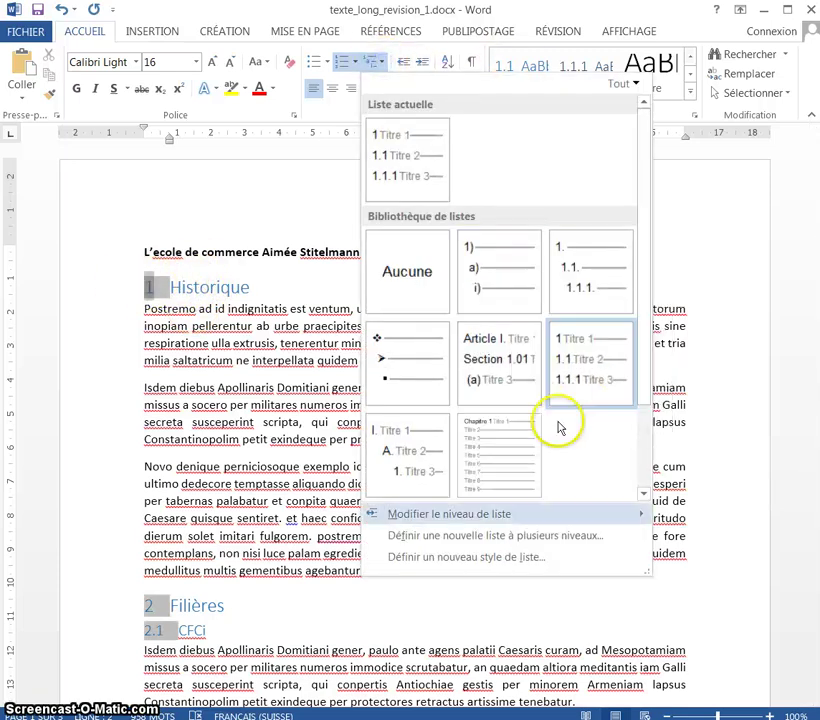
{"action": "left_click", "coordinate": [448, 541]}
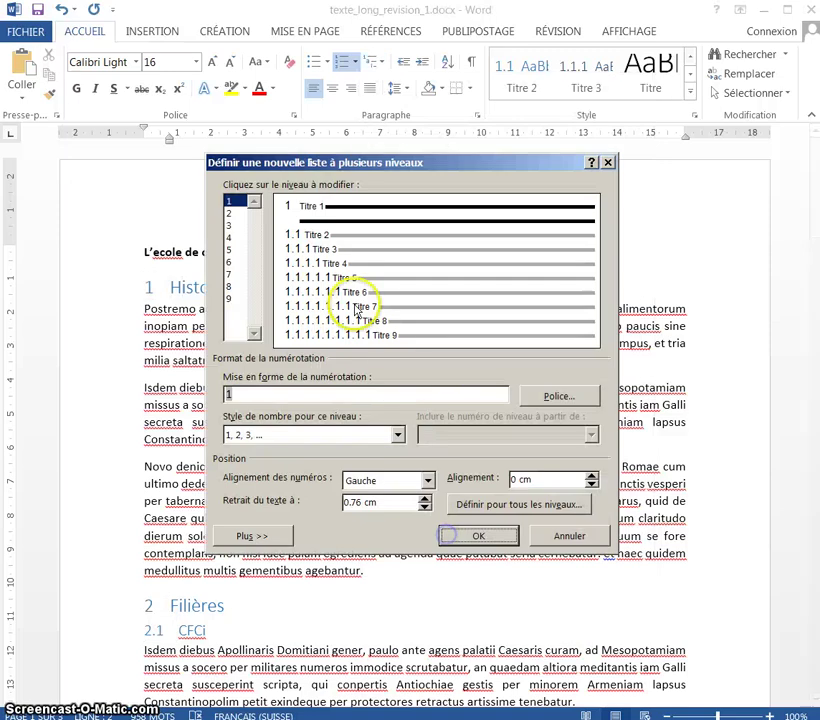
{"action": "left_click", "coordinate": [232, 214]}
{"action": "left_click", "coordinate": [283, 438]}
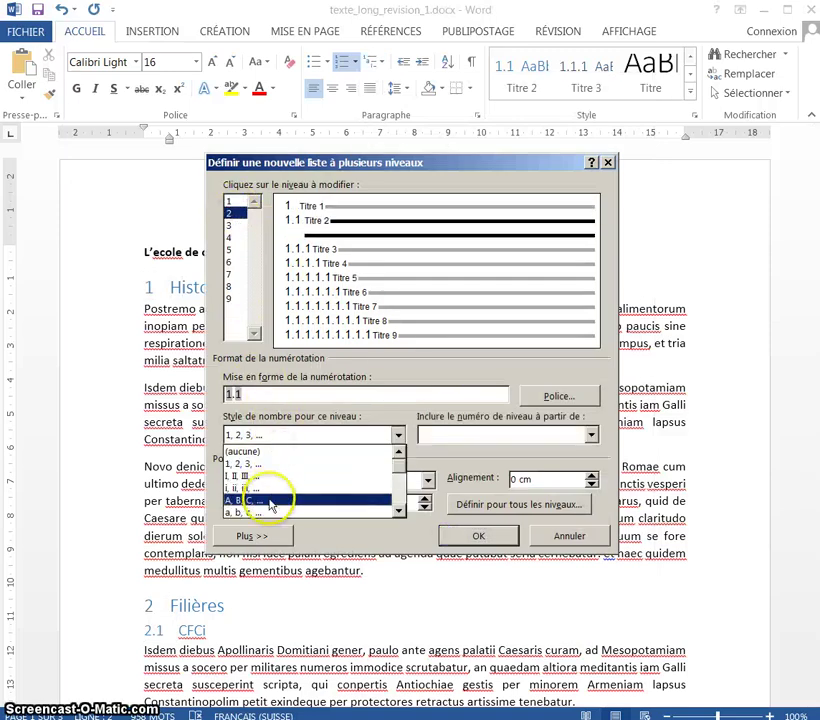
{"action": "left_click", "coordinate": [271, 494]}
{"action": "left_click", "coordinate": [477, 537]}
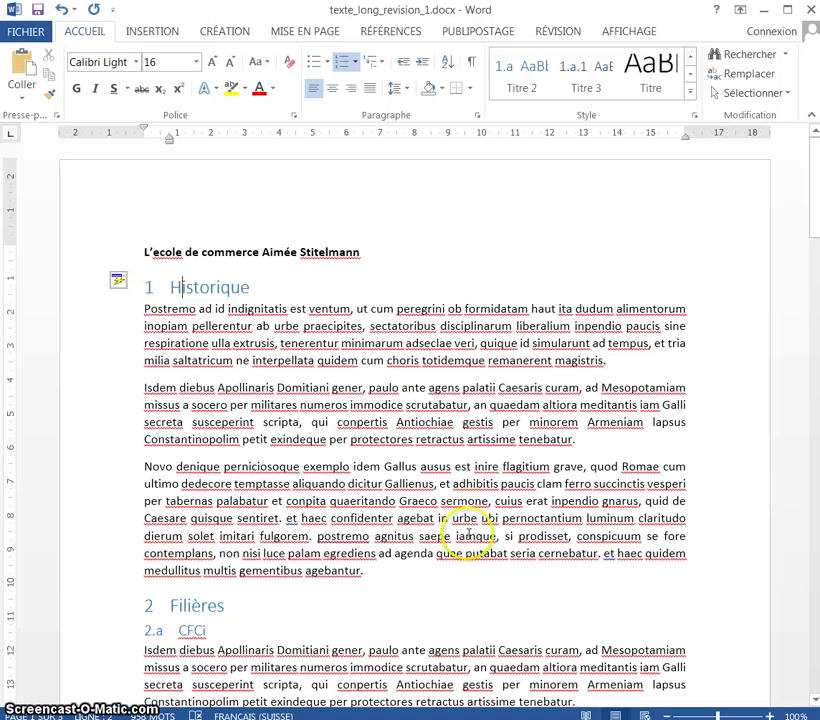
{"action": "scroll", "coordinate": [247, 434], "scroll_direction": "down", "scroll_amount": 4}
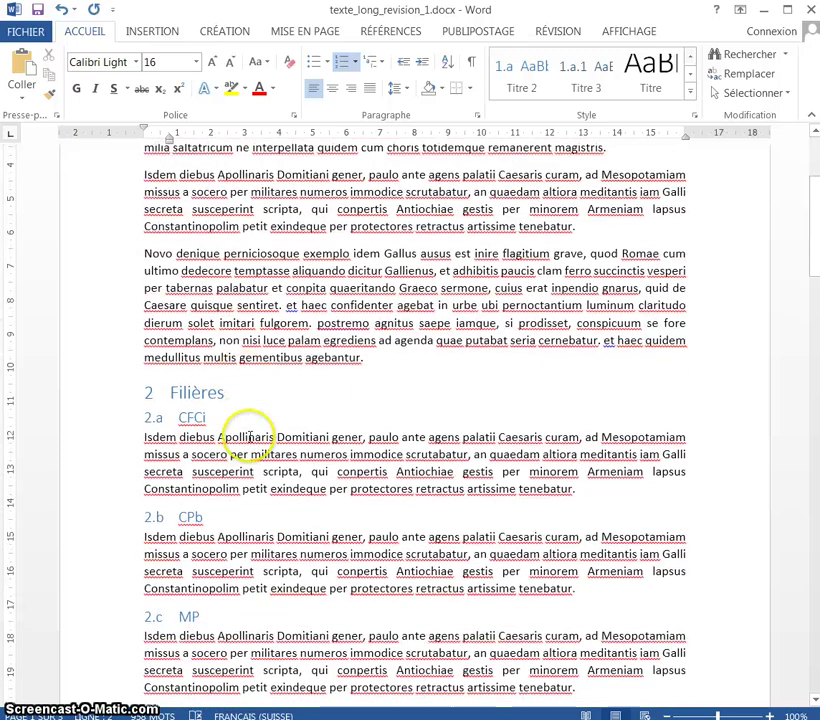
{"action": "scroll", "coordinate": [165, 530], "scroll_direction": "down", "scroll_amount": 3}
{"action": "scroll", "coordinate": [170, 540], "scroll_direction": "down", "scroll_amount": 8}
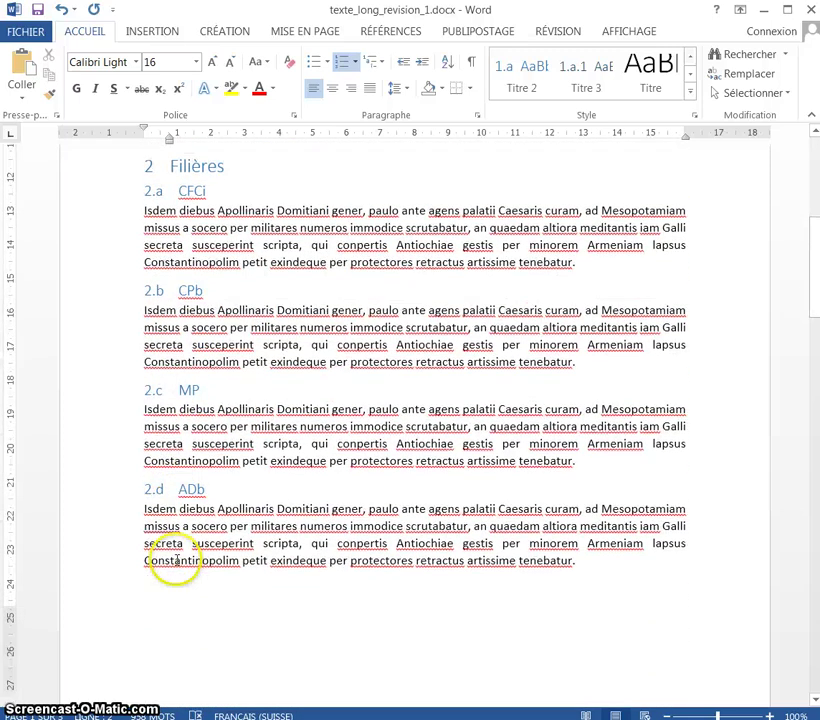
Indent the CFCi subheading so its text starts at about 1.75 cm, and update the Titre 2 style to match it.
{"action": "scroll", "coordinate": [215, 546], "scroll_direction": "down", "scroll_amount": 5}
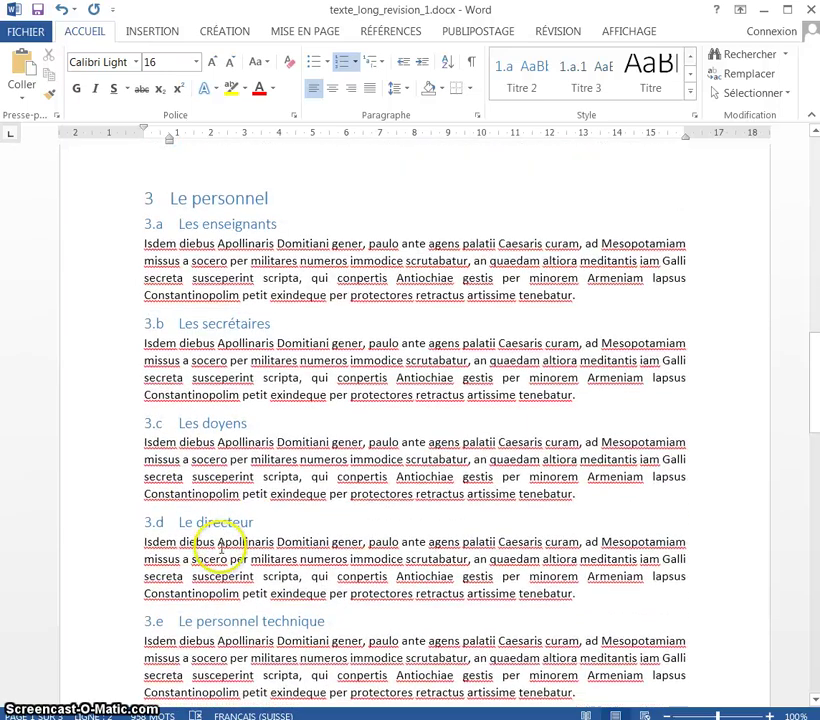
{"action": "scroll", "coordinate": [320, 439], "scroll_direction": "up", "scroll_amount": 14}
{"action": "scroll", "coordinate": [336, 398], "scroll_direction": "up", "scroll_amount": 6}
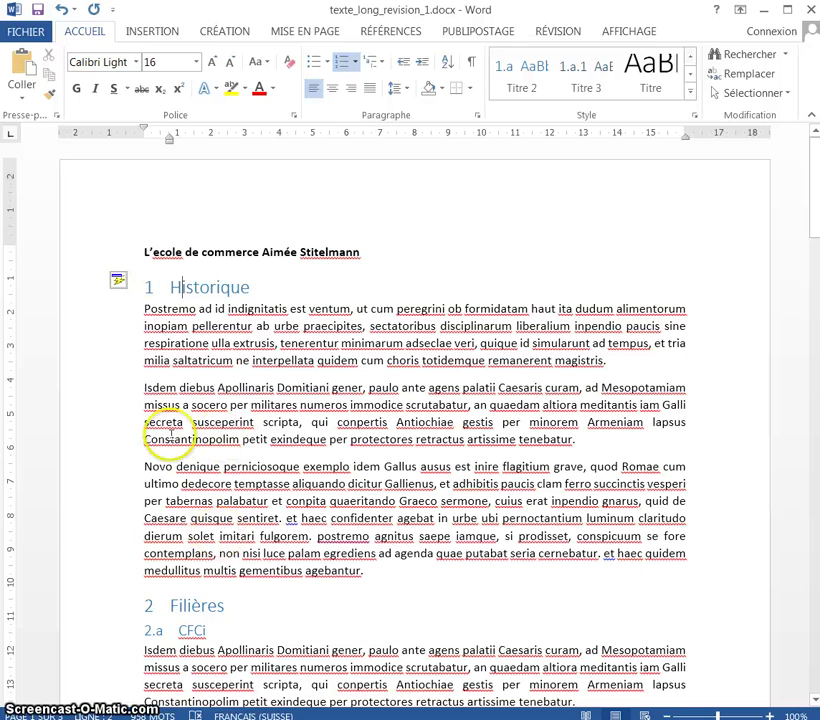
{"action": "scroll", "coordinate": [162, 560], "scroll_direction": "down", "scroll_amount": 3}
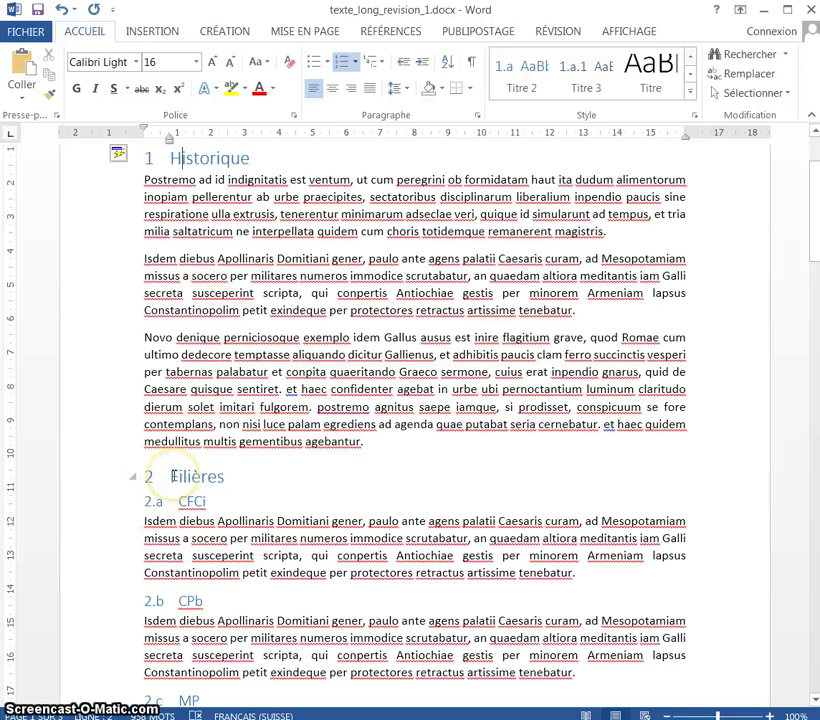
{"action": "left_click", "coordinate": [78, 509]}
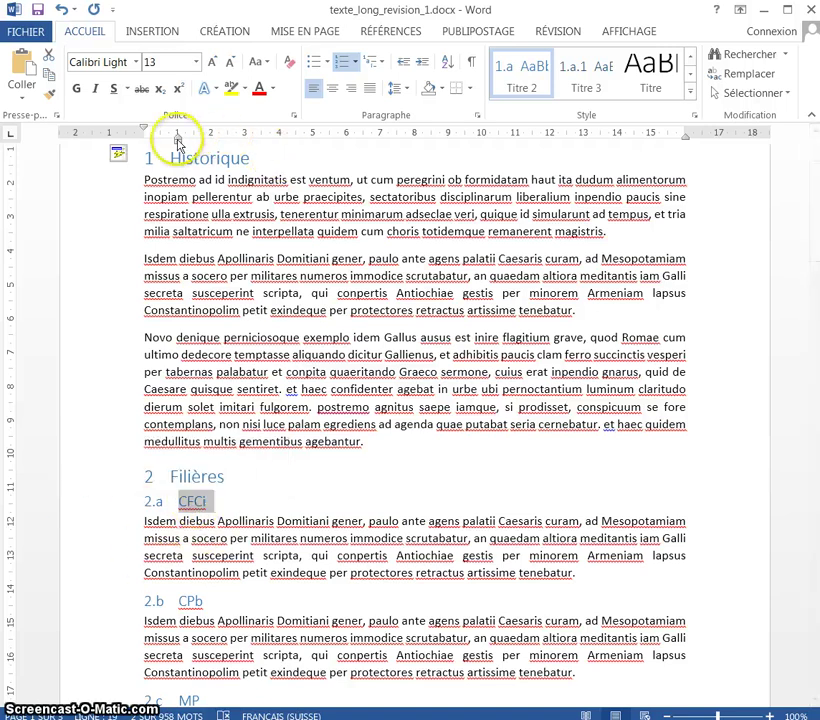
{"action": "mouse_move", "coordinate": [178, 135]}
{"action": "left_mouse_down"}
{"action": "mouse_move", "coordinate": [194, 137]}
{"action": "mouse_move", "coordinate": [170, 136]}
{"action": "mouse_move", "coordinate": [203, 142]}
{"action": "left_mouse_up"}
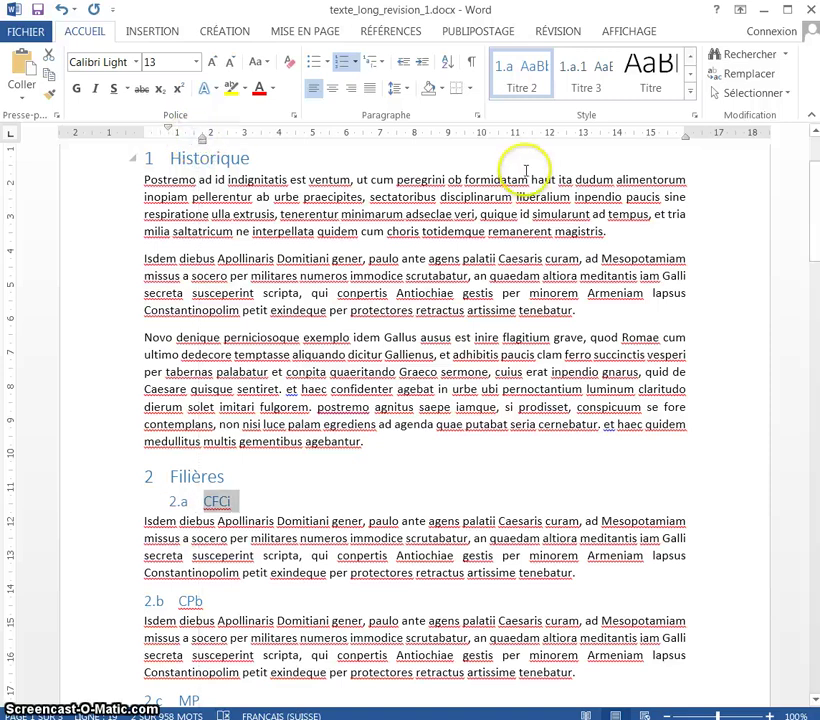
{"action": "right_click", "coordinate": [519, 83]}
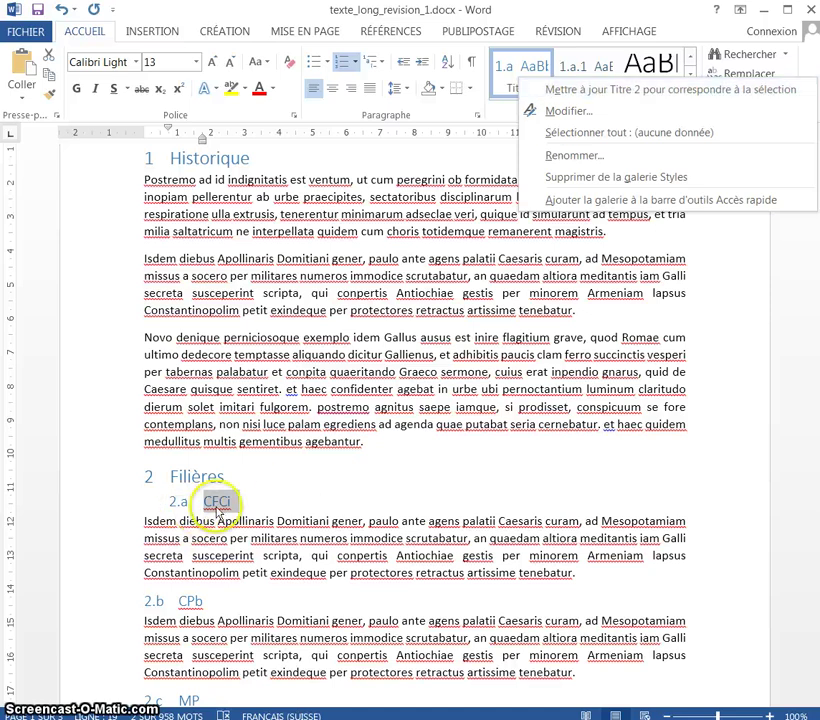
{"action": "left_click", "coordinate": [675, 90]}
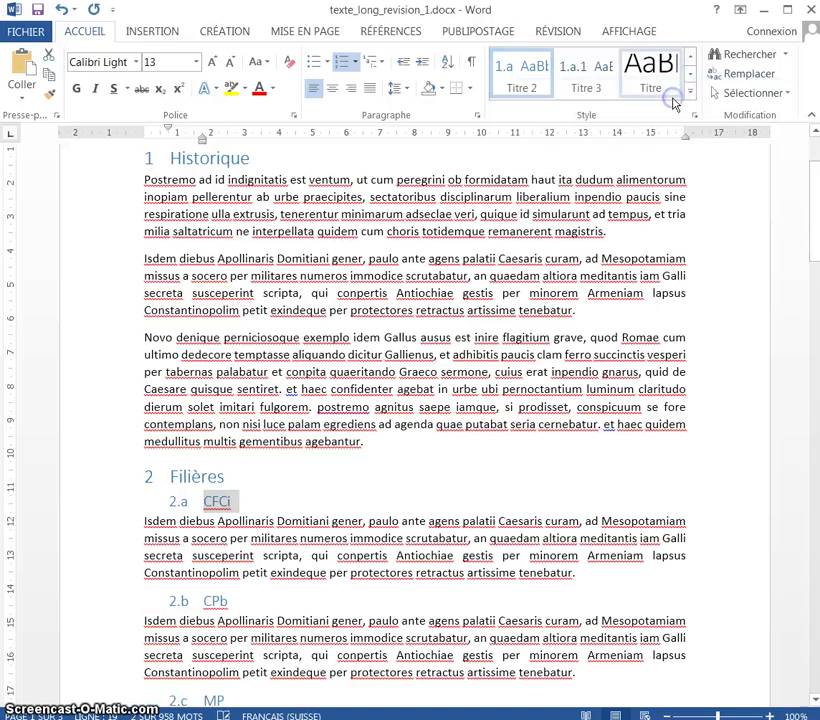
Indent the three body paragraphs under Historique by about 0.75 cm to align with the heading text.
{"action": "scroll", "coordinate": [200, 595], "scroll_direction": "down", "scroll_amount": 3}
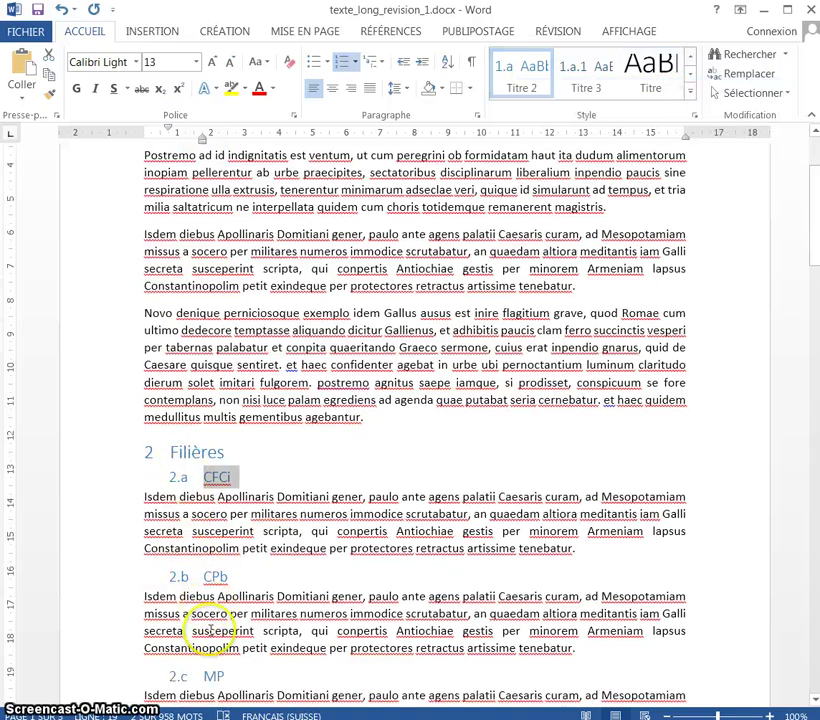
{"action": "scroll", "coordinate": [220, 495], "scroll_direction": "down", "scroll_amount": 2}
{"action": "scroll", "coordinate": [210, 560], "scroll_direction": "down", "scroll_amount": 4}
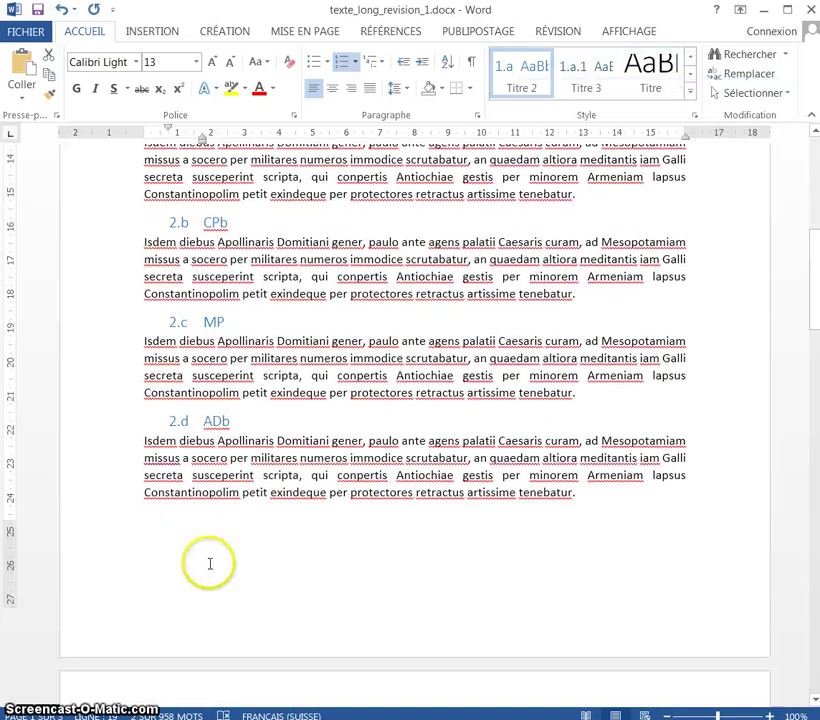
{"action": "scroll", "coordinate": [232, 575], "scroll_direction": "up", "scroll_amount": 7}
{"action": "scroll", "coordinate": [238, 494], "scroll_direction": "up", "scroll_amount": 4}
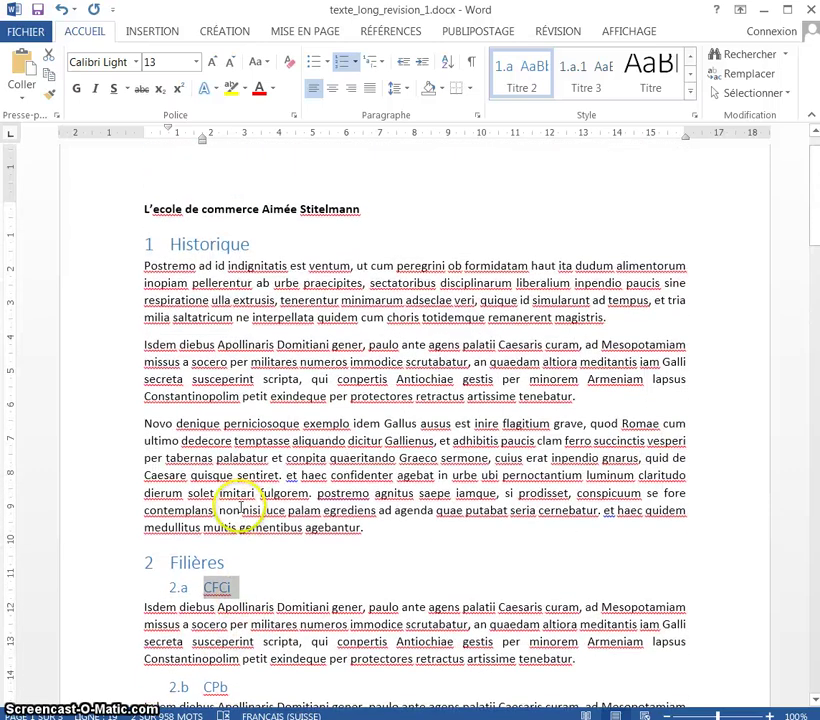
{"action": "left_click_drag", "start_coordinate": [113, 315], "coordinate": [107, 568]}
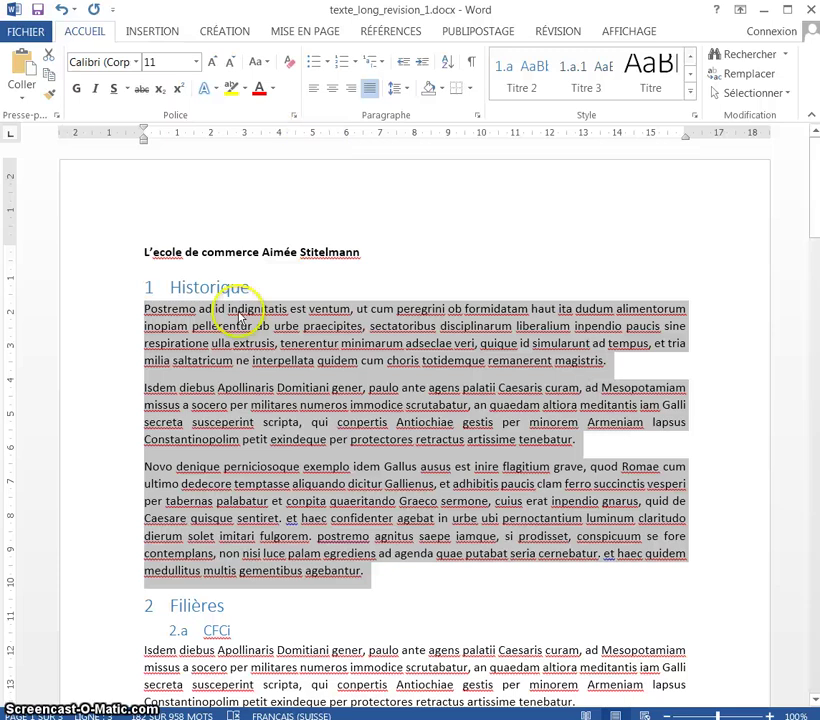
{"action": "mouse_move", "coordinate": [143, 140]}
{"action": "left_mouse_down"}
{"action": "mouse_move", "coordinate": [154, 132]}
{"action": "mouse_move", "coordinate": [170, 143]}
{"action": "left_mouse_up"}
Indent the body paragraphs under CFCi, CPb, MP and ADb by about 0.75 cm.
{"action": "scroll", "coordinate": [315, 500], "scroll_direction": "down", "scroll_amount": 1}
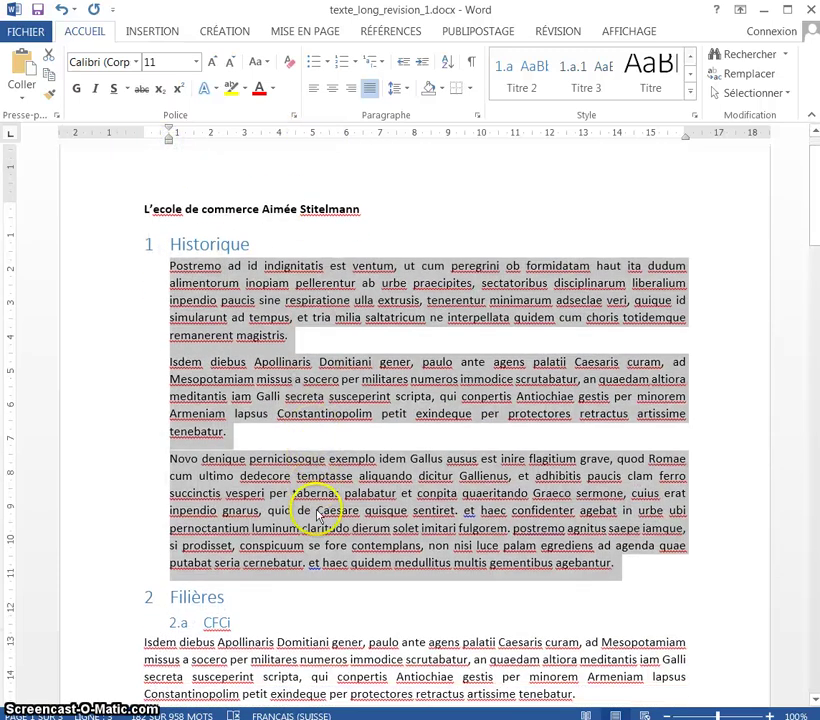
{"action": "scroll", "coordinate": [210, 492], "scroll_direction": "down", "scroll_amount": 3}
{"action": "double_click", "coordinate": [120, 500]}
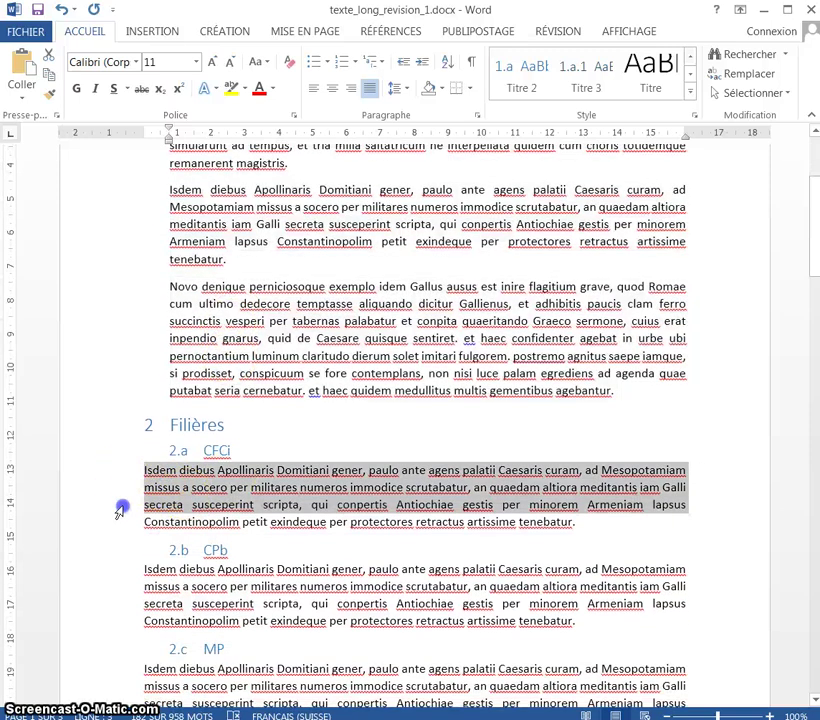
{"action": "double_click", "coordinate": [117, 576], "text": "ctrl"}
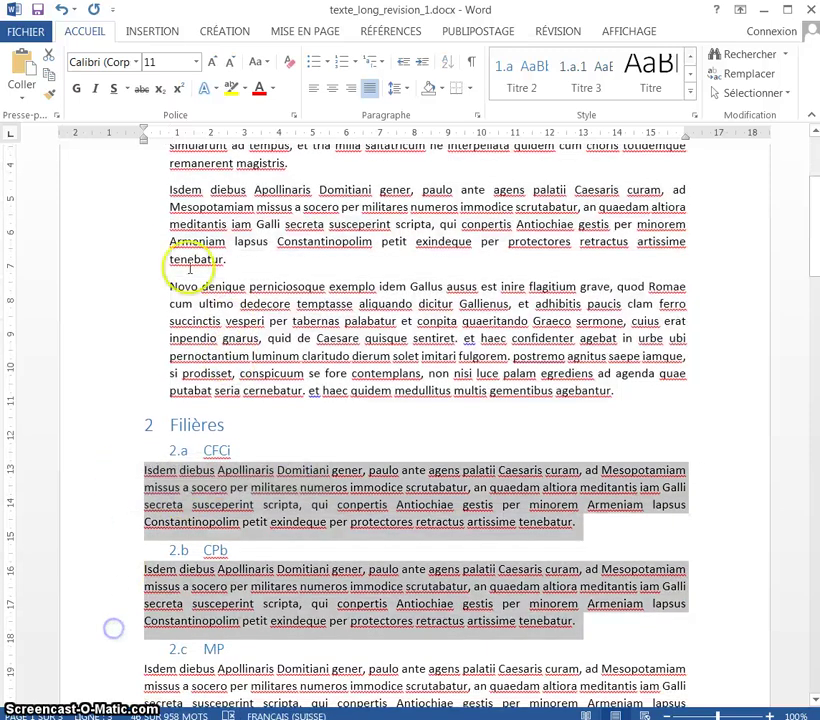
{"action": "mouse_move", "coordinate": [143, 140]}
{"action": "left_mouse_down"}
{"action": "mouse_move", "coordinate": [203, 135]}
{"action": "mouse_move", "coordinate": [168, 138]}
{"action": "left_mouse_up"}
{"action": "scroll", "coordinate": [190, 330], "scroll_direction": "down", "scroll_amount": 4}
{"action": "double_click", "coordinate": [119, 535]}
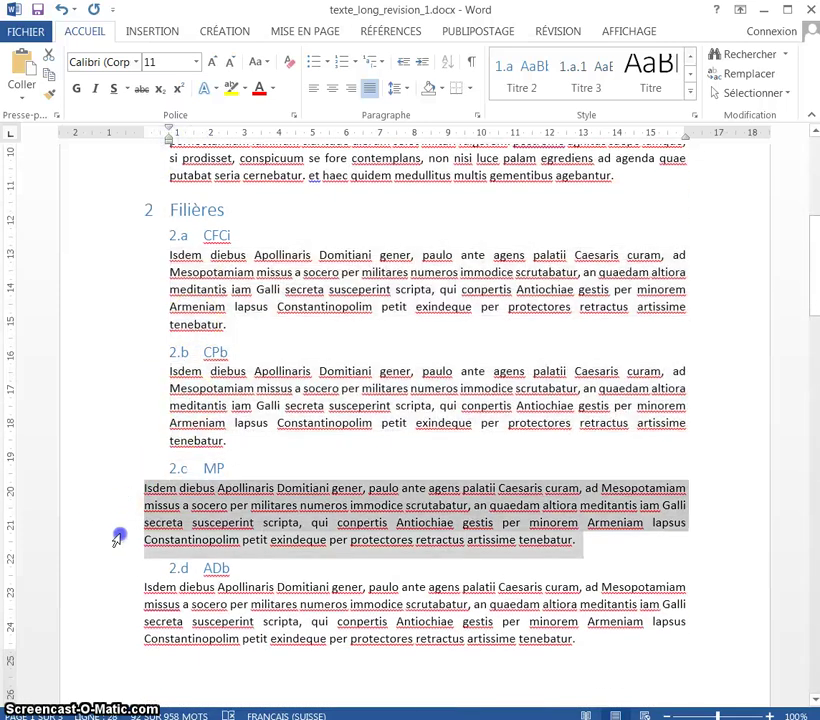
{"action": "left_click_drag", "start_coordinate": [143, 593], "coordinate": [95, 643]}
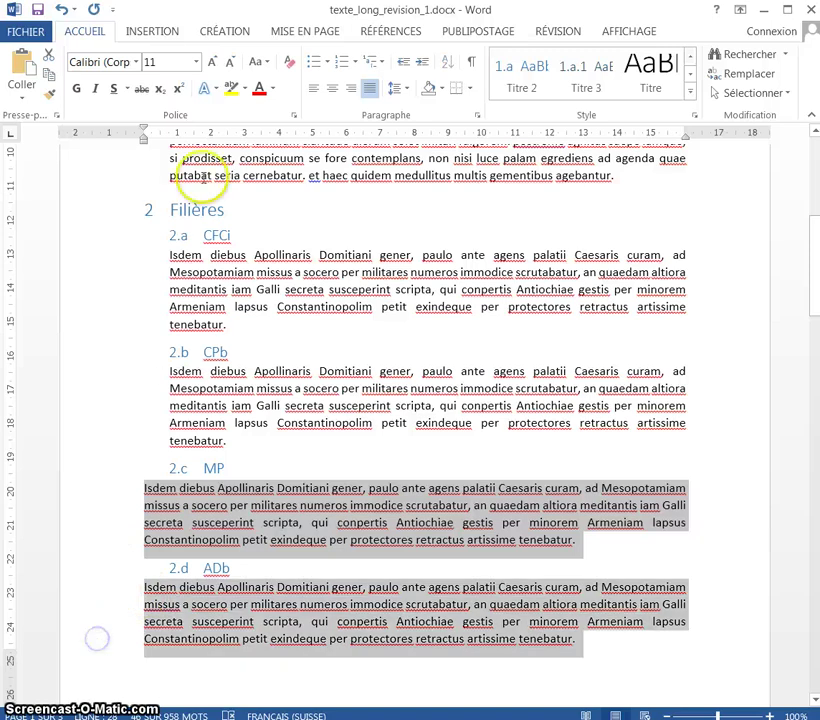
{"action": "left_click_drag", "start_coordinate": [143, 138], "coordinate": [170, 137]}
Indent the body paragraphs of all six subheadings under Le personnel by about 0.75 cm.
{"action": "scroll", "coordinate": [220, 390], "scroll_direction": "down", "scroll_amount": 8}
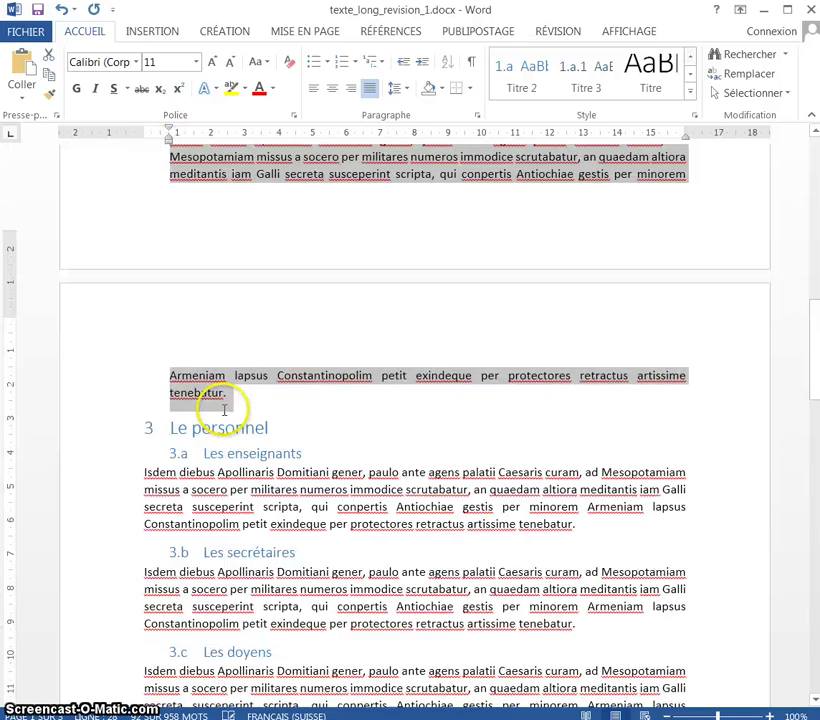
{"action": "scroll", "coordinate": [224, 408], "scroll_direction": "down", "scroll_amount": 3}
{"action": "left_click_drag", "start_coordinate": [113, 291], "coordinate": [104, 340]}
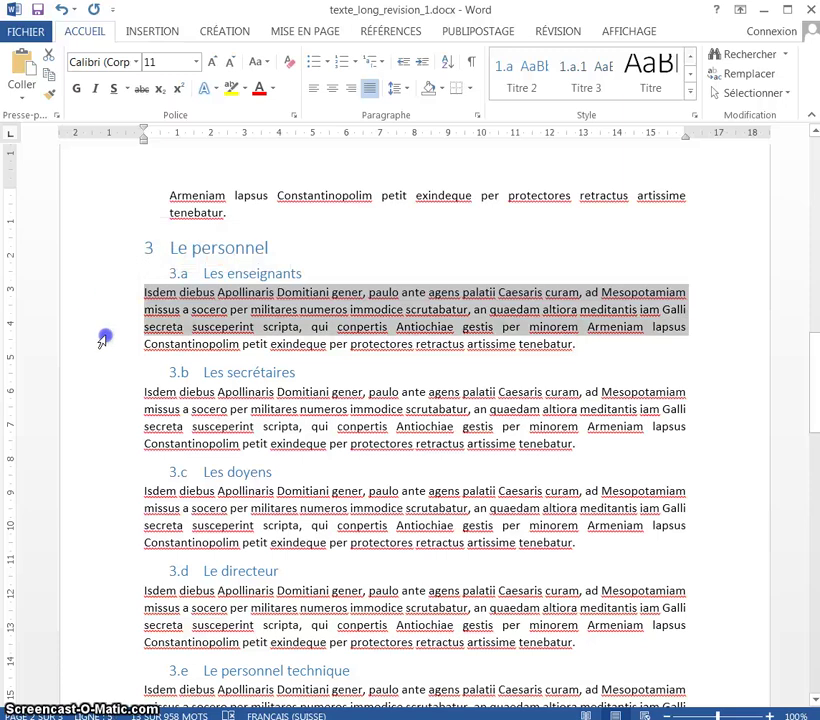
{"action": "left_click_drag", "start_coordinate": [108, 400], "coordinate": [112, 441]}
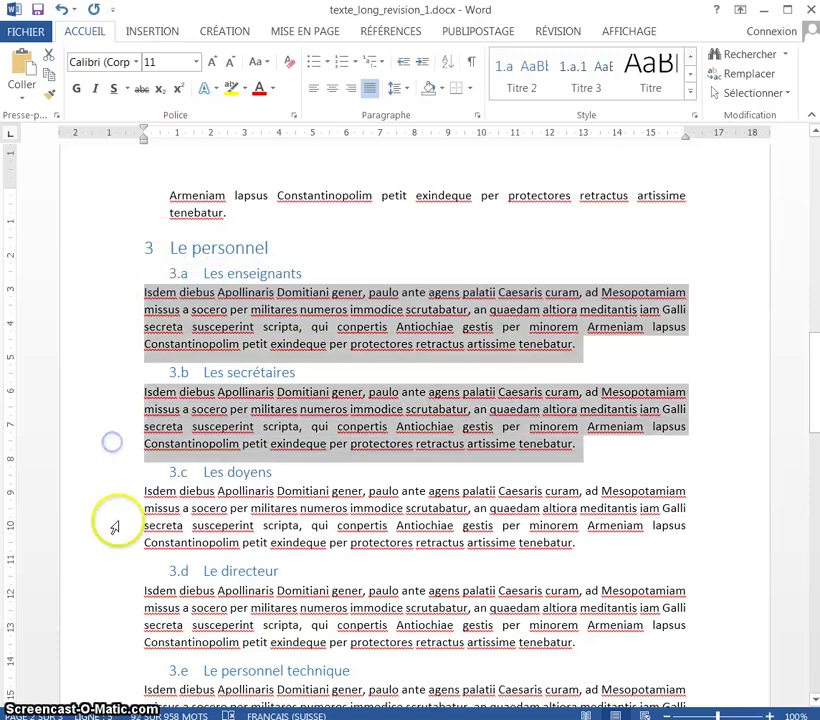
{"action": "left_click_drag", "start_coordinate": [113, 491], "coordinate": [112, 543]}
{"action": "left_click_drag", "start_coordinate": [116, 604], "coordinate": [115, 642]}
{"action": "scroll", "coordinate": [115, 642], "scroll_direction": "down", "scroll_amount": 3}
{"action": "left_click_drag", "start_coordinate": [112, 520], "coordinate": [112, 567]}
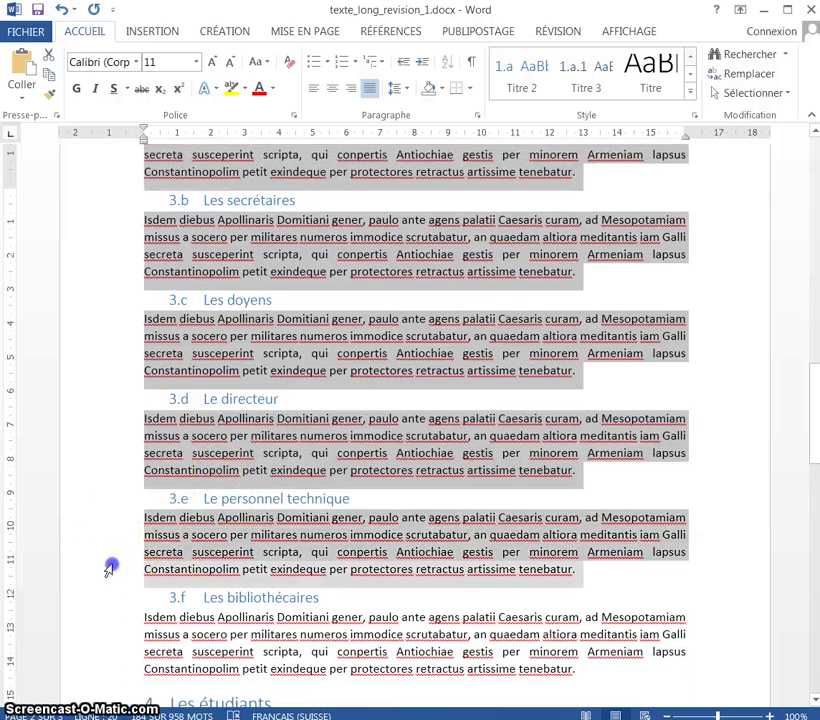
{"action": "left_click_drag", "start_coordinate": [112, 626], "coordinate": [112, 668]}
{"action": "scroll", "coordinate": [205, 578], "scroll_direction": "down", "scroll_amount": 3}
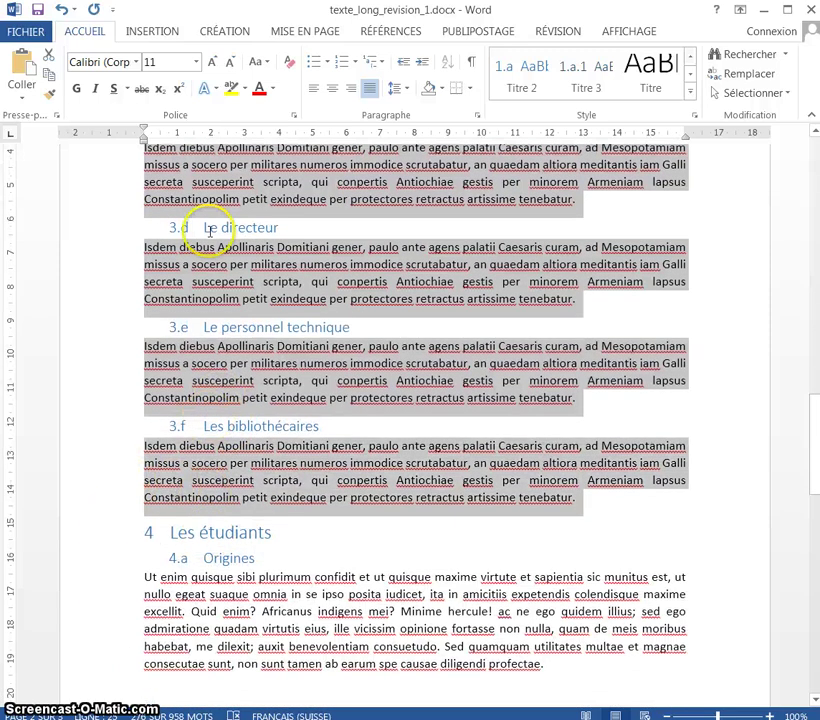
{"action": "left_click_drag", "start_coordinate": [145, 144], "coordinate": [173, 145]}
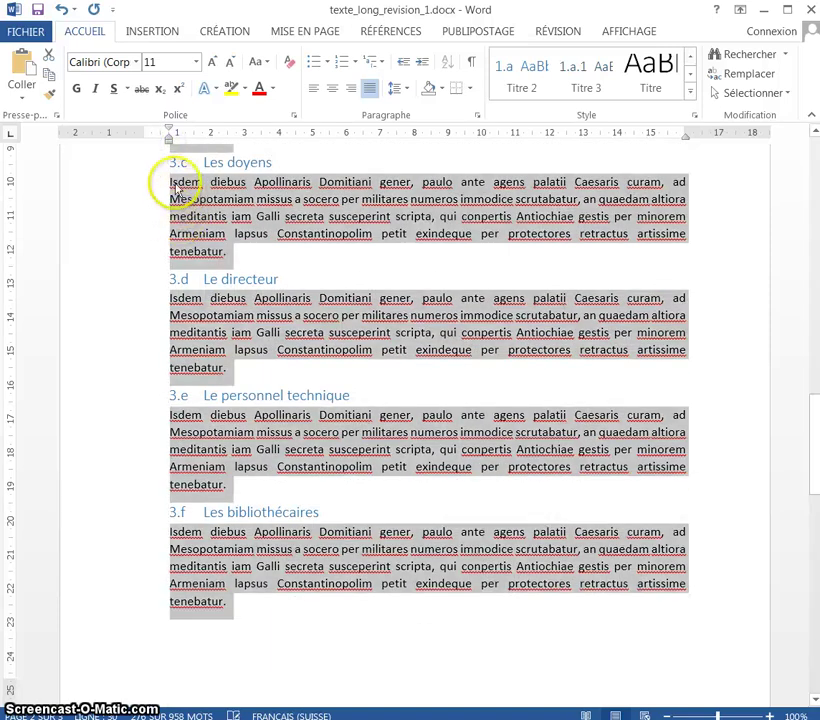
Indent the body paragraphs under Origines and Métiers visés by about 0.75 cm.
{"action": "scroll", "coordinate": [190, 293], "scroll_direction": "up", "scroll_amount": 6}
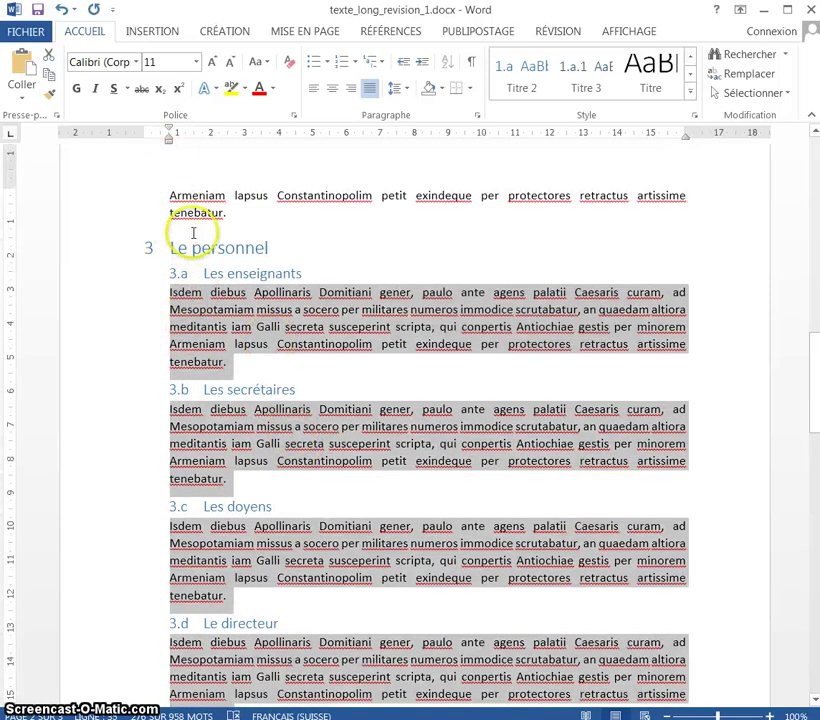
{"action": "scroll", "coordinate": [193, 280], "scroll_direction": "up", "scroll_amount": 4}
{"action": "scroll", "coordinate": [128, 381], "scroll_direction": "down", "scroll_amount": 6}
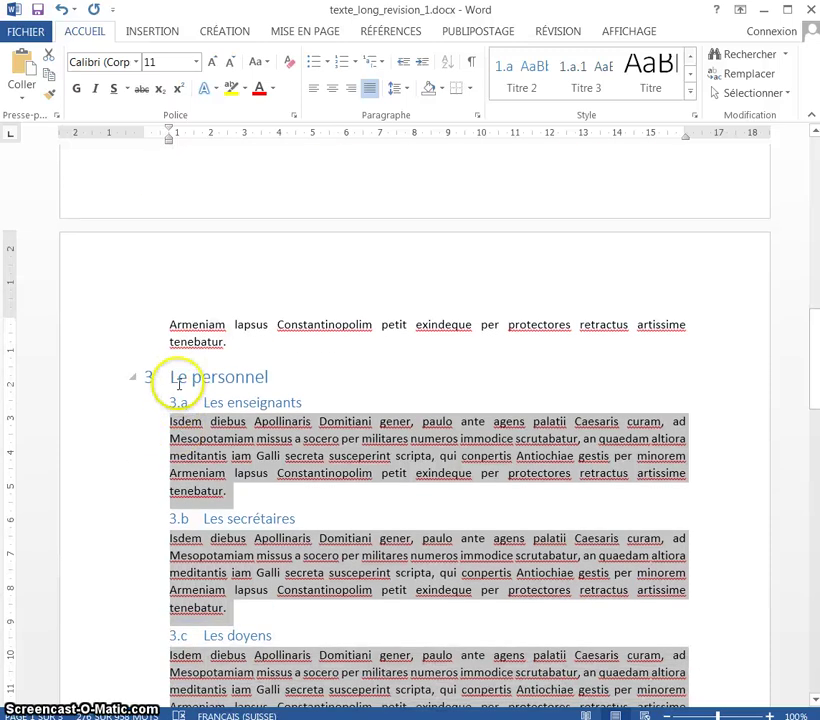
{"action": "scroll", "coordinate": [183, 413], "scroll_direction": "down", "scroll_amount": 15}
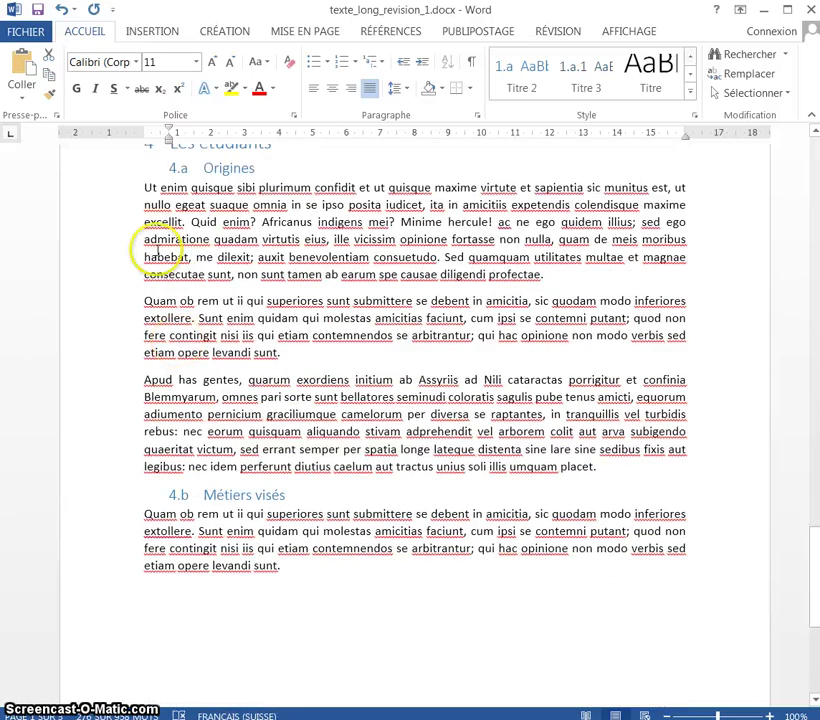
{"action": "left_click_drag", "start_coordinate": [119, 189], "coordinate": [113, 373]}
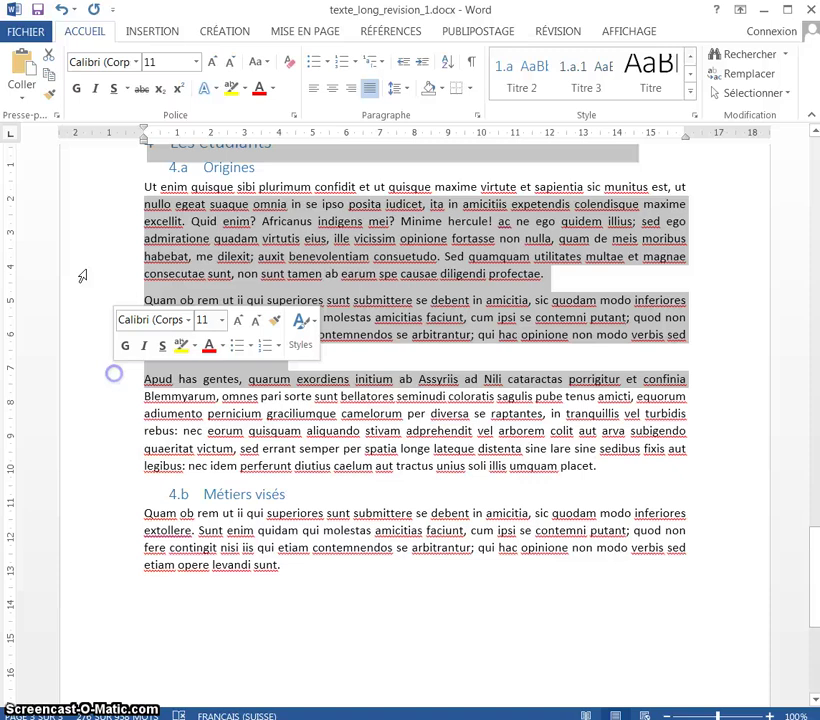
{"action": "left_click", "coordinate": [91, 180]}
{"action": "left_click_drag", "start_coordinate": [89, 182], "coordinate": [117, 472]}
{"action": "left_click_drag", "start_coordinate": [143, 137], "coordinate": [170, 138]}
{"action": "double_click", "coordinate": [118, 555]}
Insert a next-page section break (Page suivante) at the end of the bold document title.
{"action": "scroll", "coordinate": [750, 300], "scroll_direction": "up", "scroll_amount": 7}
{"action": "scroll", "coordinate": [746, 293], "scroll_direction": "up", "scroll_amount": 20}
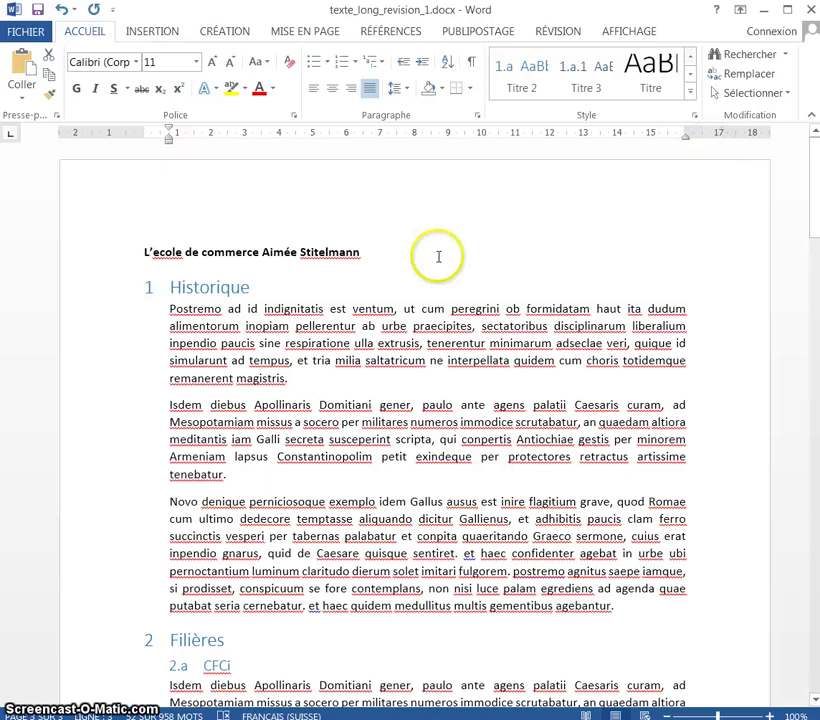
{"action": "left_click", "coordinate": [384, 245]}
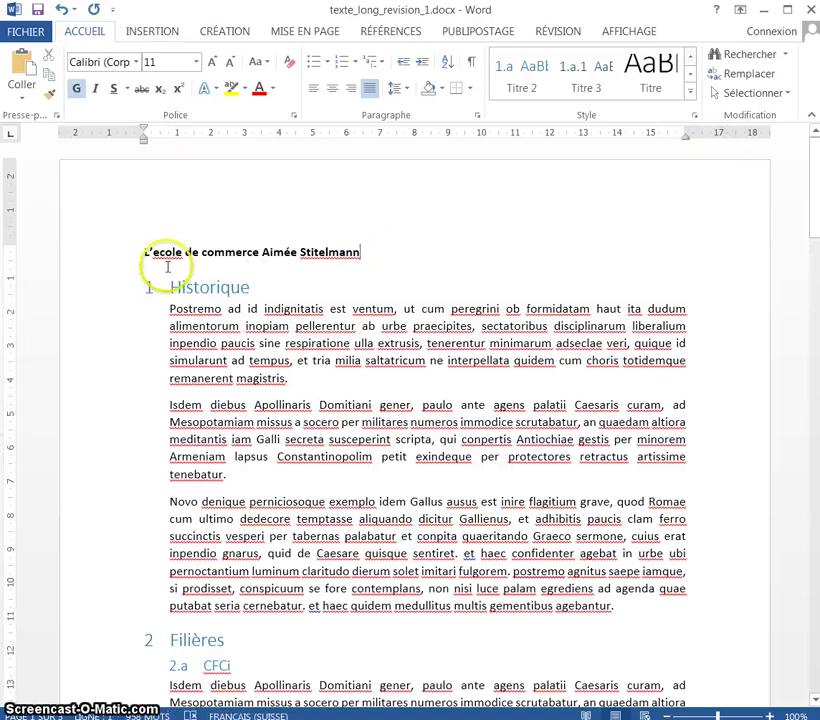
{"action": "left_click", "coordinate": [98, 270]}
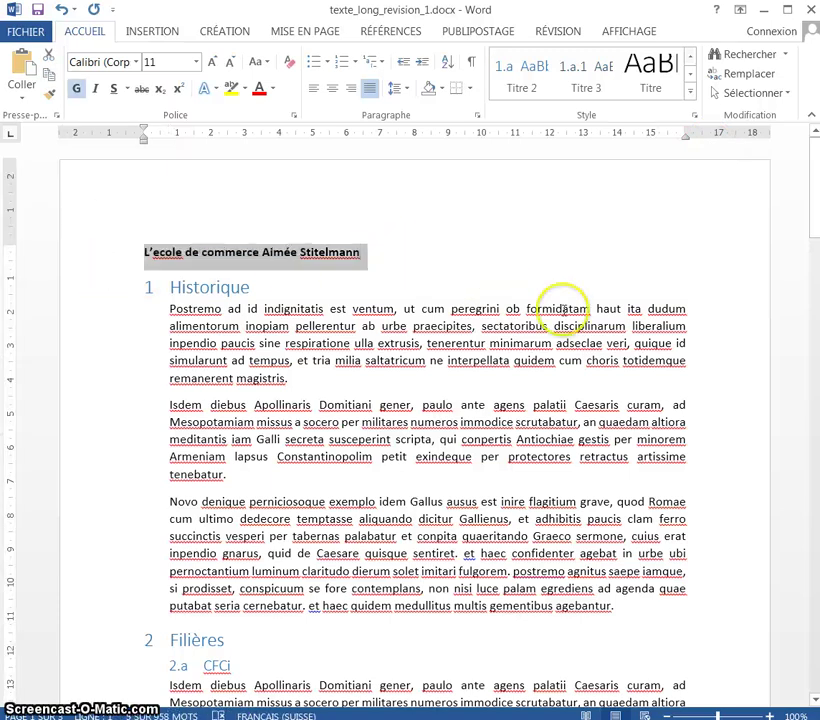
{"action": "left_click", "coordinate": [383, 270]}
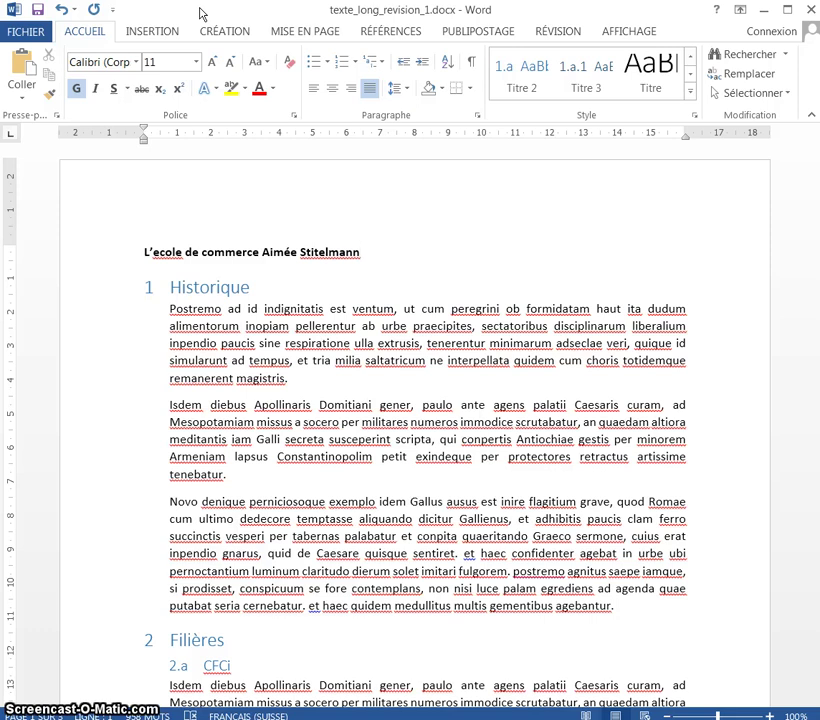
{"action": "left_click", "coordinate": [303, 33]}
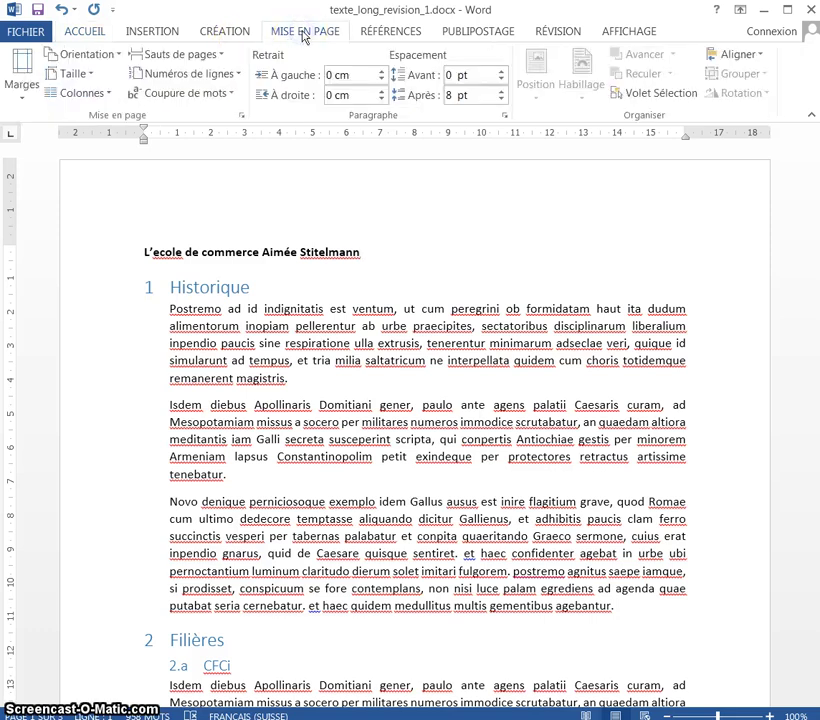
{"action": "left_click", "coordinate": [200, 55]}
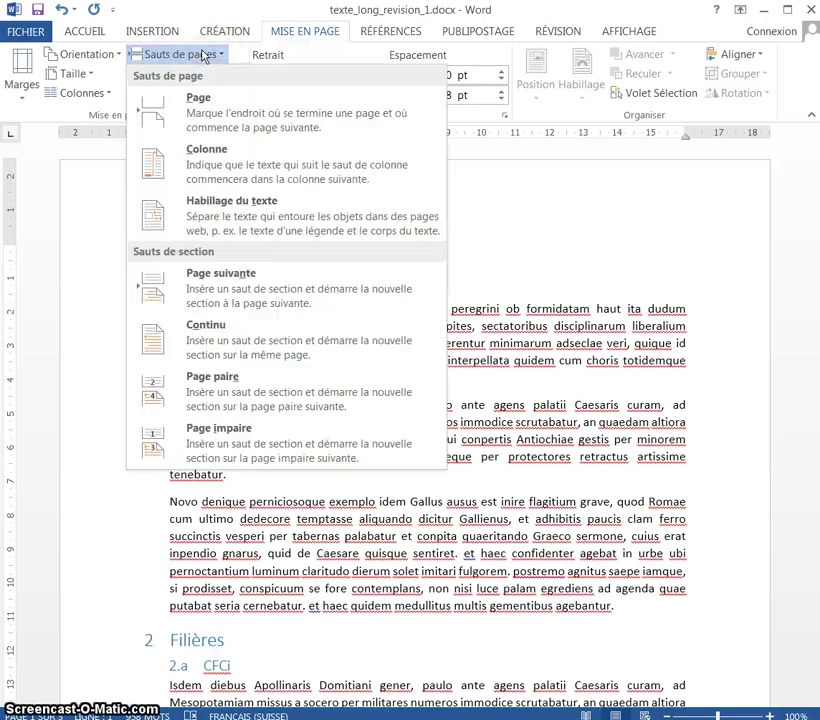
{"action": "left_click", "coordinate": [224, 290]}
Show the formatting marks to reveal the section break after the document title.
{"action": "scroll", "coordinate": [573, 445], "scroll_direction": "down", "scroll_amount": 5}
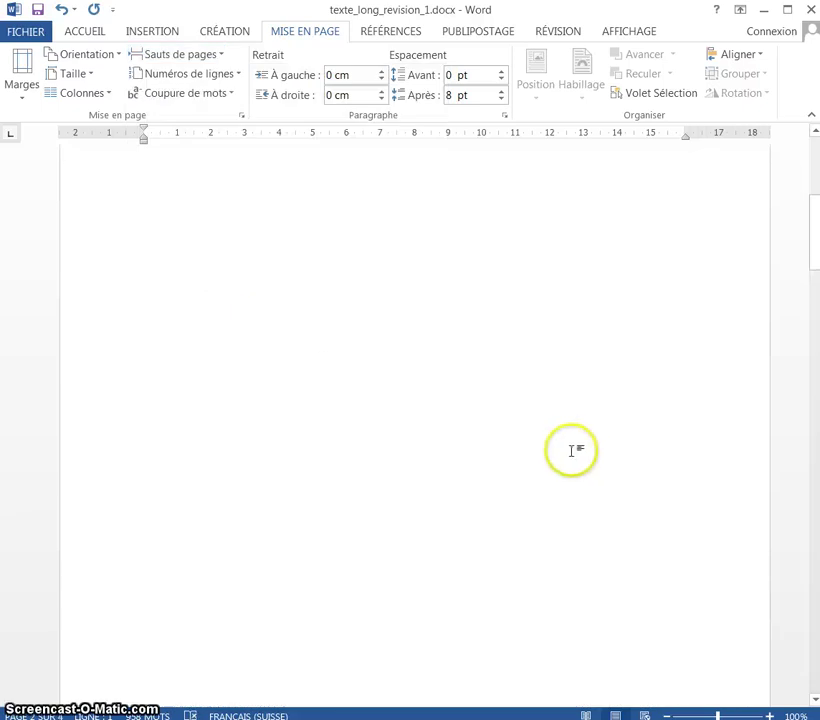
{"action": "scroll", "coordinate": [565, 455], "scroll_direction": "up", "scroll_amount": 1}
{"action": "left_click", "coordinate": [87, 32]}
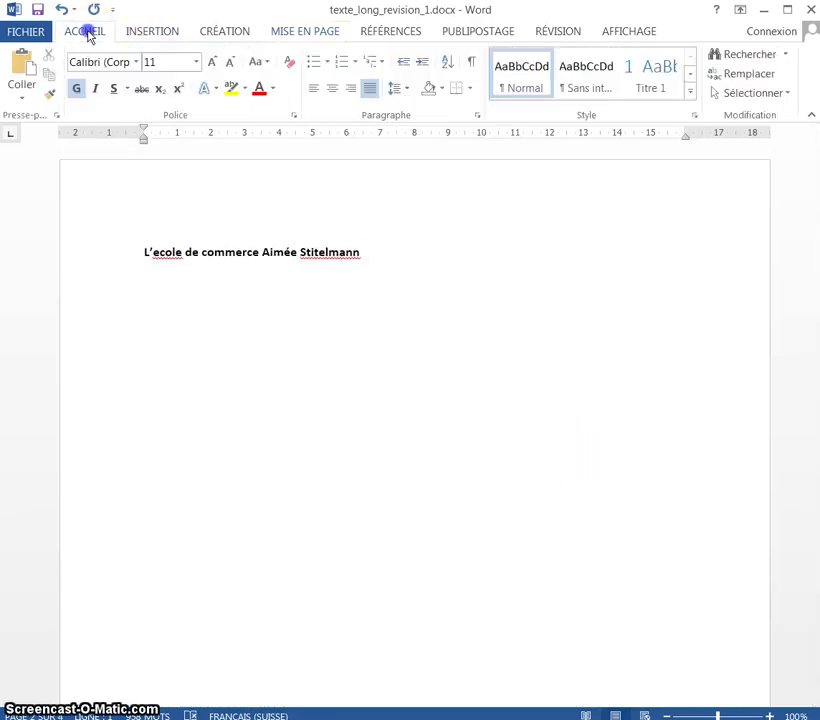
{"action": "left_click", "coordinate": [470, 62]}
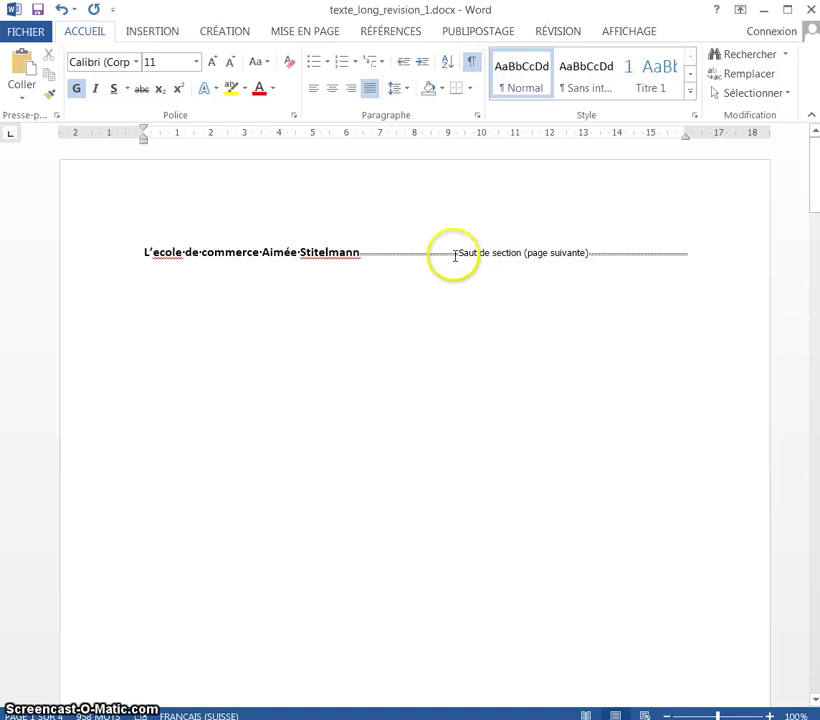
Delete the empty paragraph above the Historique heading, just after the section break.
{"action": "left_click", "coordinate": [139, 251]}
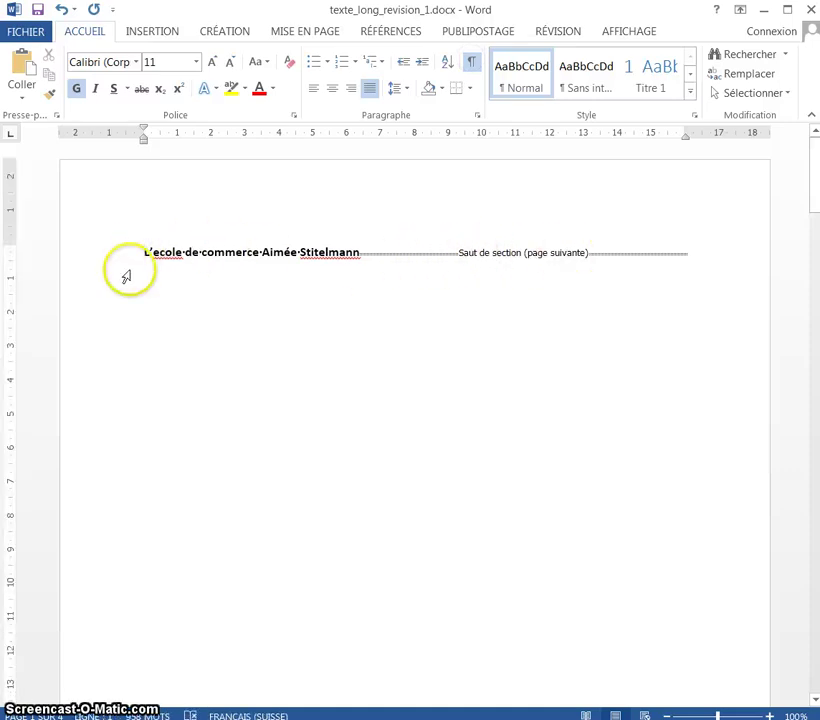
{"action": "scroll", "coordinate": [146, 288], "scroll_direction": "down", "scroll_amount": 10}
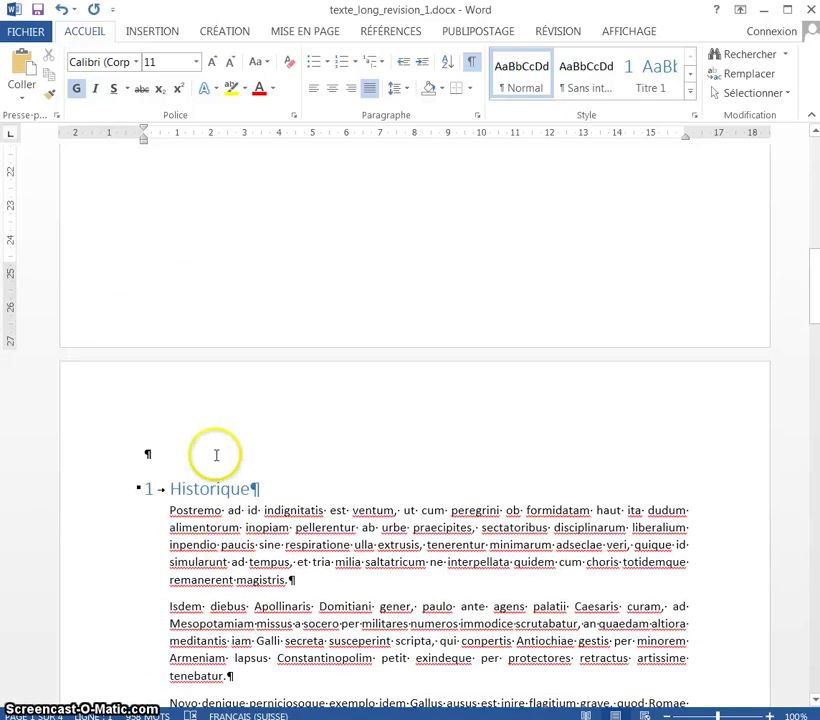
{"action": "key", "text": "Delete"}
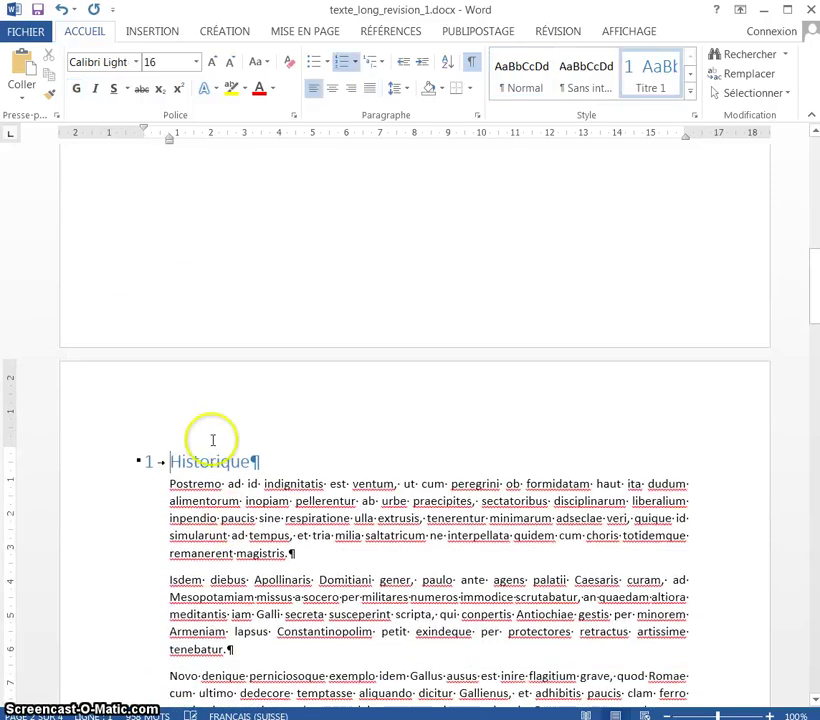
Set the page orientation of the title-page section to landscape.
{"action": "scroll", "coordinate": [258, 340], "scroll_direction": "up", "scroll_amount": 6}
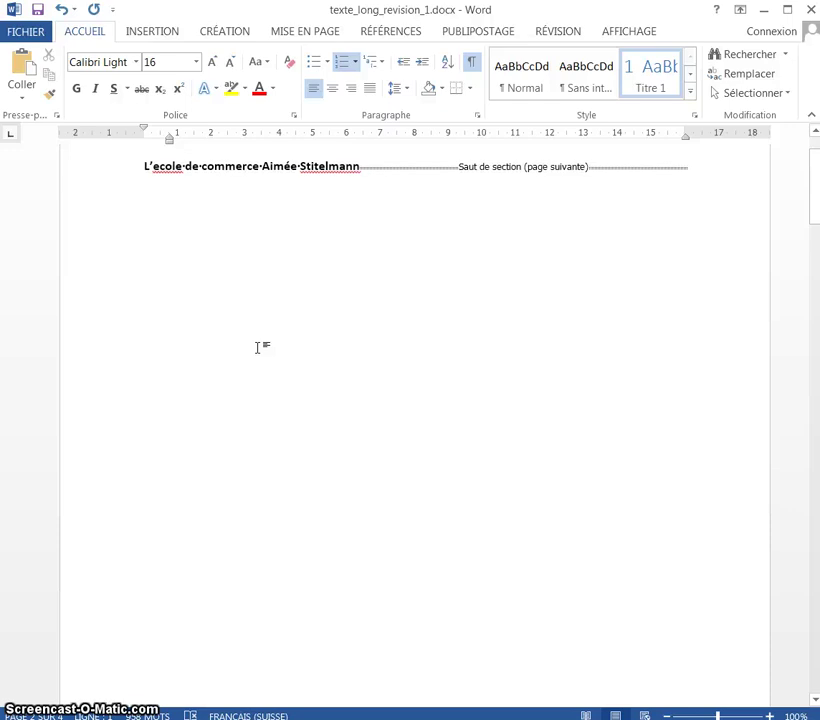
{"action": "scroll", "coordinate": [258, 347], "scroll_direction": "up", "scroll_amount": 2}
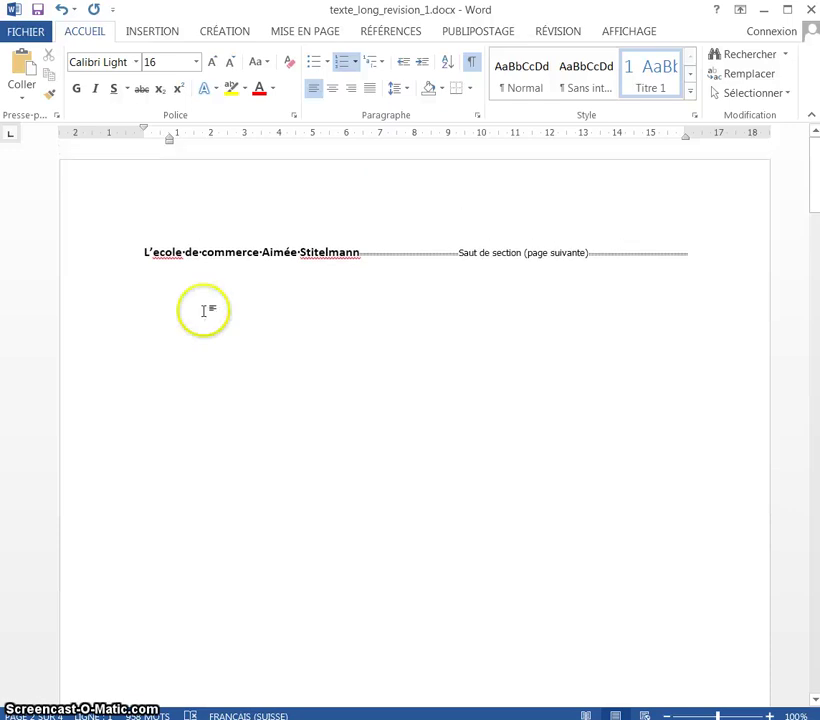
{"action": "left_click", "coordinate": [152, 249]}
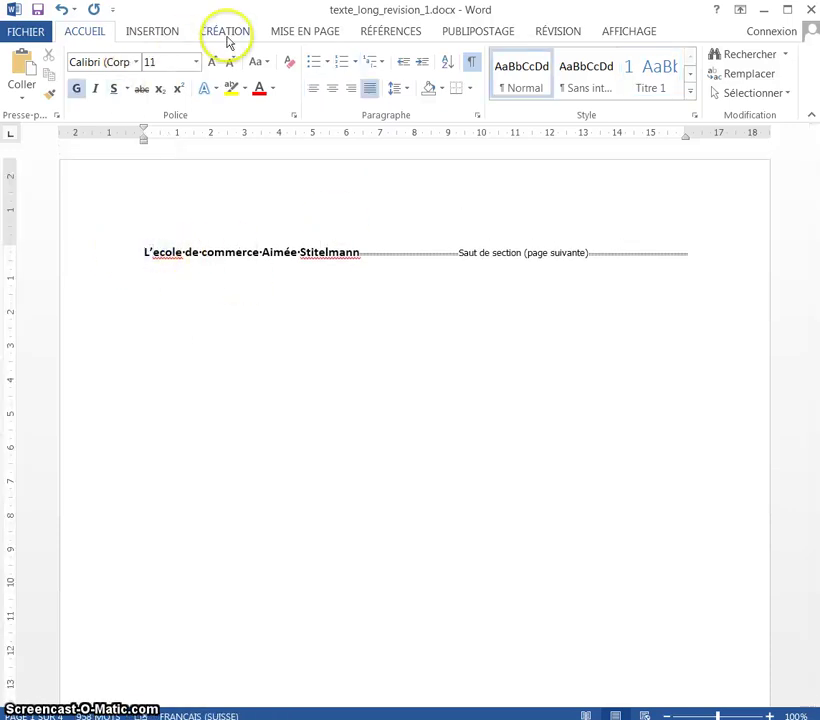
{"action": "left_click", "coordinate": [298, 32]}
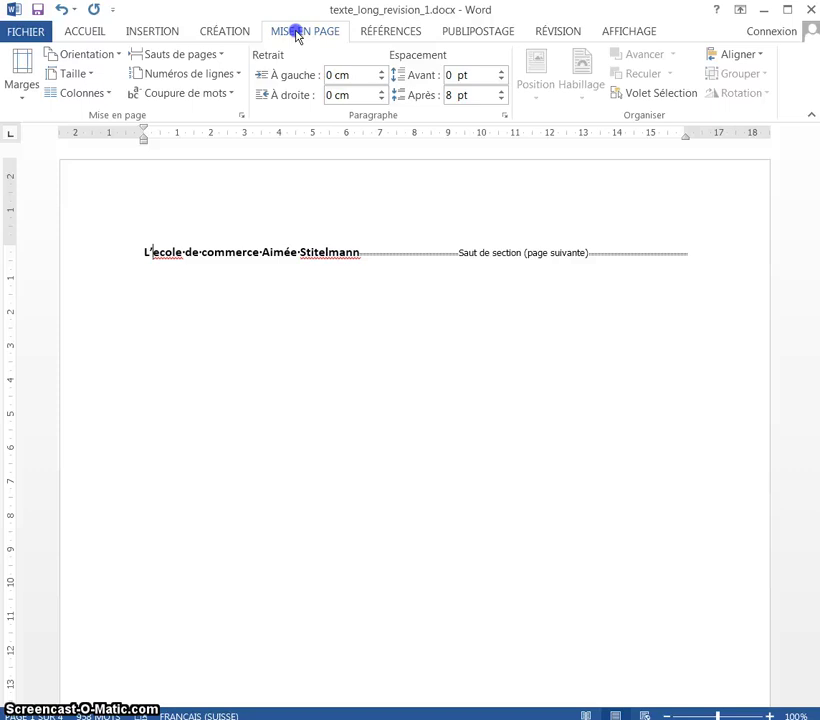
{"action": "left_click", "coordinate": [119, 54]}
{"action": "left_click", "coordinate": [96, 126]}
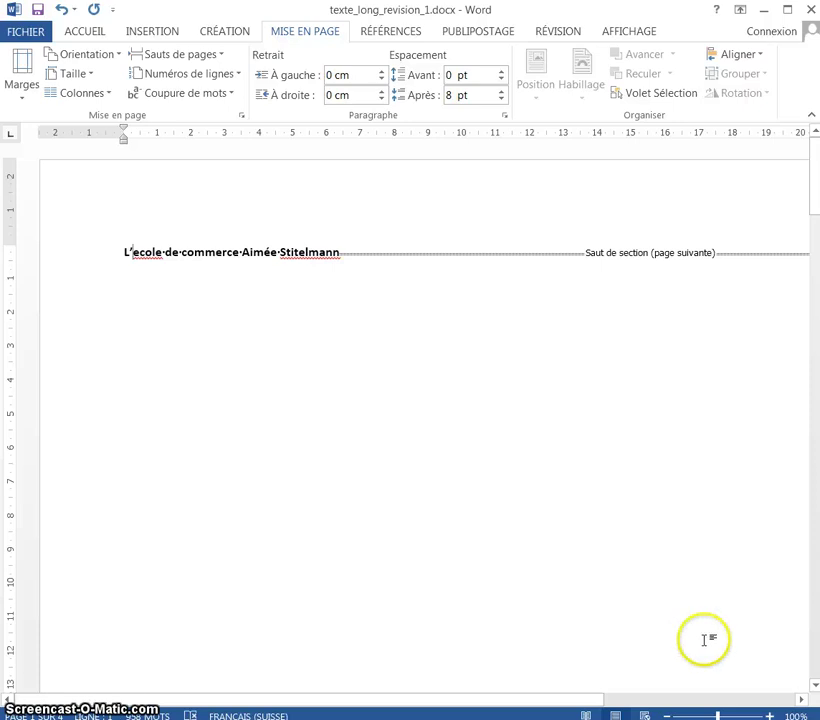
Zoom out to 60% and compare the orientation of the title page with that of the following pages.
{"action": "left_click_drag", "start_coordinate": [712, 716], "coordinate": [698, 716]}
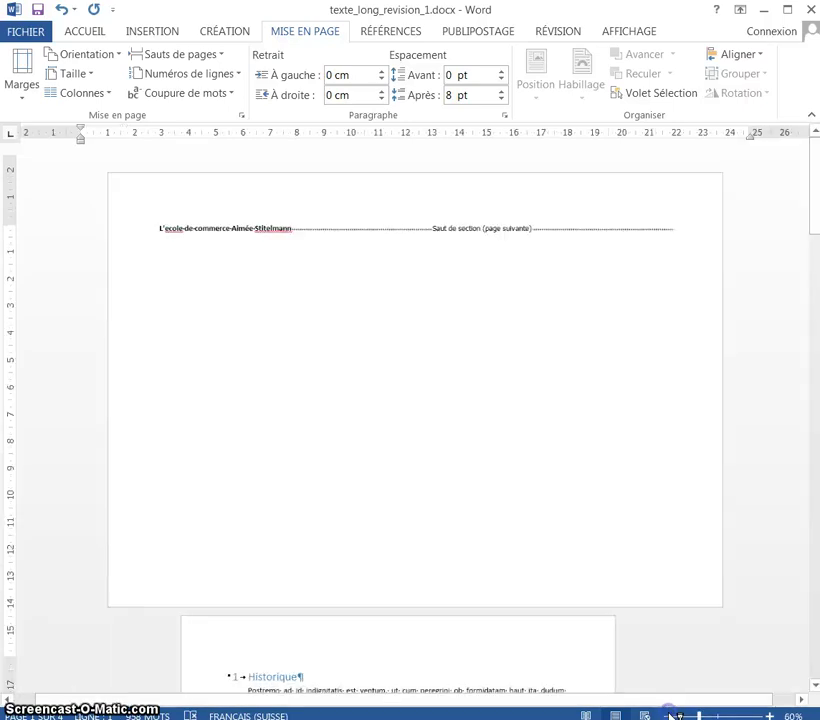
{"action": "scroll", "coordinate": [350, 395], "scroll_direction": "down", "scroll_amount": 3}
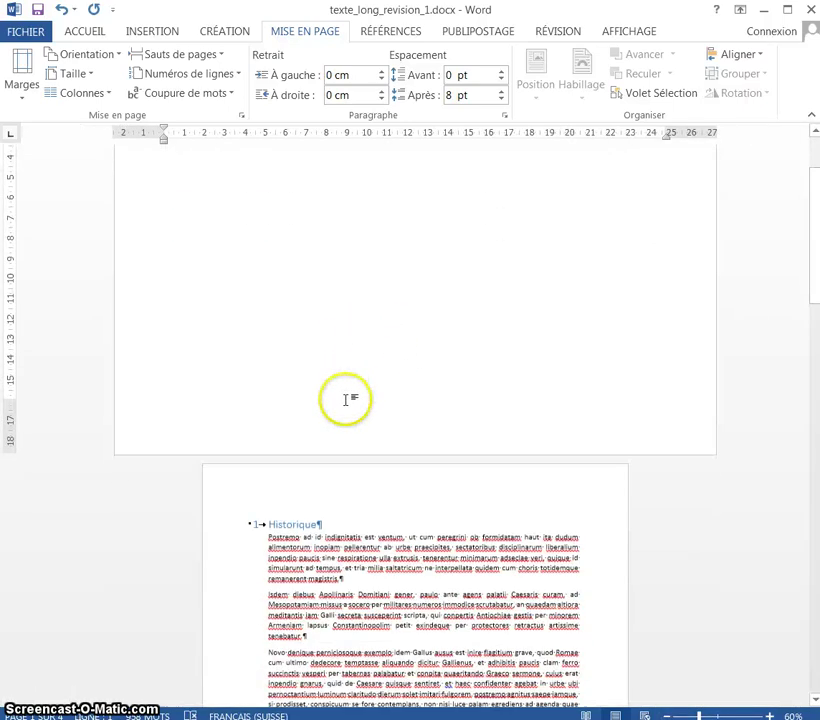
{"action": "scroll", "coordinate": [347, 398], "scroll_direction": "up", "scroll_amount": 3}
{"action": "scroll", "coordinate": [340, 410], "scroll_direction": "down", "scroll_amount": 6}
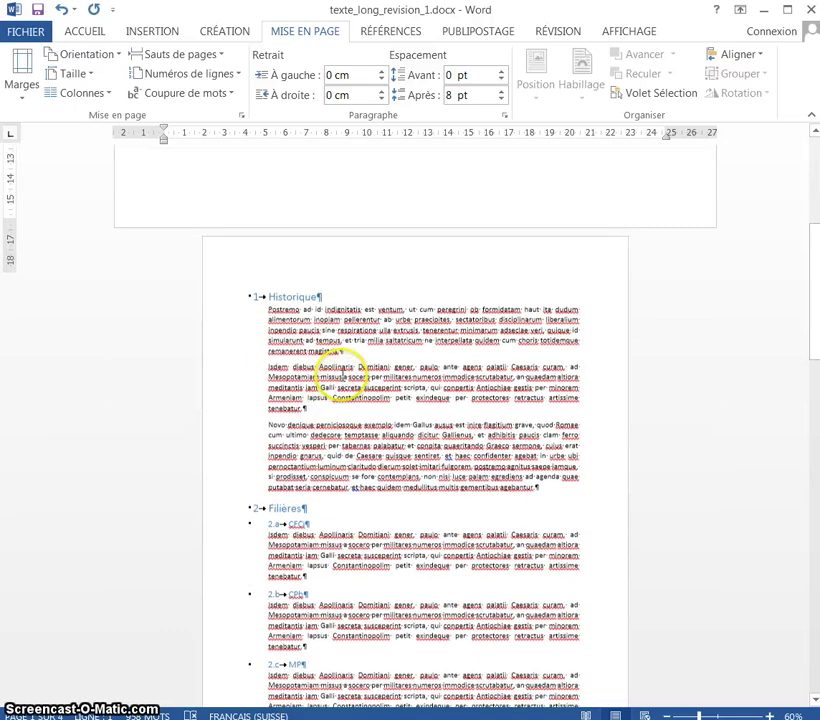
{"action": "scroll", "coordinate": [333, 366], "scroll_direction": "up", "scroll_amount": 3}
{"action": "scroll", "coordinate": [338, 395], "scroll_direction": "up", "scroll_amount": 3}
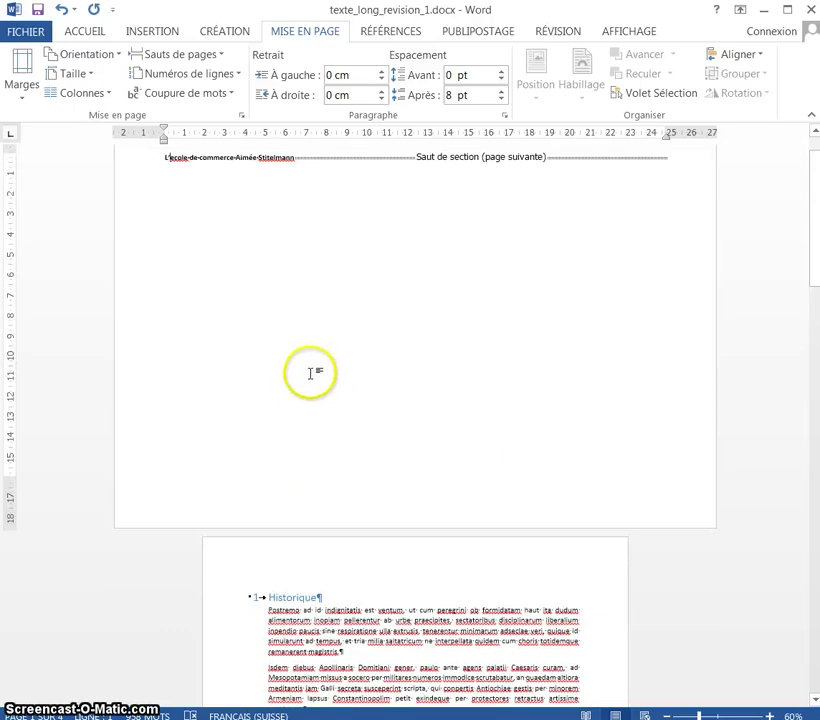
{"action": "scroll", "coordinate": [313, 368], "scroll_direction": "up", "scroll_amount": 1}
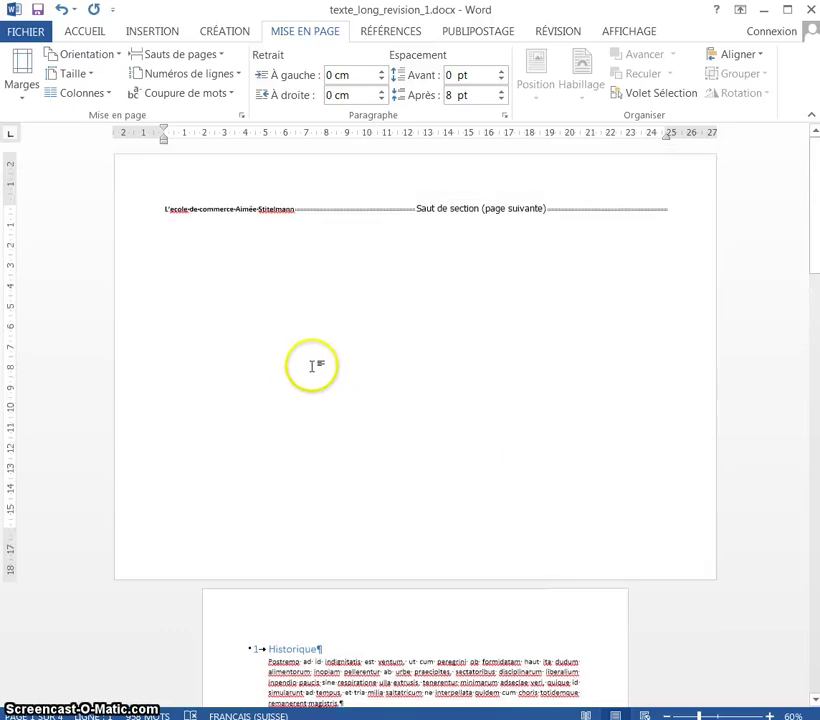
Centre the document title horizontally on the title page.
{"action": "left_click", "coordinate": [126, 217]}
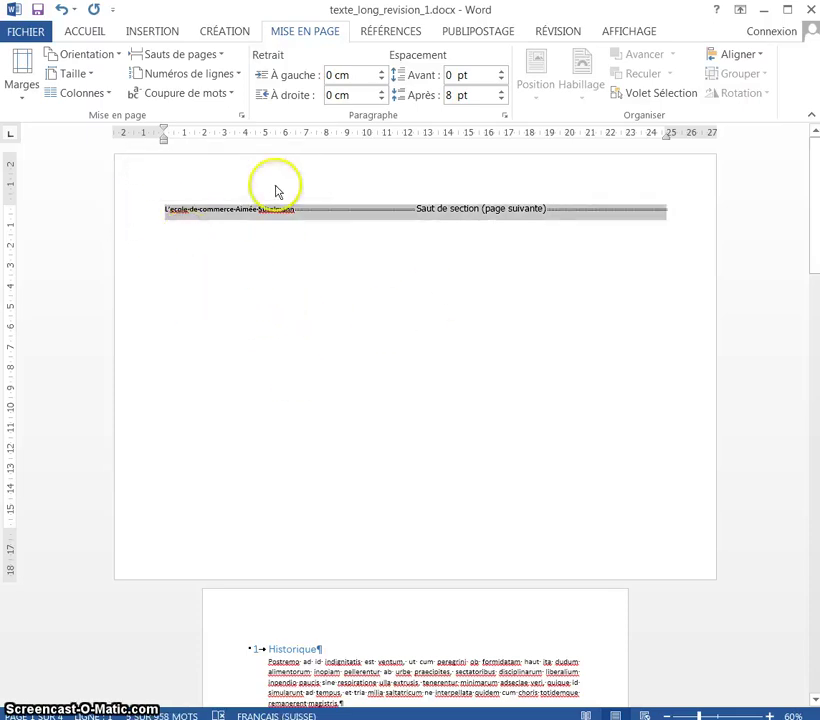
{"action": "left_click", "coordinate": [105, 31]}
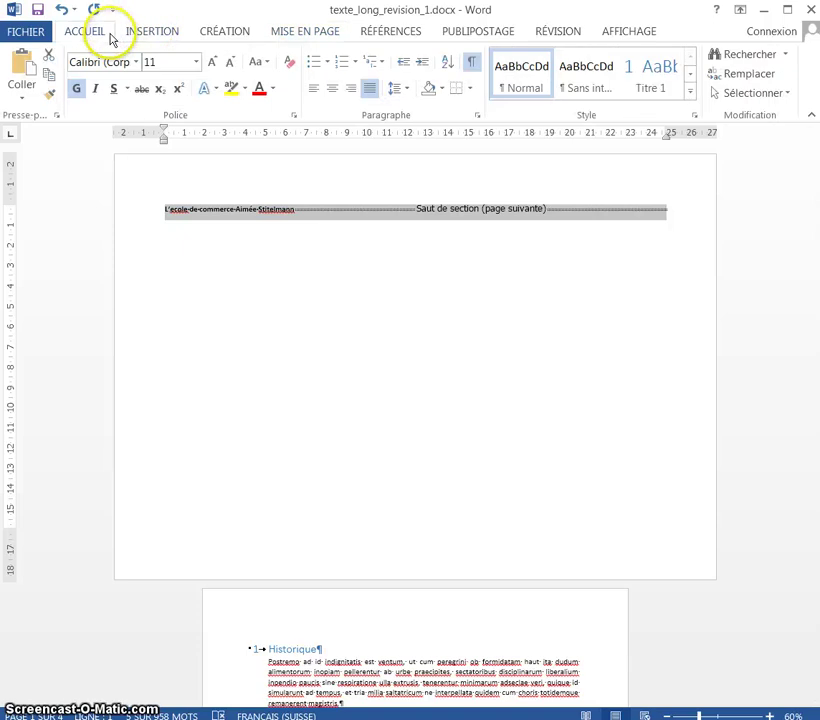
{"action": "left_click", "coordinate": [334, 94]}
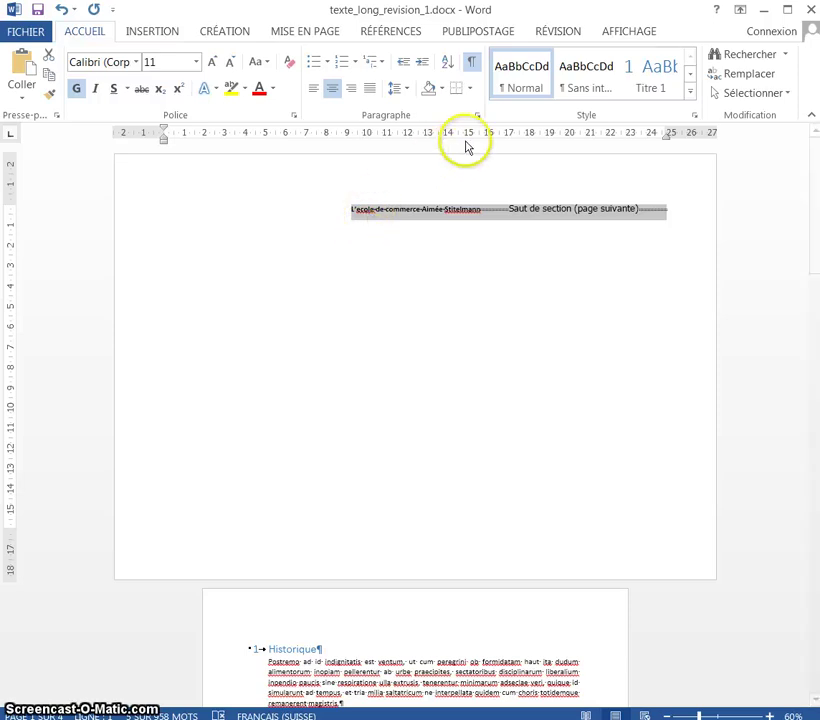
{"action": "left_click", "coordinate": [476, 116]}
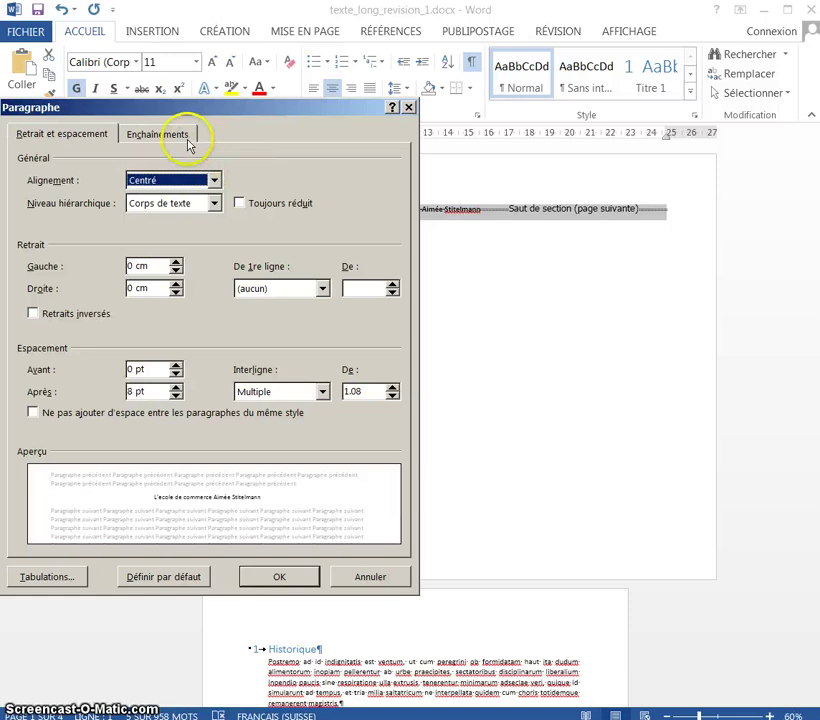
{"action": "left_click", "coordinate": [368, 584]}
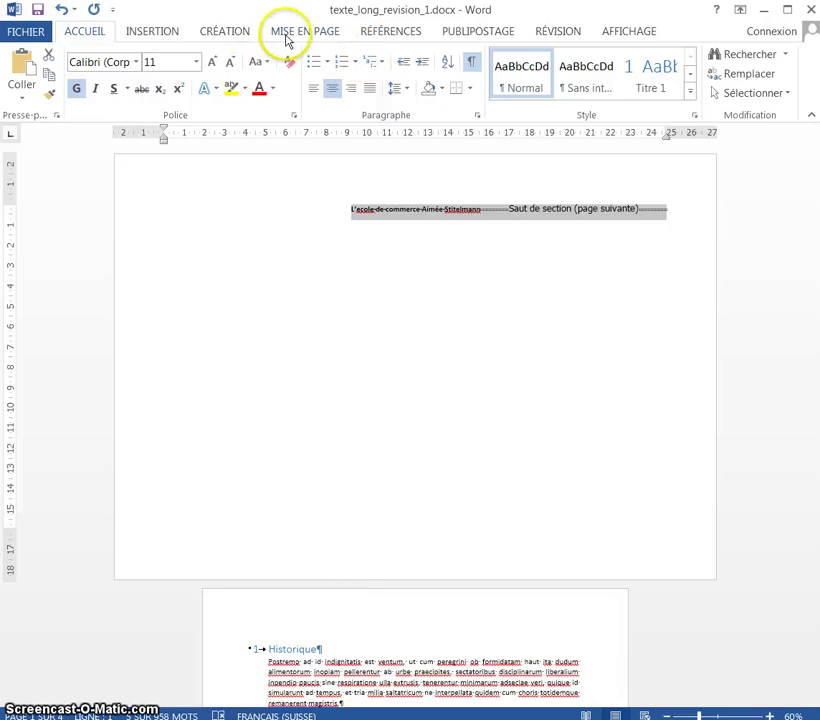
Set the vertical alignment of the title-page section to Centré, applied to the selected sections.
{"action": "left_click", "coordinate": [293, 35]}
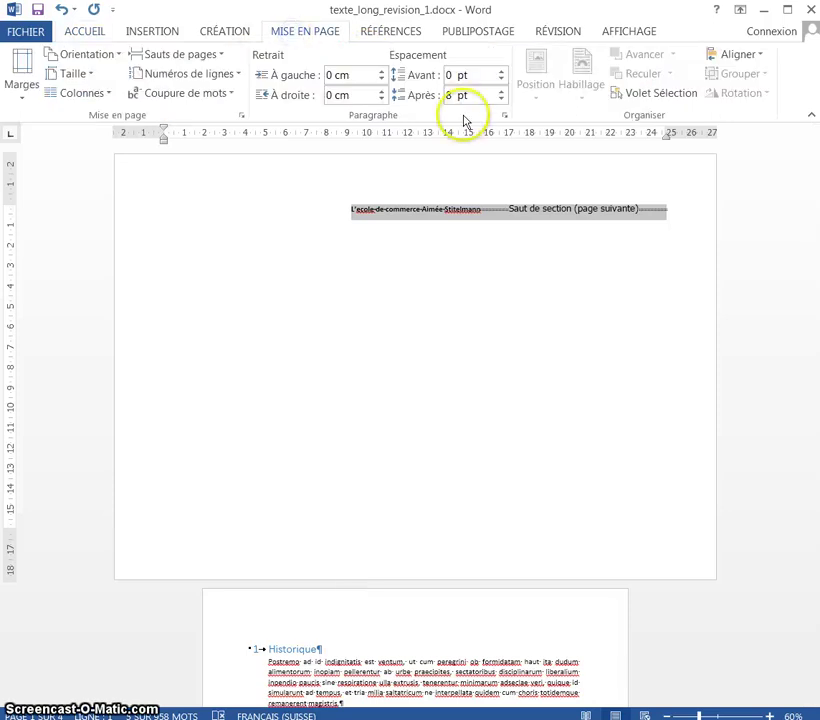
{"action": "left_click", "coordinate": [242, 121]}
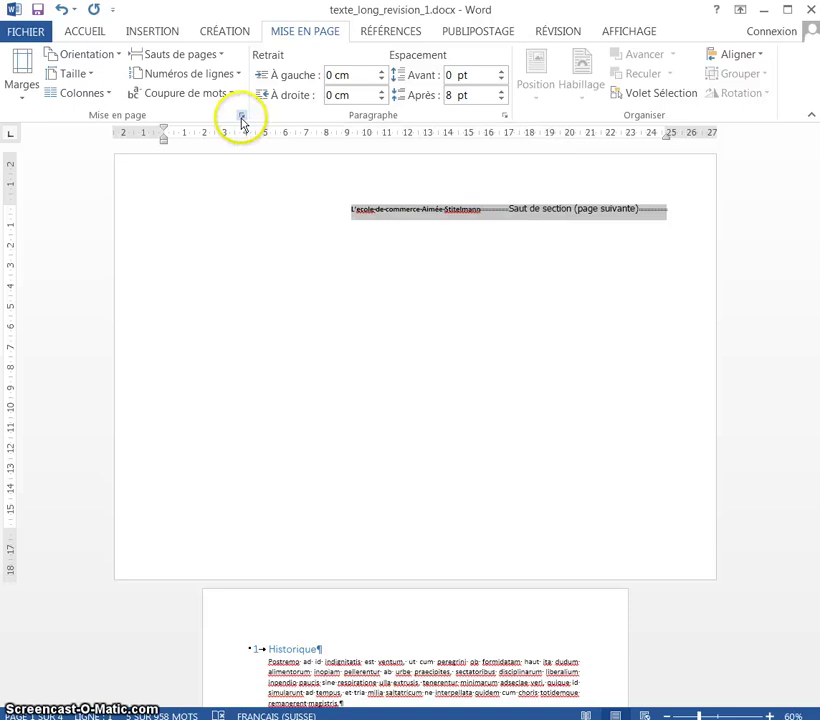
{"action": "left_click", "coordinate": [322, 142]}
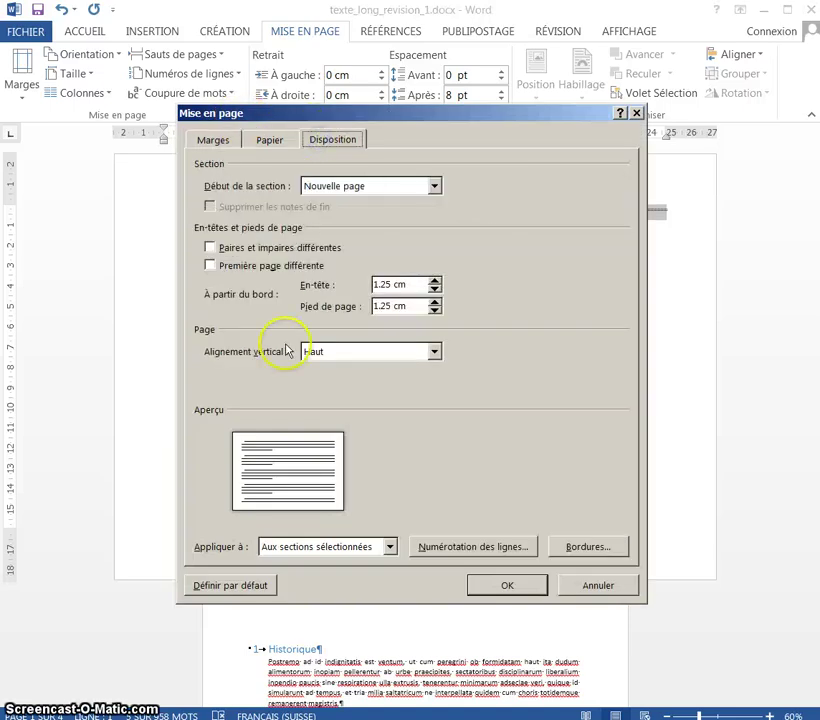
{"action": "left_click", "coordinate": [344, 352]}
{"action": "left_click", "coordinate": [344, 381]}
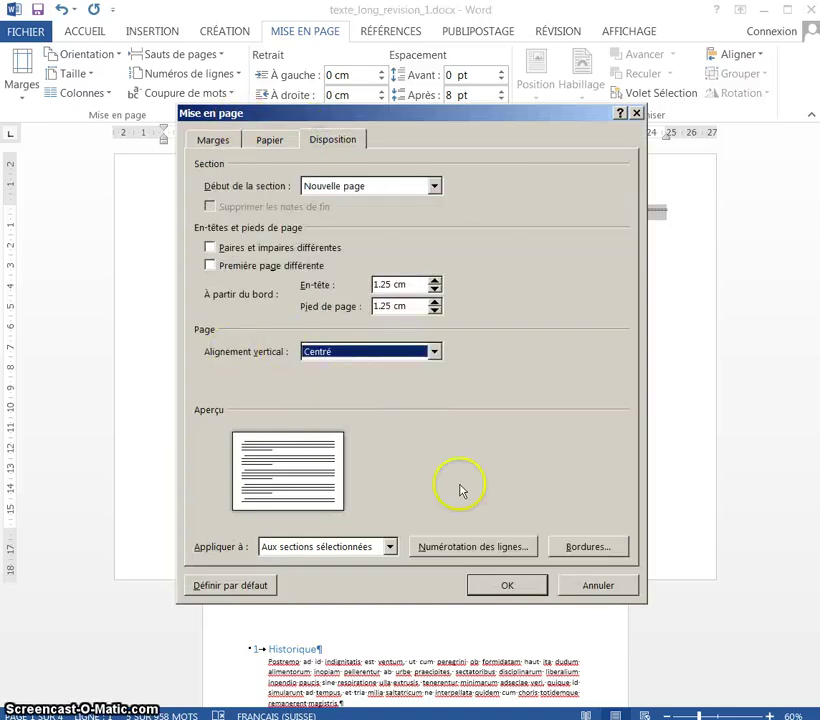
{"action": "left_click", "coordinate": [510, 586]}
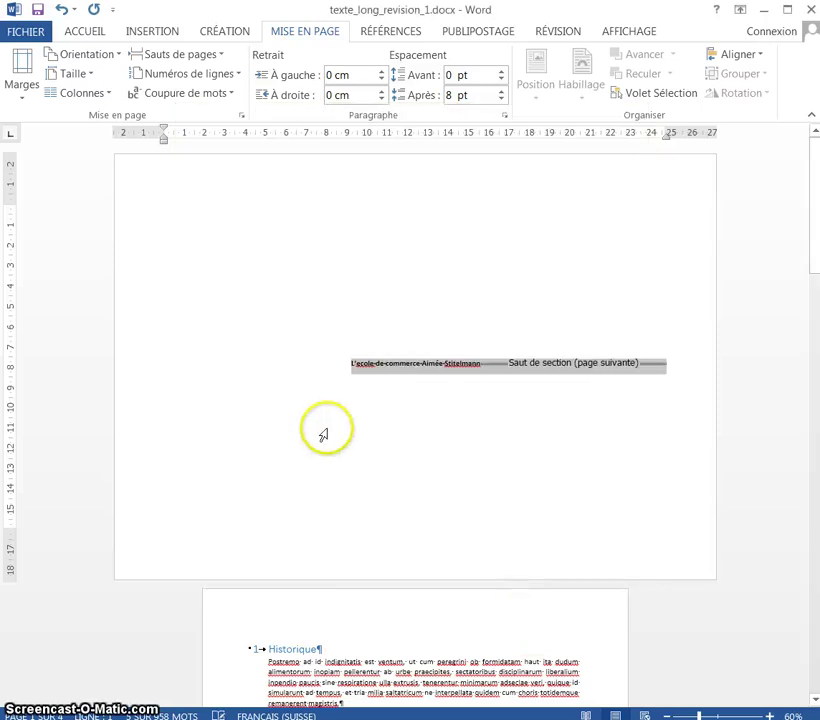
Enlarge the document title on the title page to font size 36.
{"action": "left_click", "coordinate": [324, 366]}
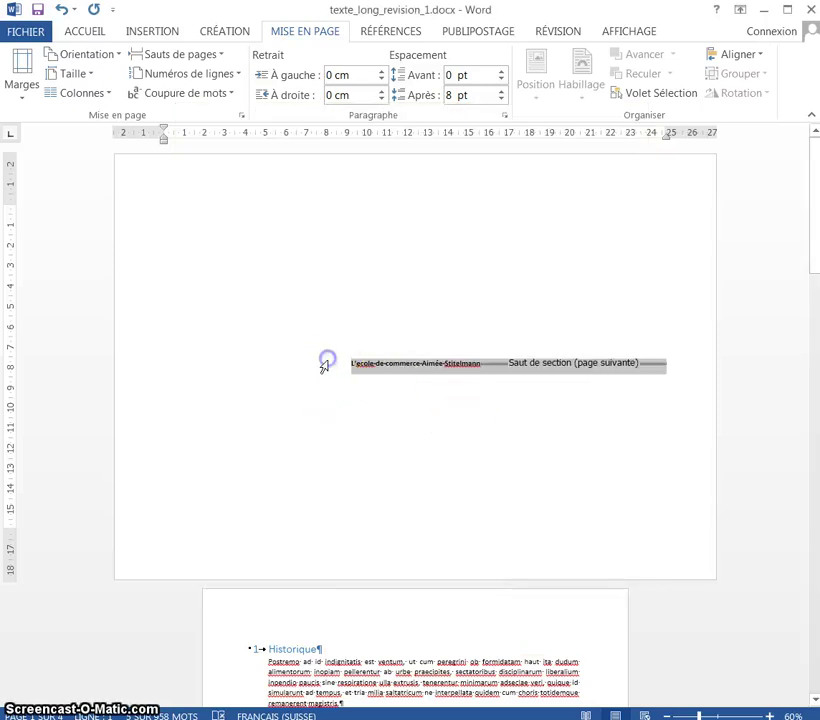
{"action": "left_click", "coordinate": [84, 31]}
{"action": "left_click", "coordinate": [195, 63]}
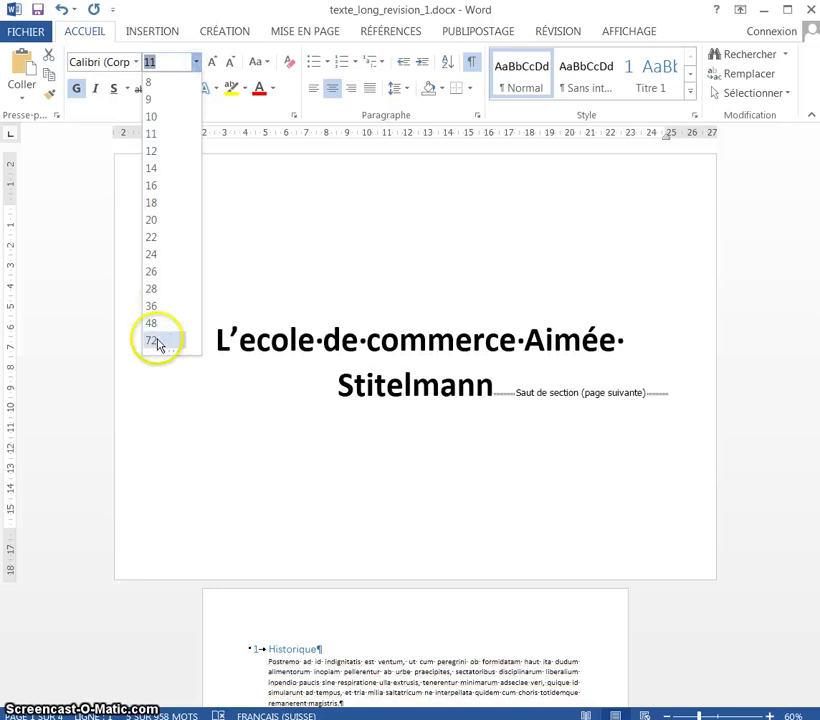
{"action": "left_click", "coordinate": [160, 307]}
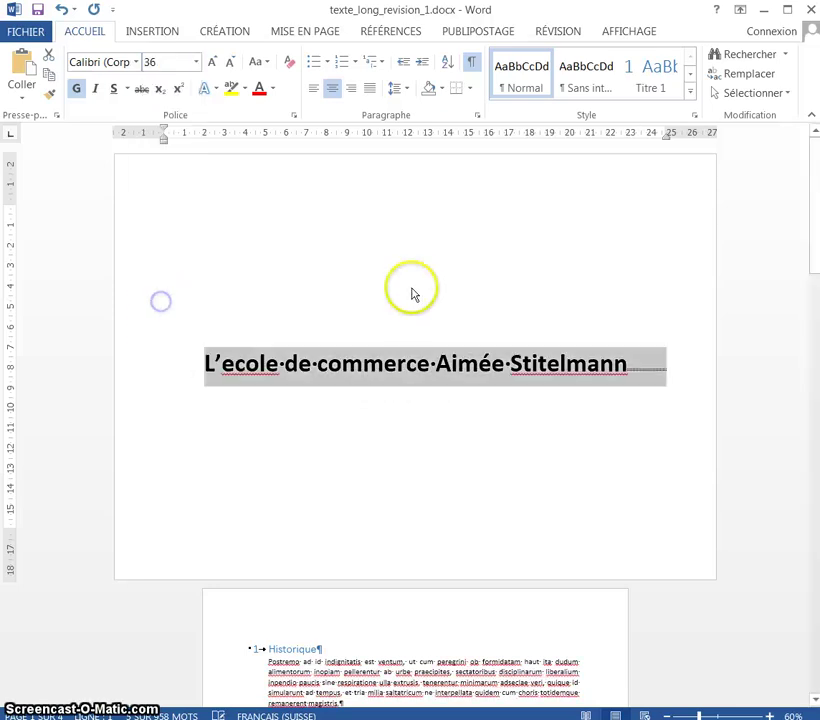
{"action": "left_click", "coordinate": [436, 313]}
Fill in the header on the Historique page with ECAS at the left and Historique tabbed to the right margin.
{"action": "scroll", "coordinate": [464, 363], "scroll_direction": "down", "scroll_amount": 2}
{"action": "scroll", "coordinate": [464, 363], "scroll_direction": "down", "scroll_amount": 5}
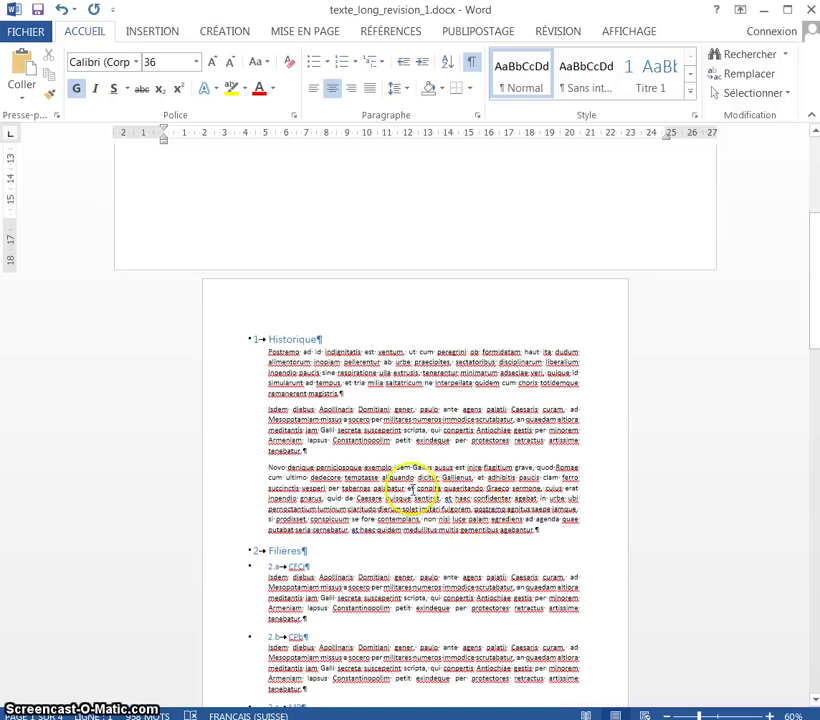
{"action": "scroll", "coordinate": [337, 410], "scroll_direction": "down", "scroll_amount": 1}
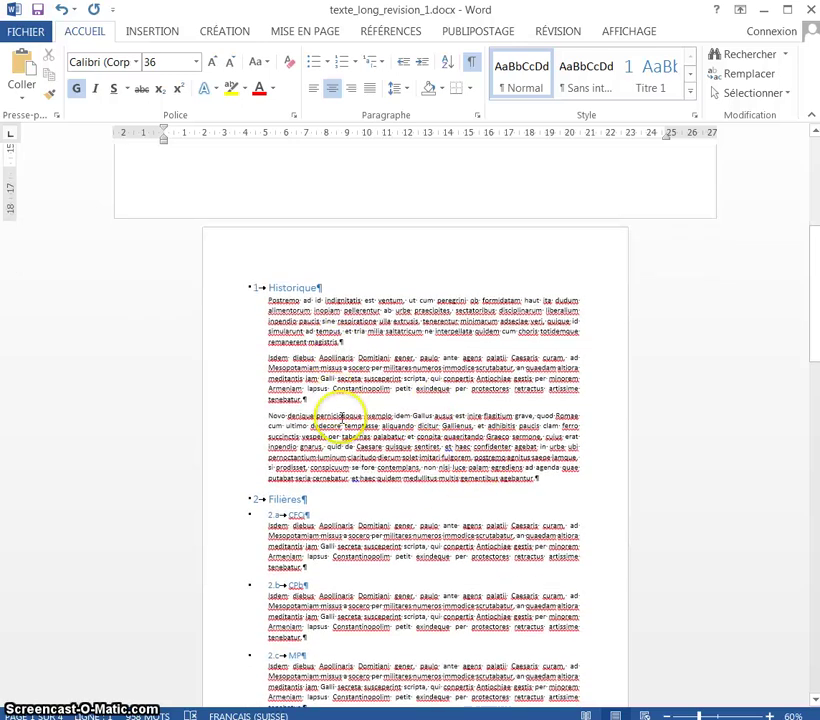
{"action": "scroll", "coordinate": [338, 398], "scroll_direction": "down", "scroll_amount": 2}
{"action": "left_click", "coordinate": [320, 207]}
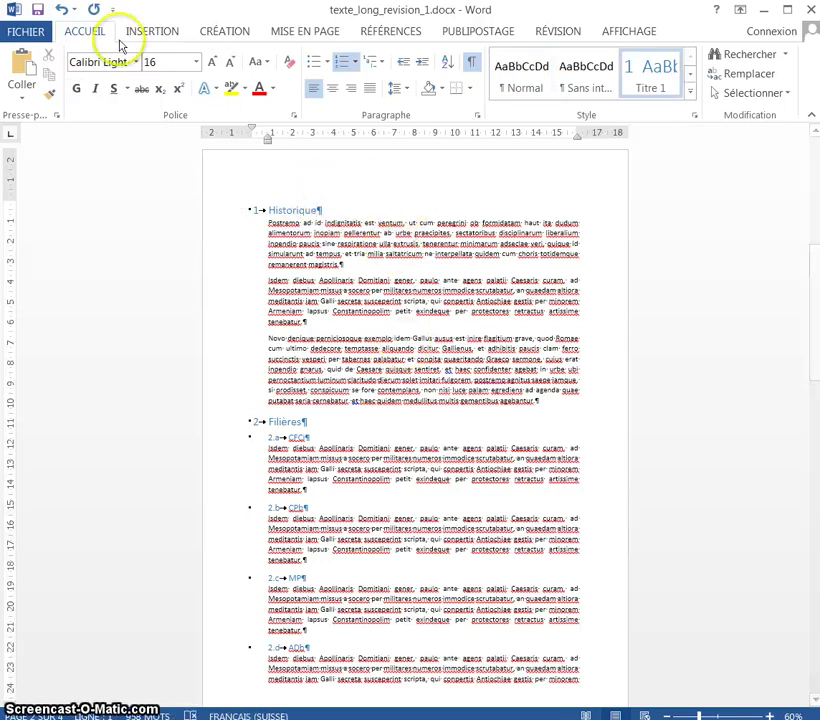
{"action": "left_click", "coordinate": [165, 33]}
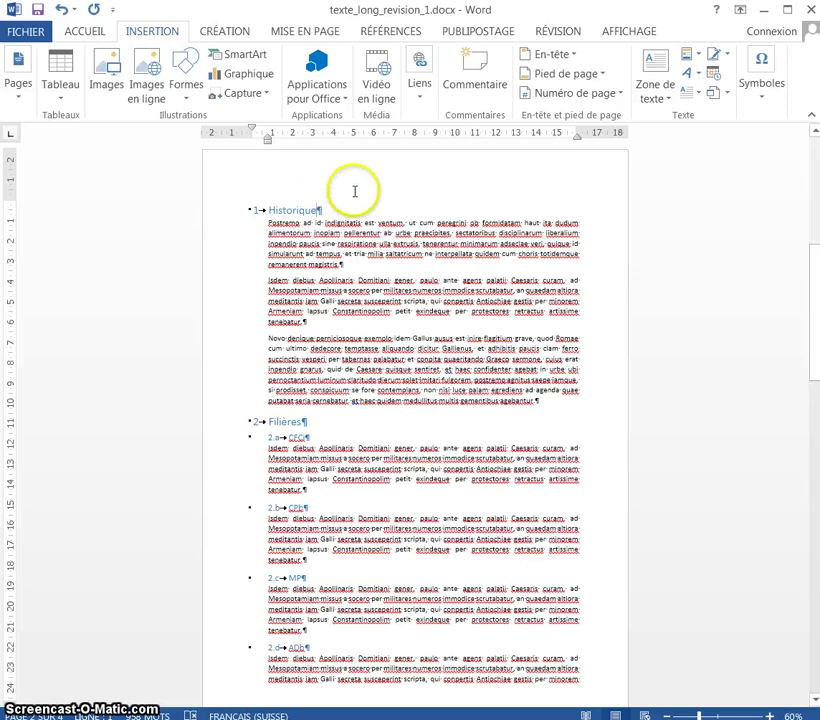
{"action": "double_click", "coordinate": [276, 171]}
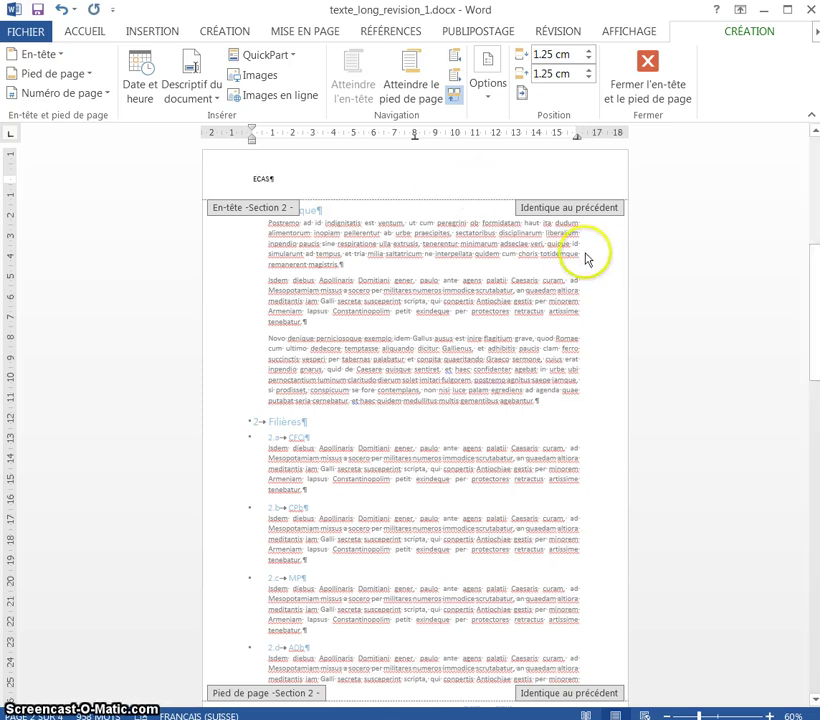
{"action": "key", "text": "Tab"}
{"action": "key", "text": "Tab"}
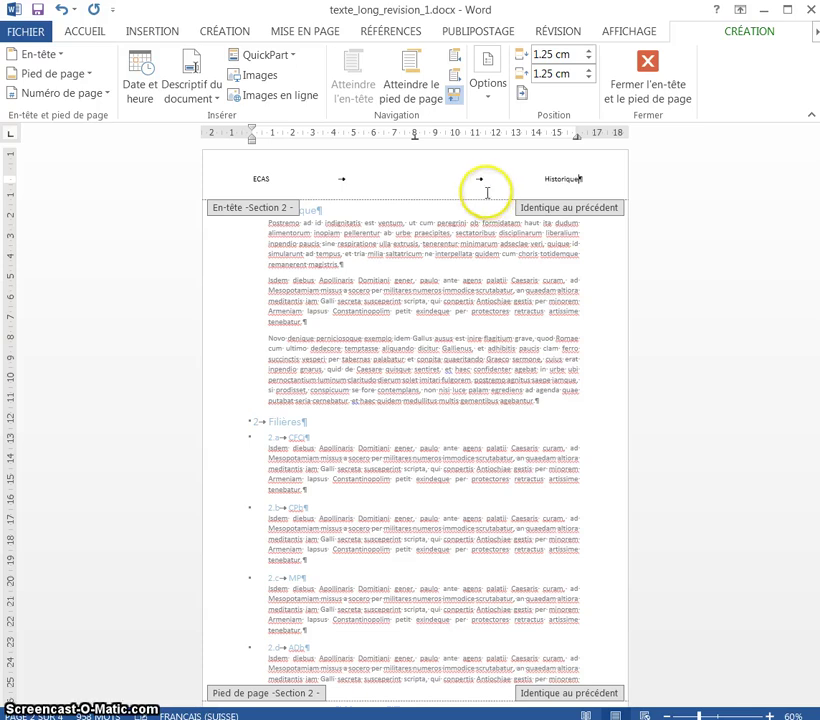
{"action": "double_click", "coordinate": [595, 262]}
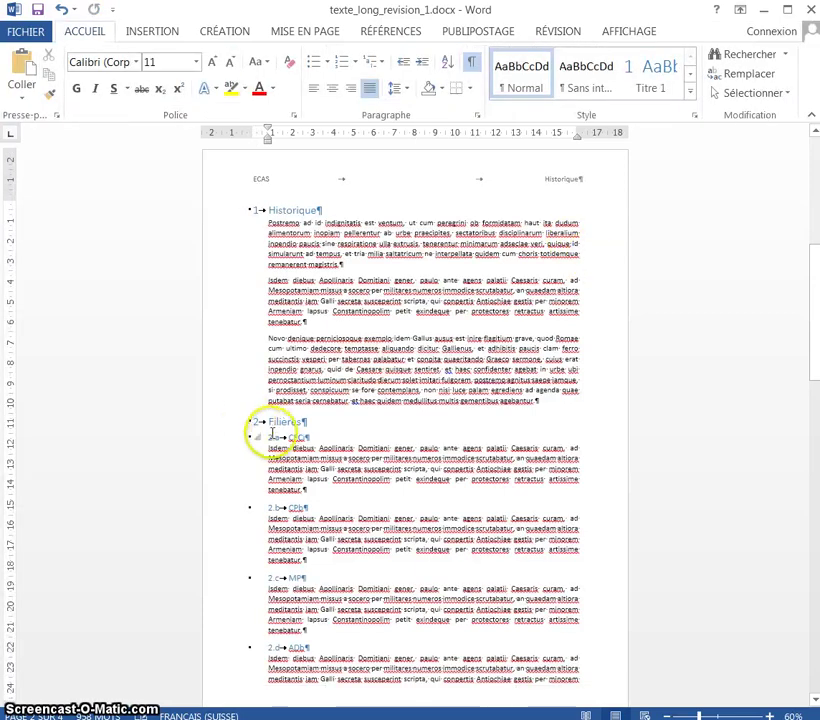
{"action": "type", "text": "s"}
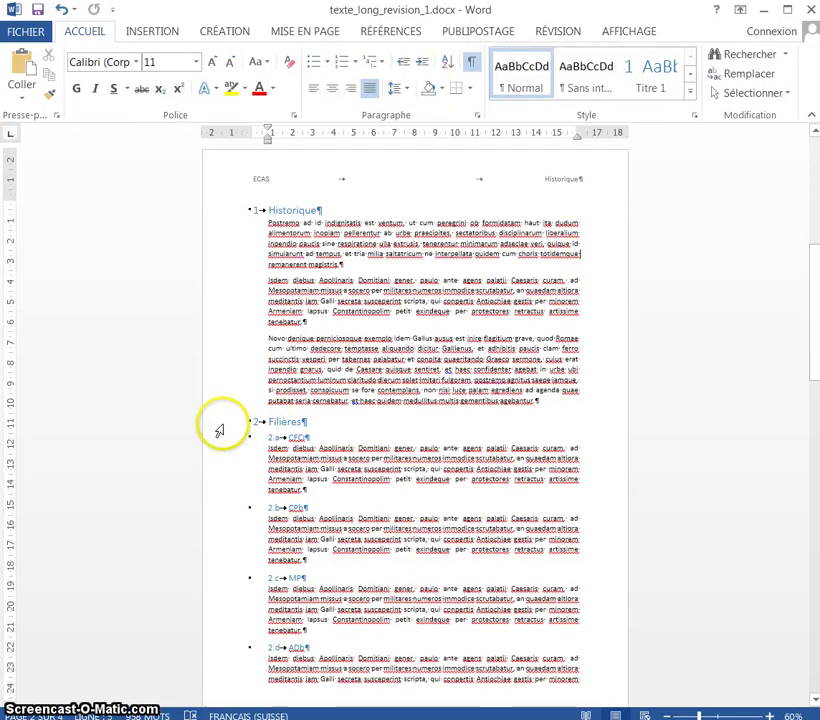
{"action": "left_click", "coordinate": [221, 426]}
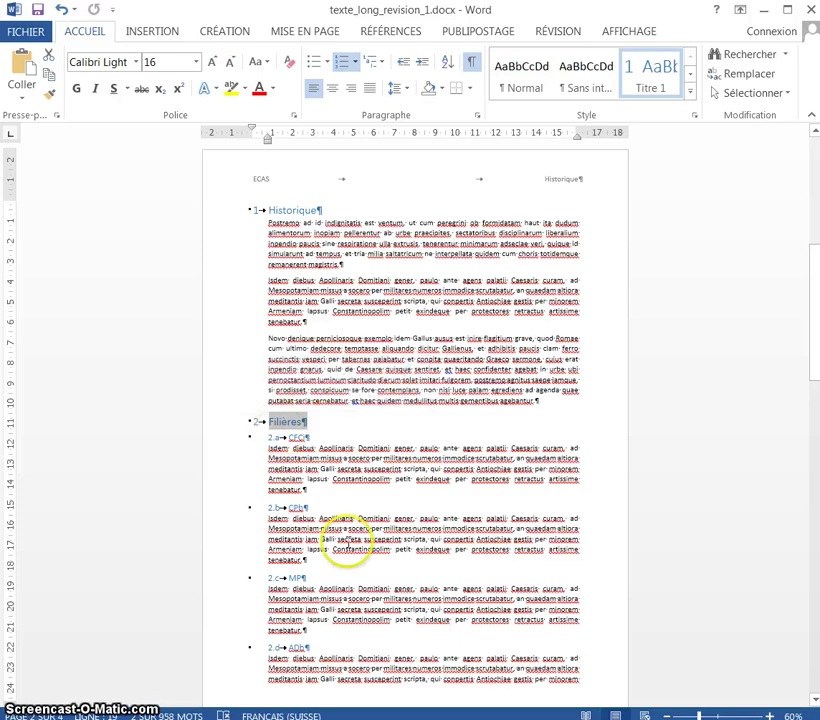
{"action": "scroll", "coordinate": [406, 448], "scroll_direction": "down", "scroll_amount": 7}
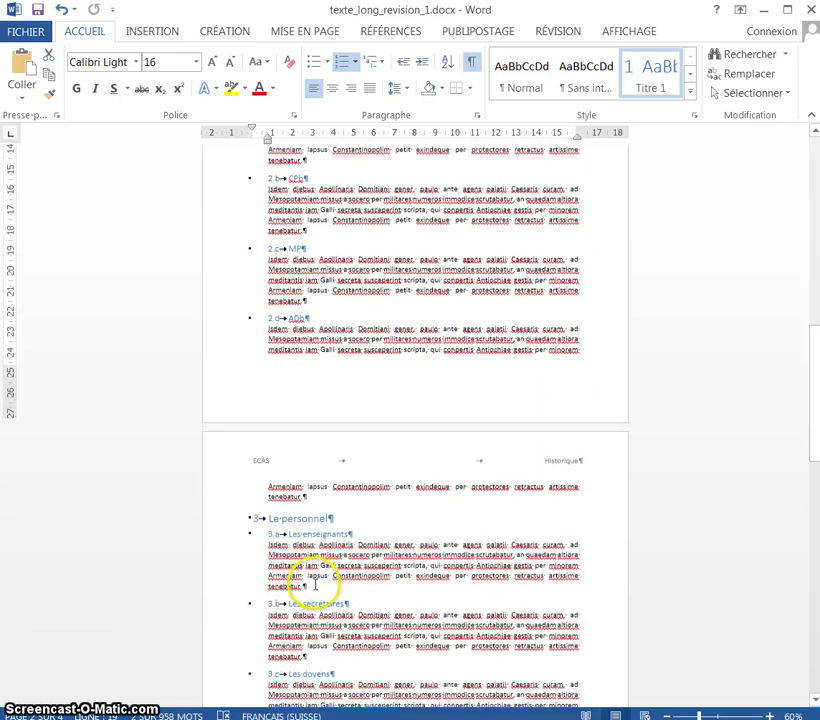
{"action": "scroll", "coordinate": [326, 463], "scroll_direction": "up", "scroll_amount": 3}
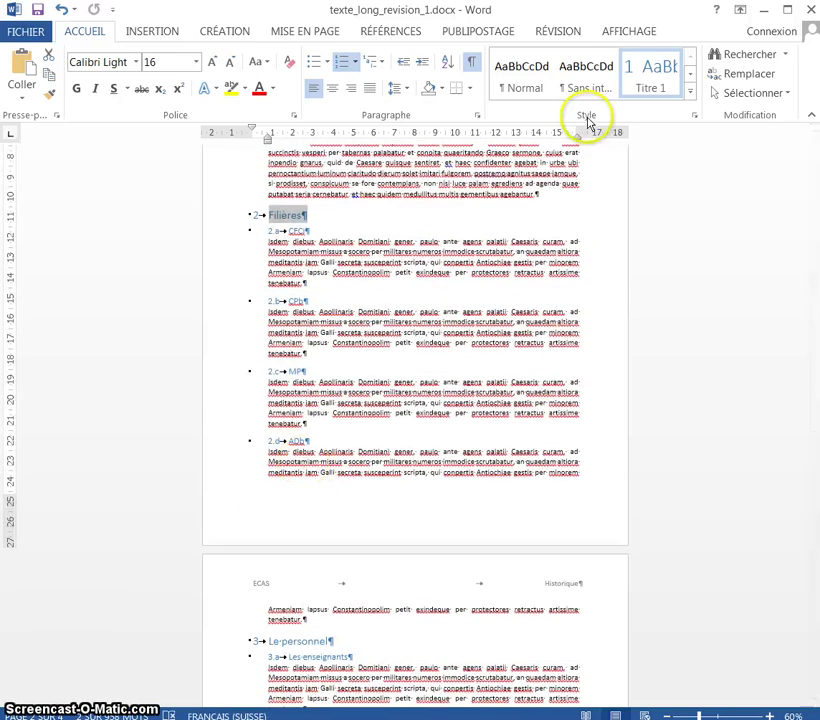
{"action": "right_click", "coordinate": [643, 78]}
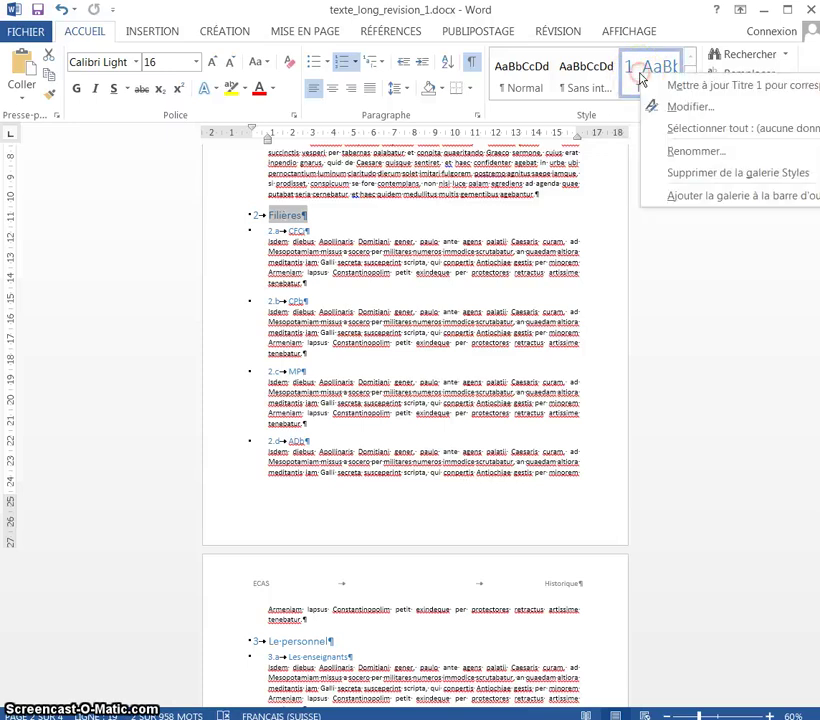
{"action": "left_click", "coordinate": [683, 113]}
{"action": "left_click", "coordinate": [150, 580]}
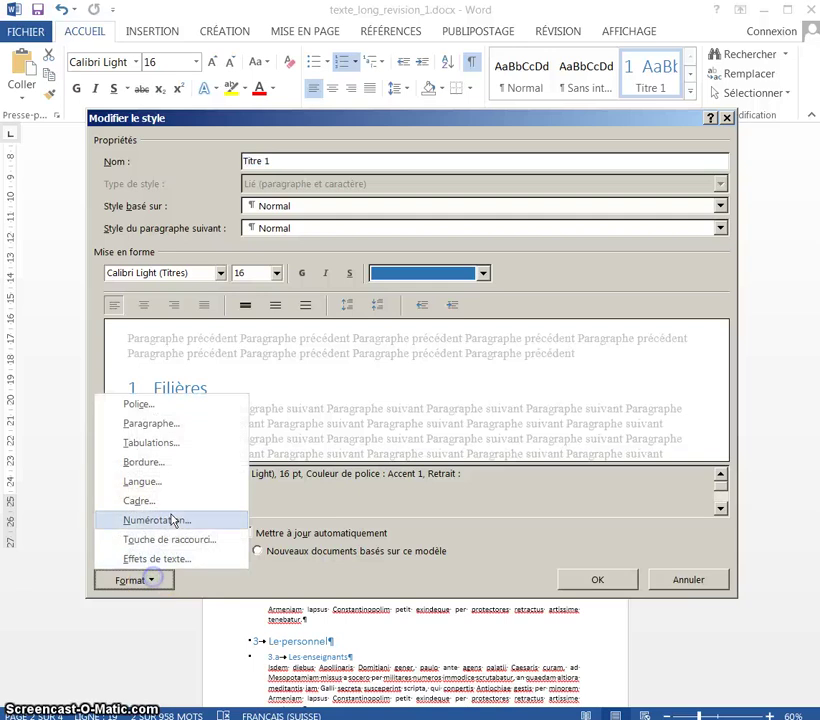
{"action": "left_click", "coordinate": [172, 421]}
{"action": "left_click", "coordinate": [158, 134]}
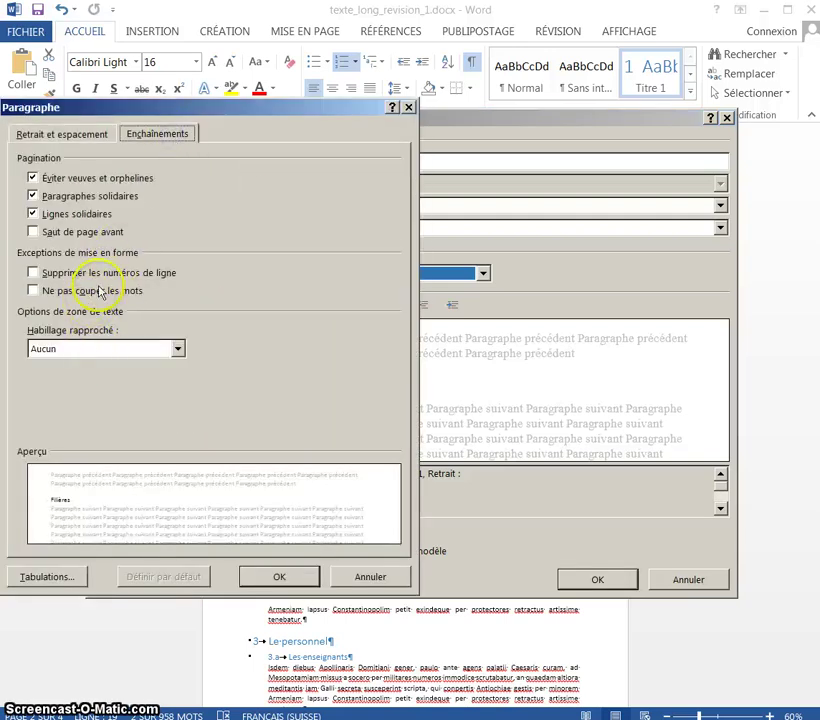
{"action": "left_click", "coordinate": [112, 234]}
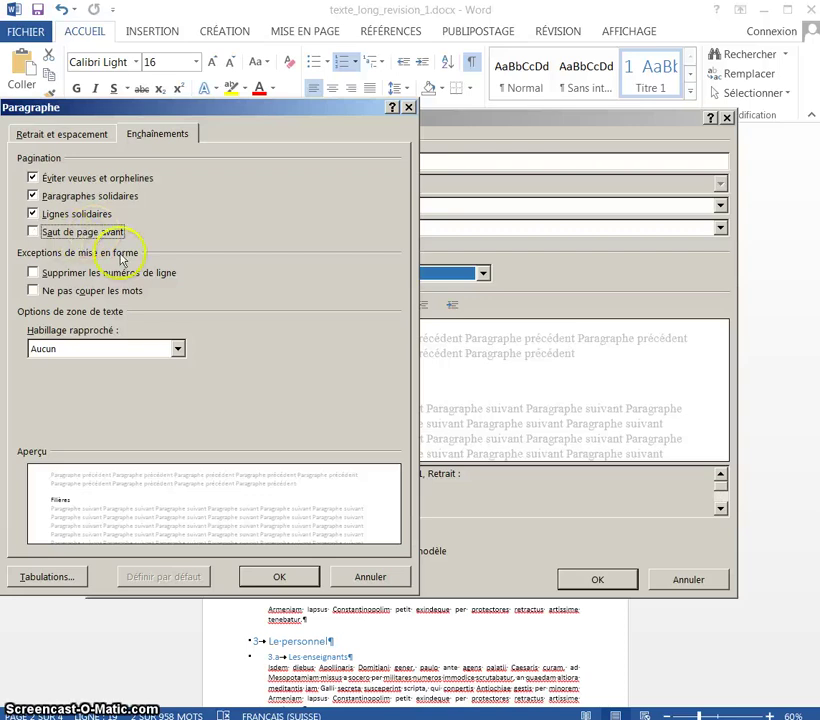
{"action": "left_click", "coordinate": [368, 578]}
{"action": "left_click", "coordinate": [700, 580]}
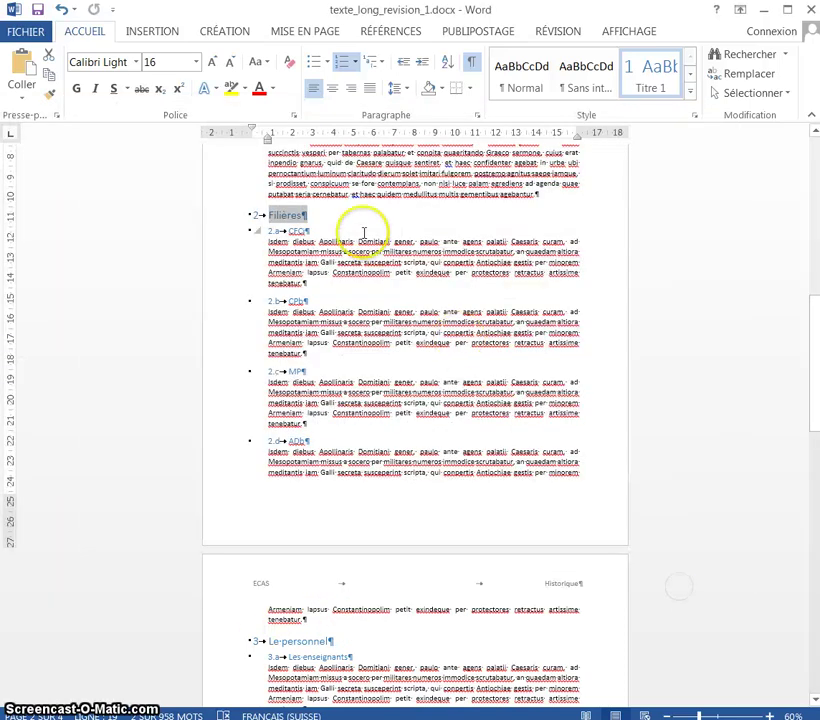
Insert a next-page section break at the end of the Historique text and delete the empty paragraph before the Filières heading.
{"action": "scroll", "coordinate": [434, 372], "scroll_direction": "up", "scroll_amount": 3}
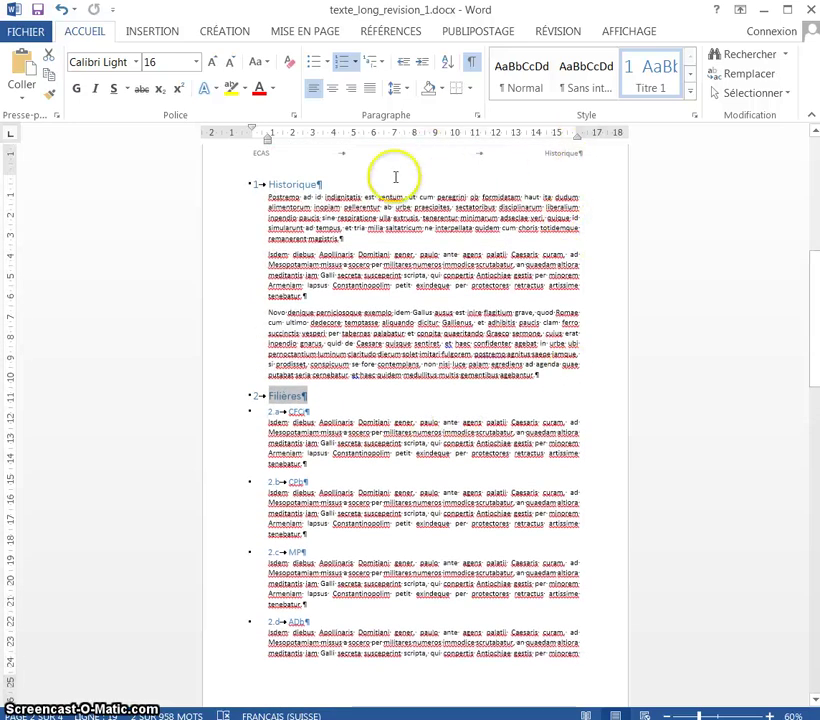
{"action": "left_click", "coordinate": [561, 379]}
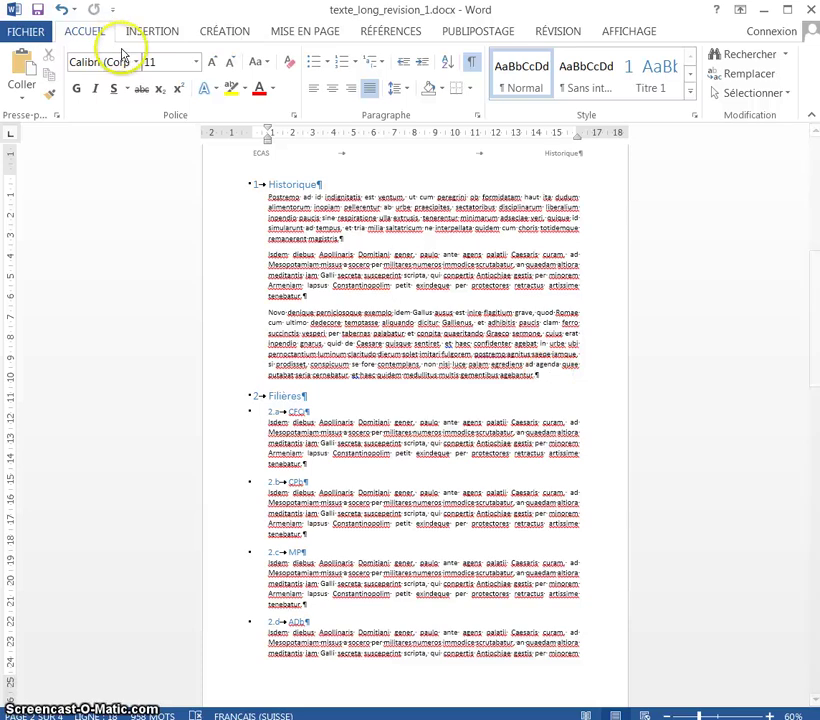
{"action": "left_click", "coordinate": [299, 34]}
{"action": "left_click", "coordinate": [170, 54]}
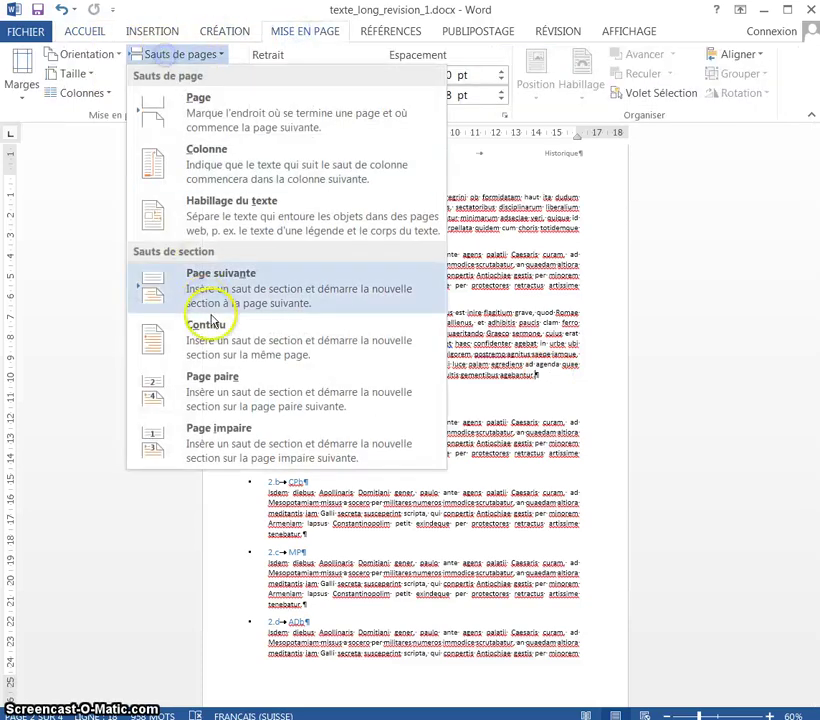
{"action": "left_click", "coordinate": [220, 289]}
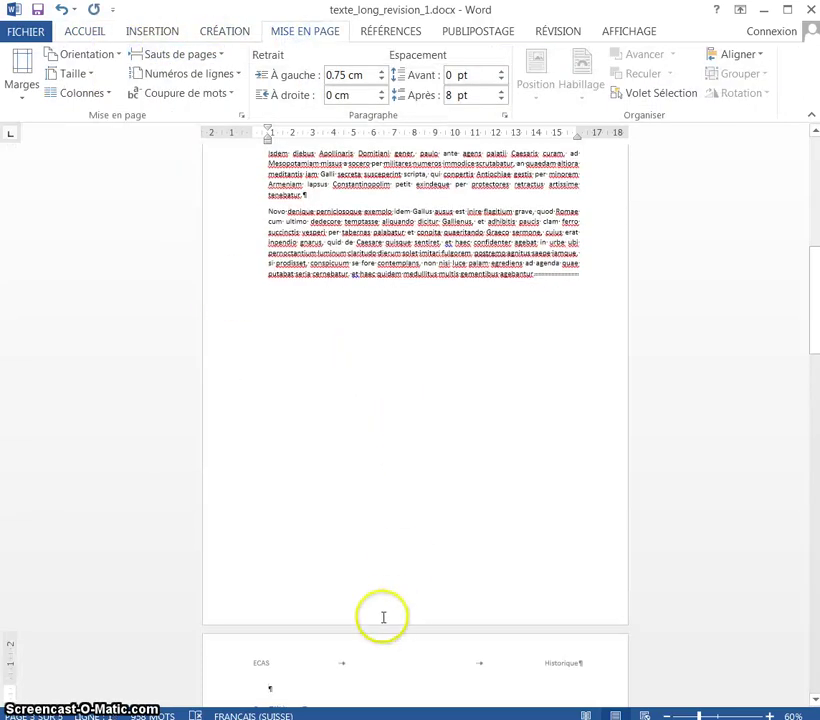
{"action": "key", "text": "Delete"}
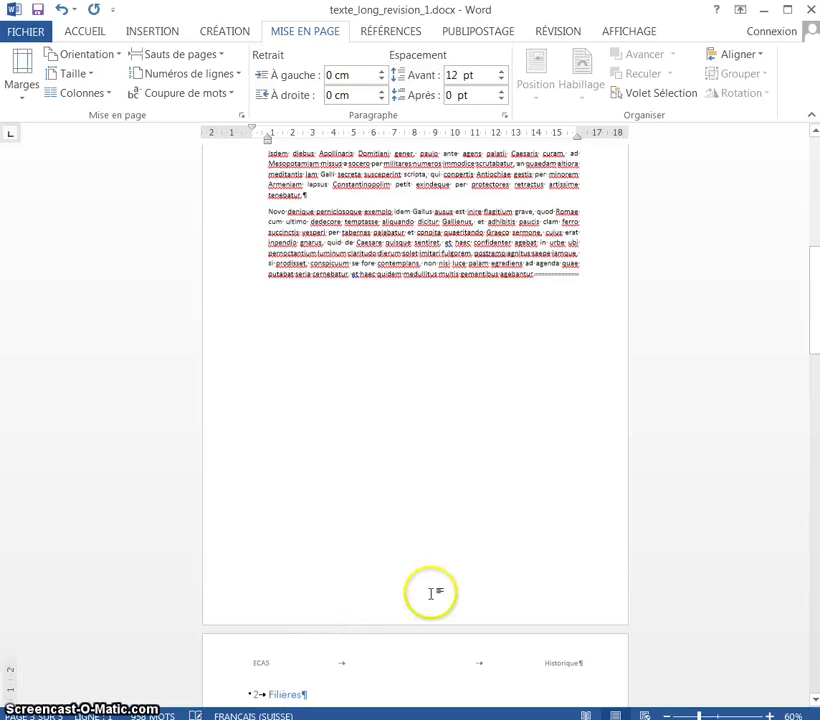
{"action": "scroll", "coordinate": [430, 590], "scroll_direction": "up", "scroll_amount": 5}
{"action": "scroll", "coordinate": [428, 588], "scroll_direction": "down", "scroll_amount": 4}
{"action": "scroll", "coordinate": [321, 692], "scroll_direction": "down", "scroll_amount": 1}
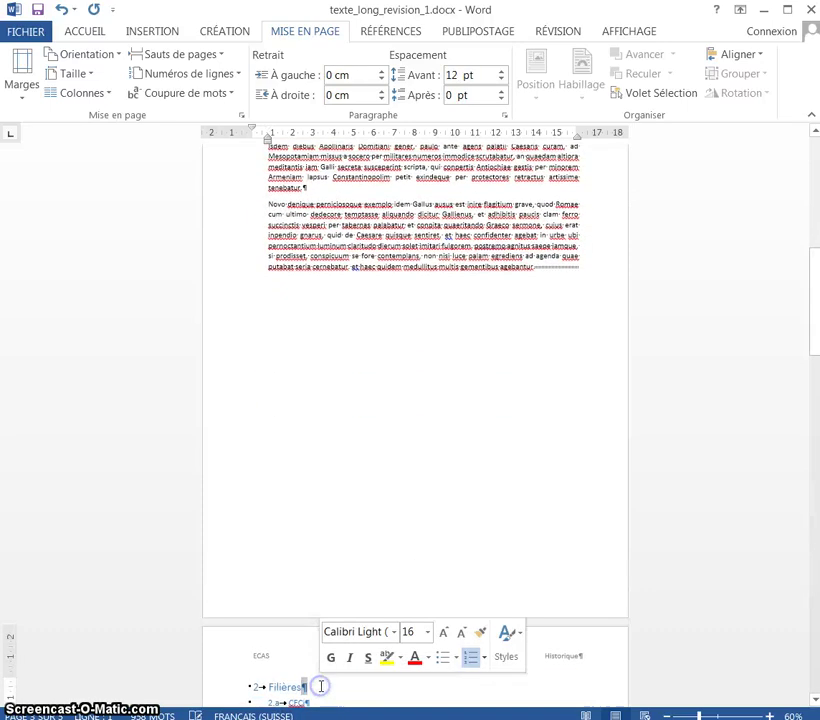
Unlink the Section 3 header from the previous section and replace Historique with Filières in it.
{"action": "double_click", "coordinate": [287, 657]}
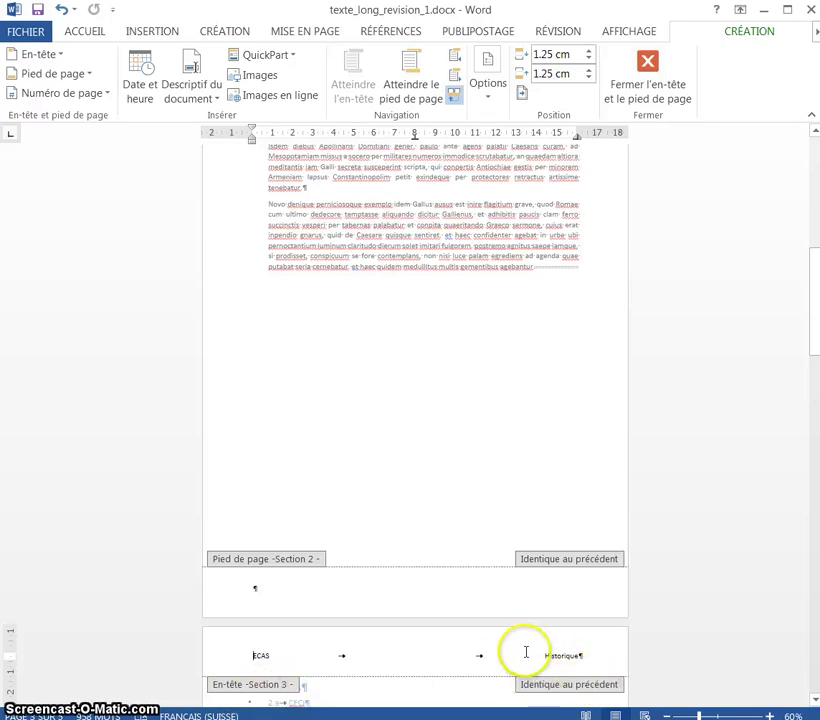
{"action": "left_click", "coordinate": [456, 103]}
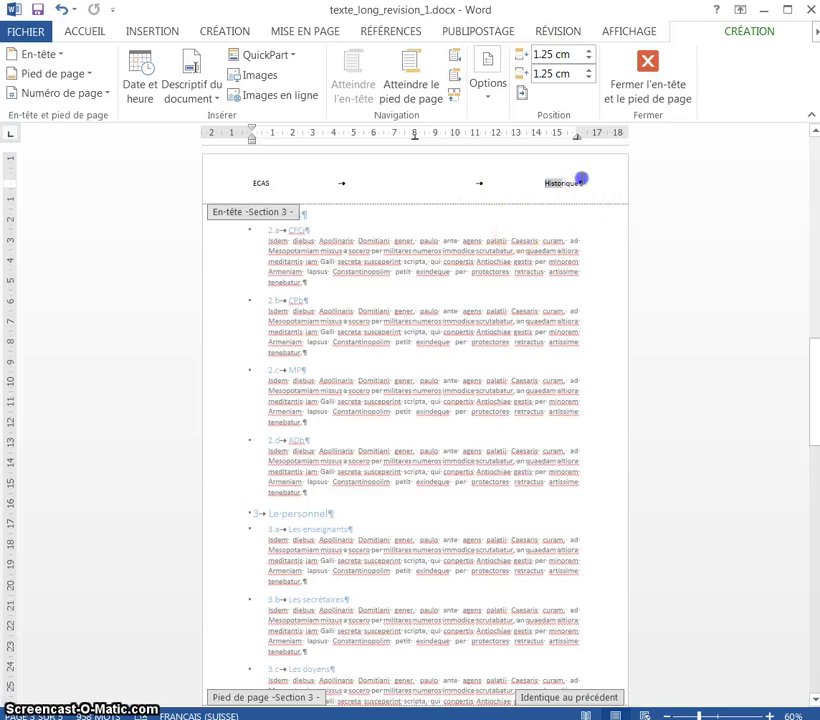
{"action": "double_click", "coordinate": [579, 182]}
{"action": "key", "text": "BackSpace"}
{"action": "type", "text": "Filière"}
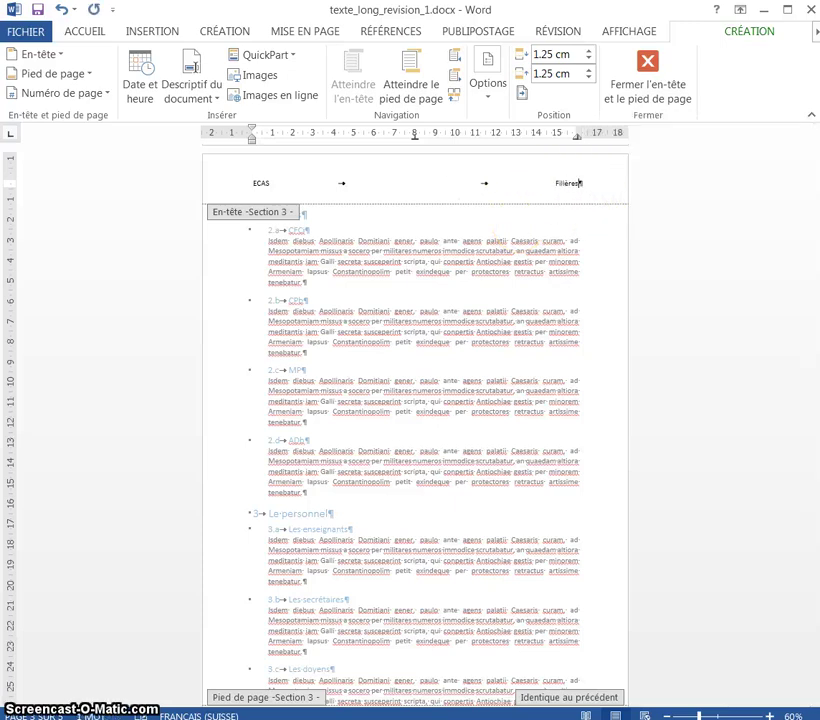
{"action": "double_click", "coordinate": [517, 222]}
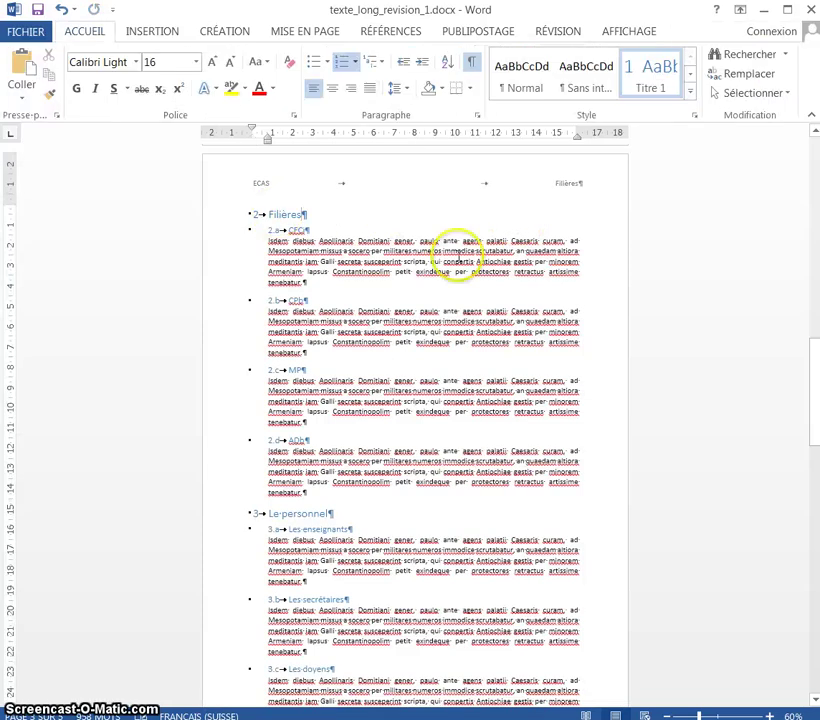
Insert a next-page section break after the ADb paragraph, before the Le personnel heading.
{"action": "scroll", "coordinate": [458, 258], "scroll_direction": "up", "scroll_amount": 10}
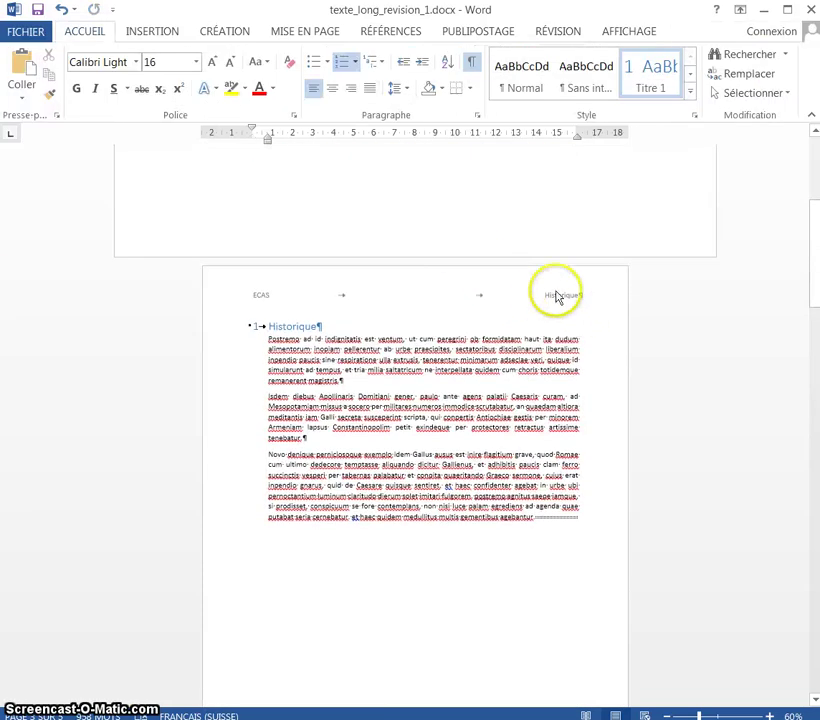
{"action": "scroll", "coordinate": [530, 310], "scroll_direction": "down", "scroll_amount": 1}
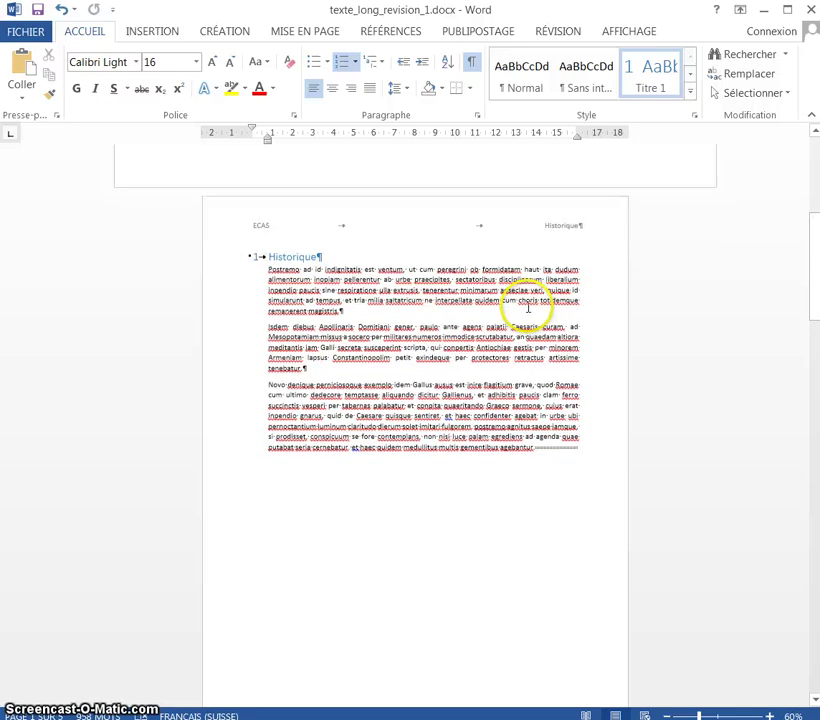
{"action": "scroll", "coordinate": [528, 308], "scroll_direction": "down", "scroll_amount": 11}
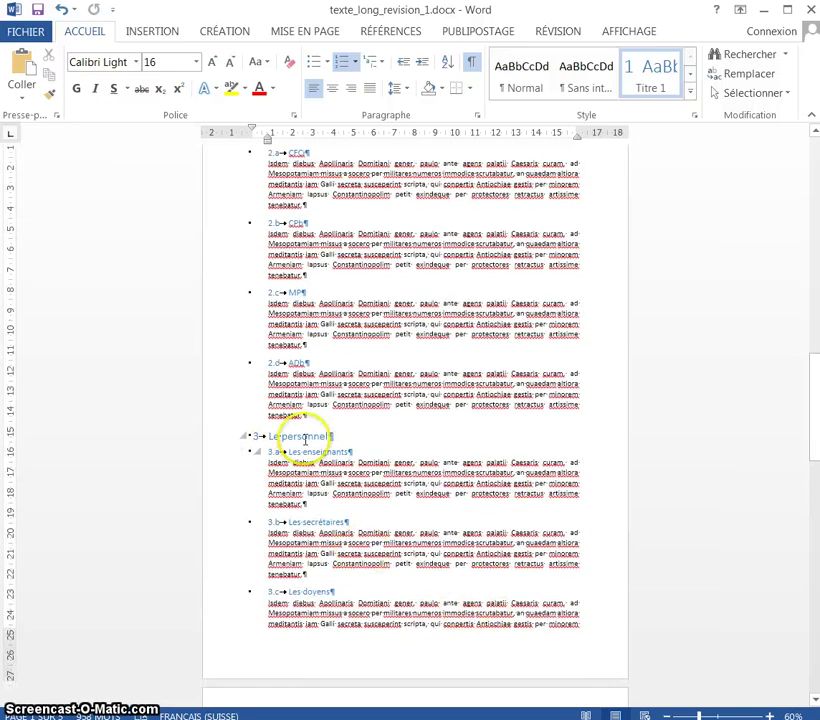
{"action": "left_click", "coordinate": [321, 418]}
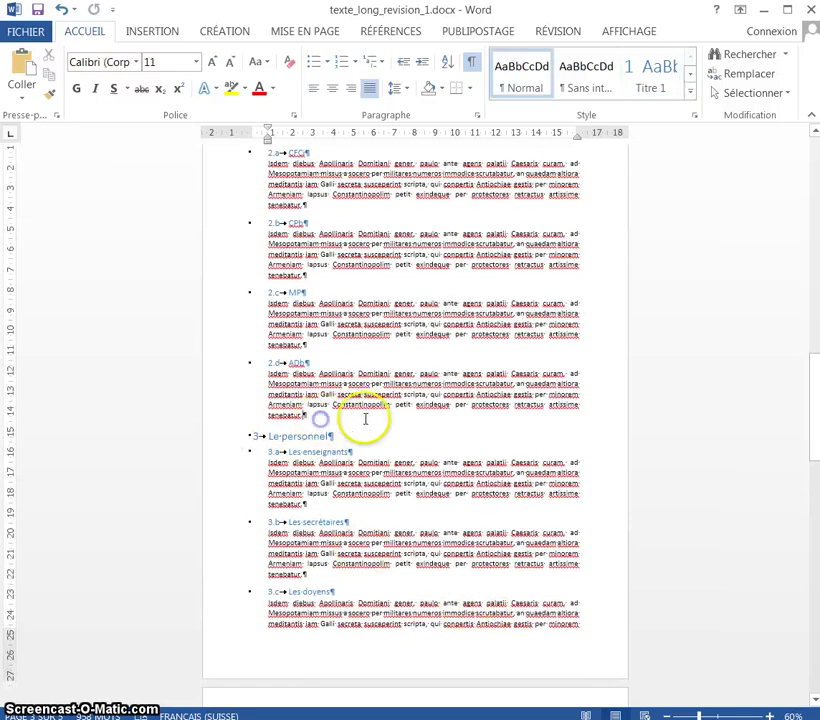
{"action": "left_click", "coordinate": [307, 32]}
{"action": "left_click", "coordinate": [205, 56]}
{"action": "left_click", "coordinate": [212, 311]}
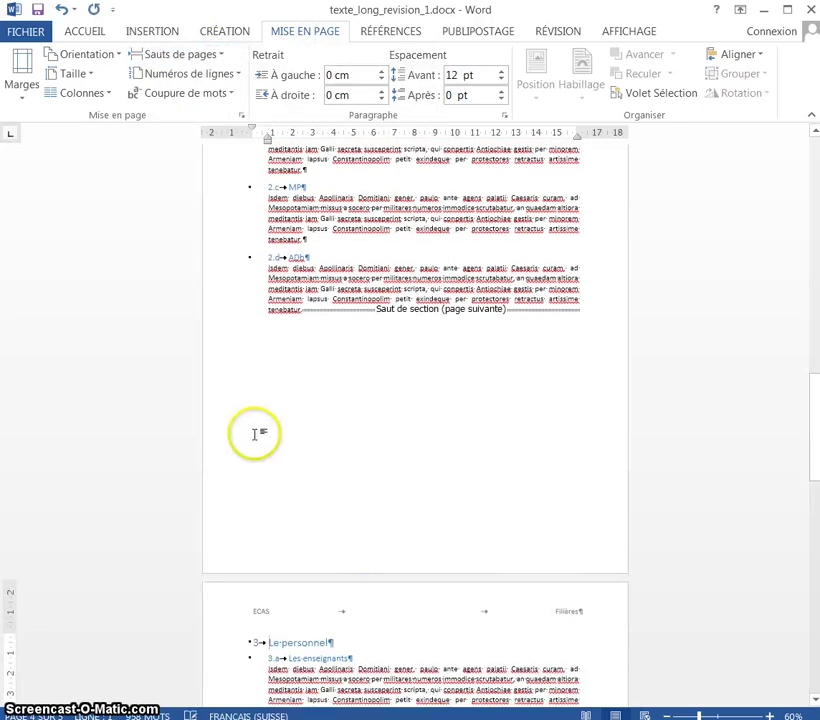
Unlink the Section 4 header from the previous section and replace Filières with Personnel in it.
{"action": "double_click", "coordinate": [563, 616]}
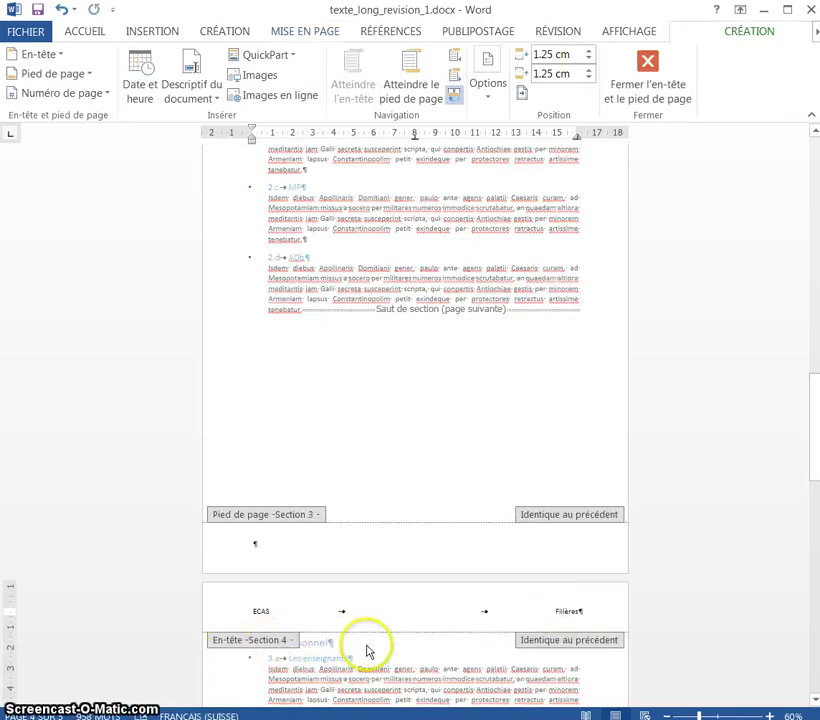
{"action": "left_click", "coordinate": [587, 178]}
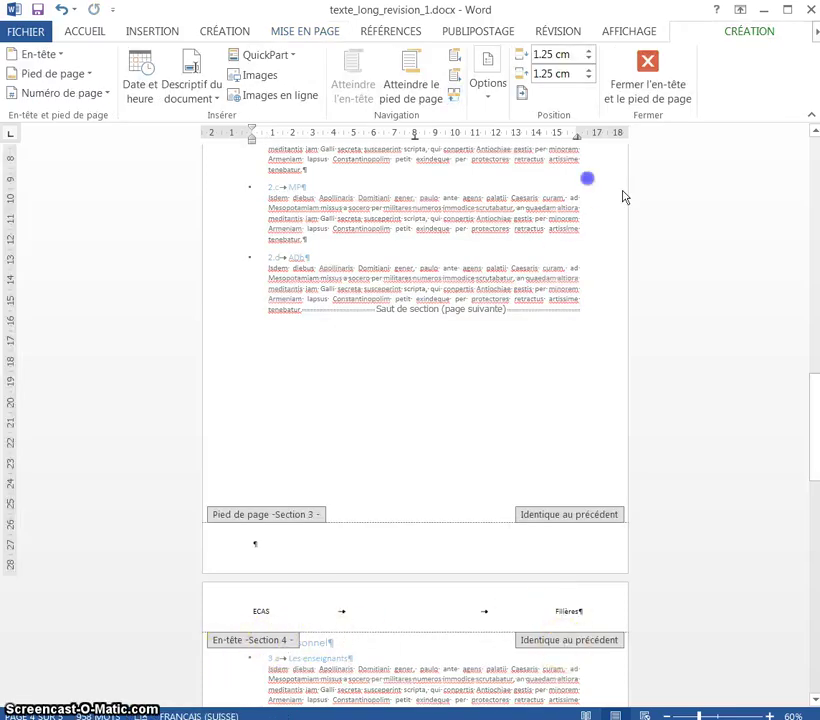
{"action": "left_click", "coordinate": [455, 95]}
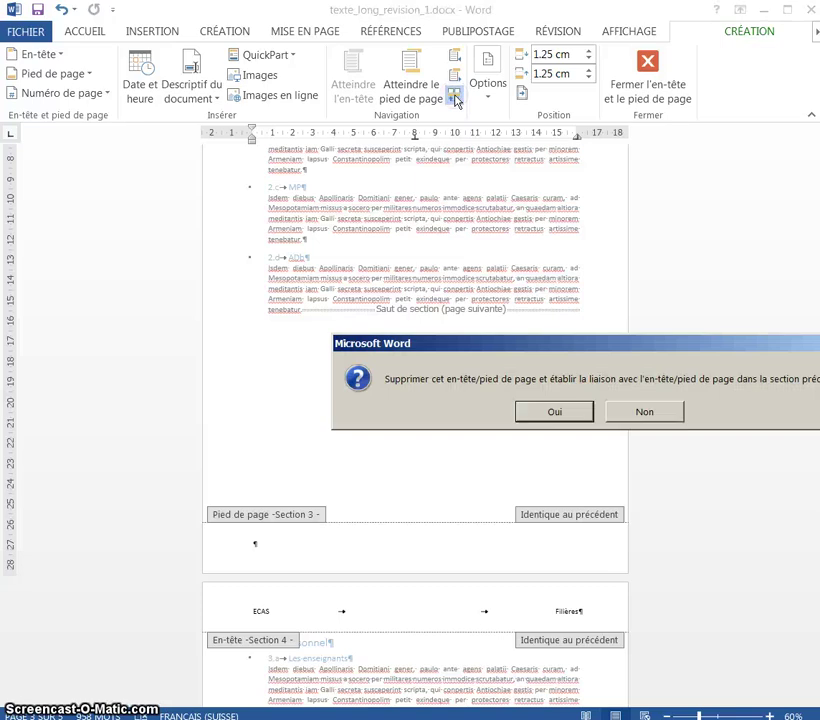
{"action": "left_click", "coordinate": [645, 412]}
{"action": "left_click", "coordinate": [520, 610]}
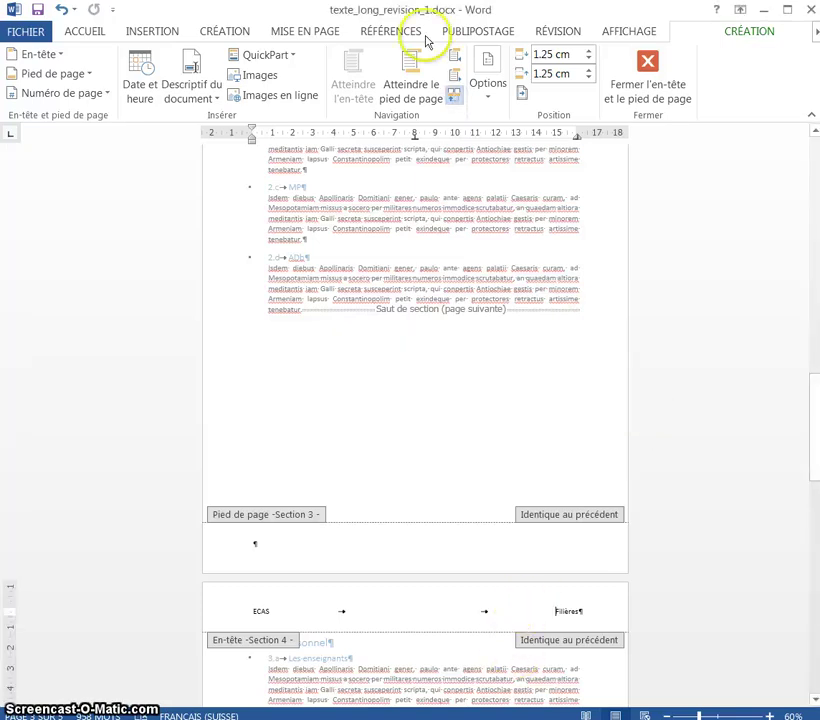
{"action": "left_click", "coordinate": [458, 83]}
{"action": "scroll", "coordinate": [540, 400], "scroll_direction": "up", "scroll_amount": 2}
{"action": "left_click", "coordinate": [576, 258]}
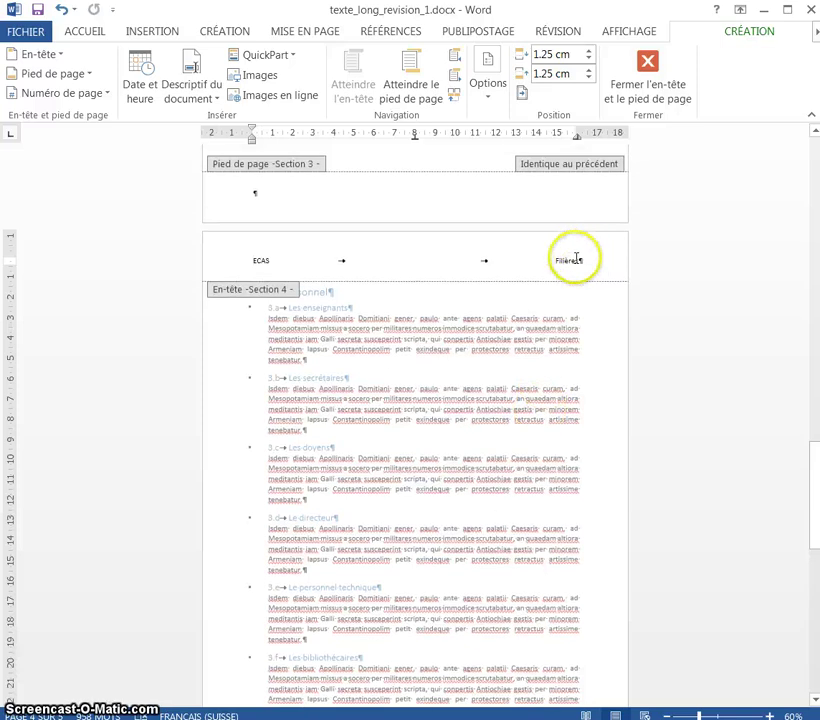
{"action": "double_click", "coordinate": [576, 258]}
{"action": "type", "text": "Personne"}
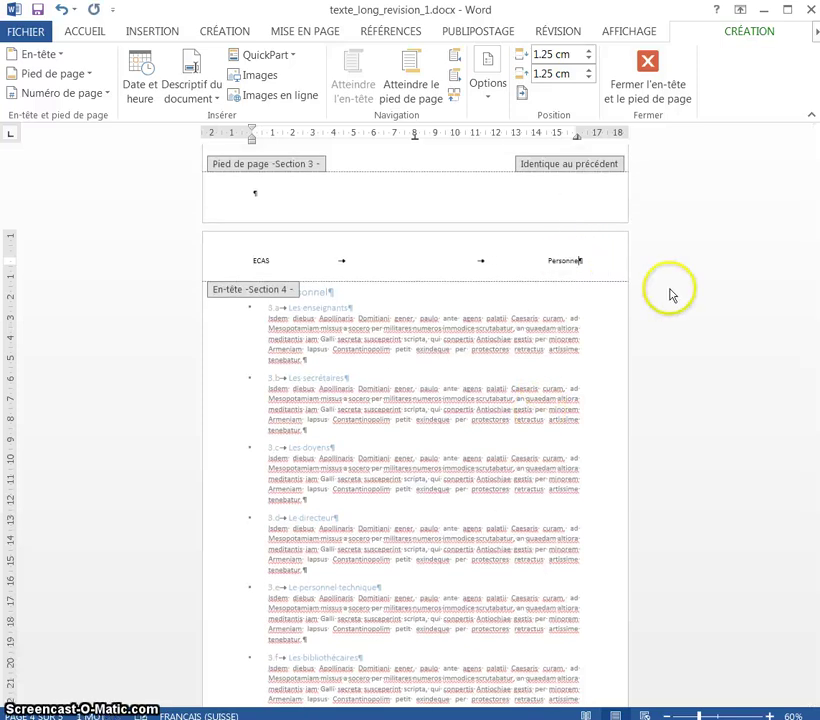
Insert a next-page section break after the Les bibliothécaires paragraph, before the Les étudiants heading.
{"action": "scroll", "coordinate": [498, 333], "scroll_direction": "up", "scroll_amount": 15}
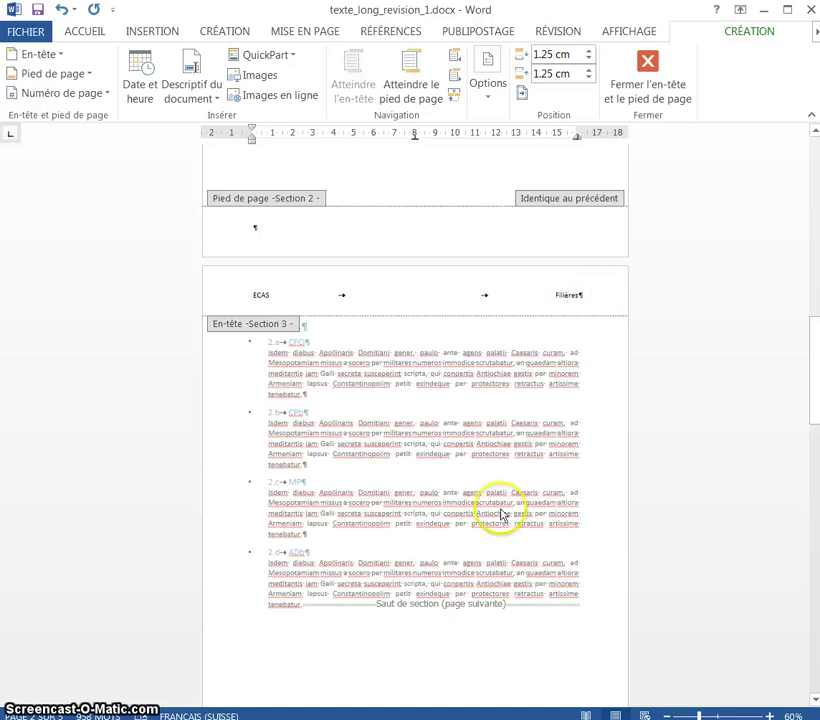
{"action": "scroll", "coordinate": [527, 550], "scroll_direction": "down", "scroll_amount": 15}
{"action": "scroll", "coordinate": [530, 570], "scroll_direction": "down", "scroll_amount": 10}
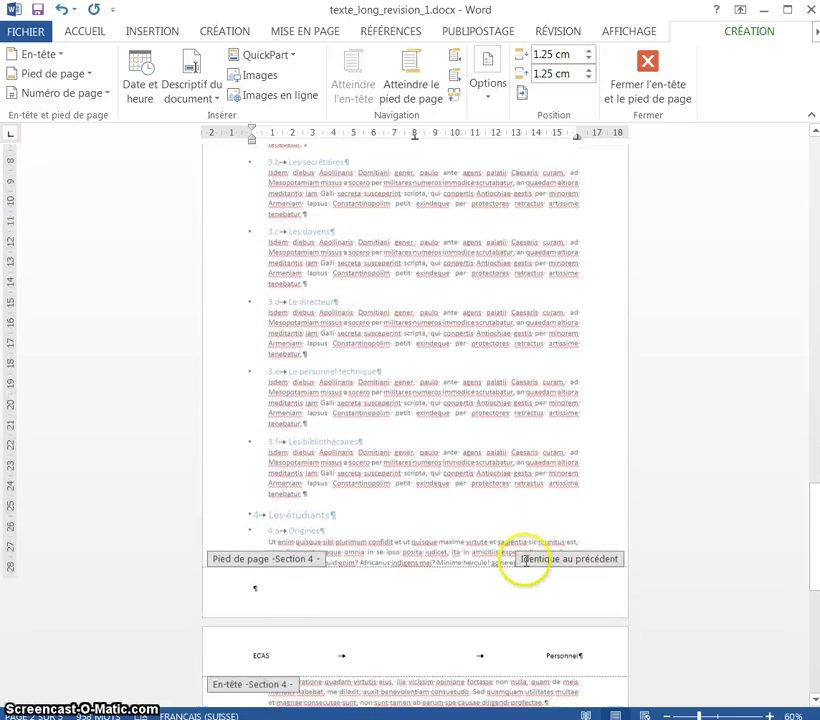
{"action": "double_click", "coordinate": [342, 370]}
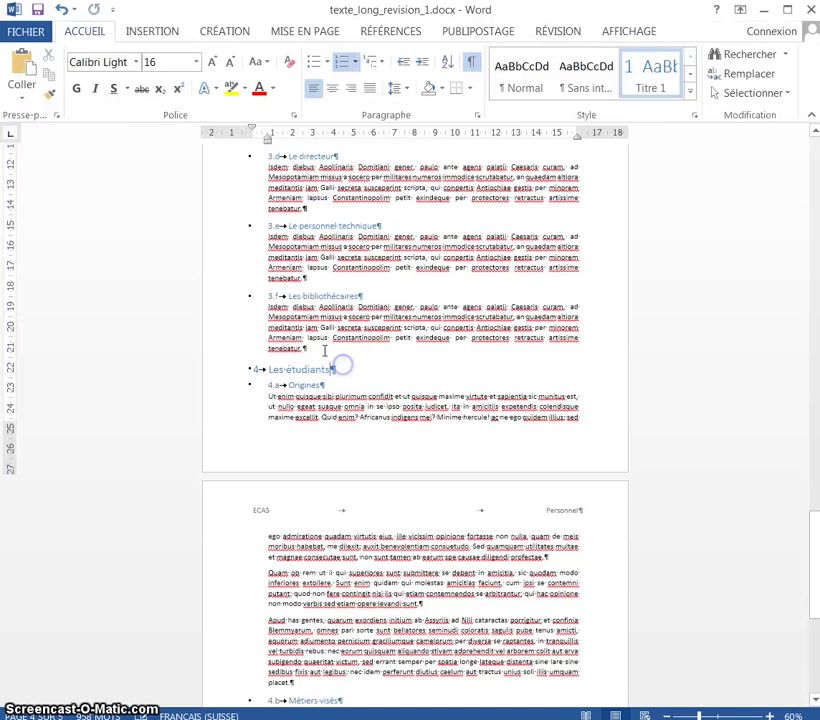
{"action": "left_click", "coordinate": [315, 30]}
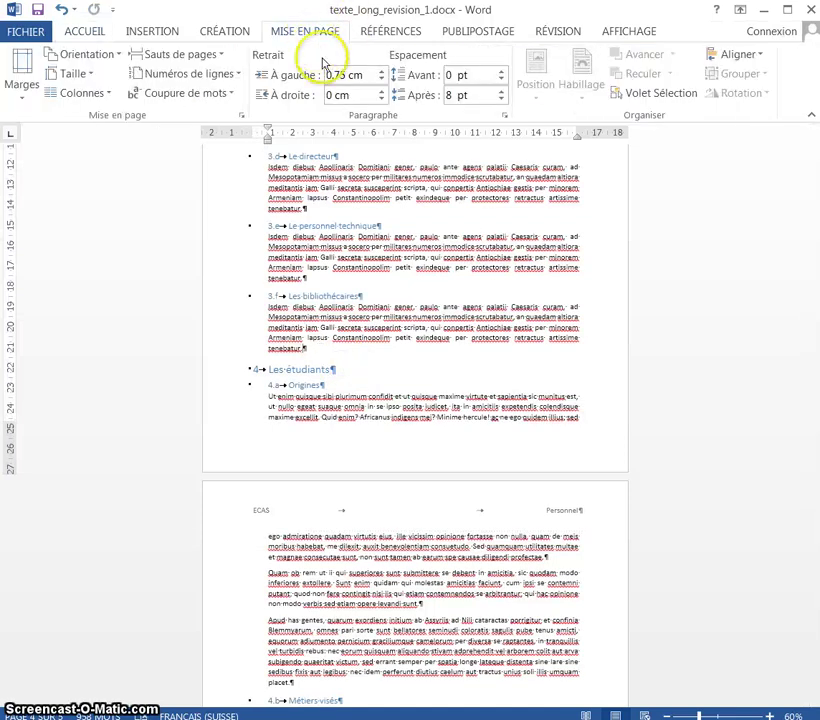
{"action": "left_click", "coordinate": [178, 54]}
{"action": "left_click", "coordinate": [233, 279]}
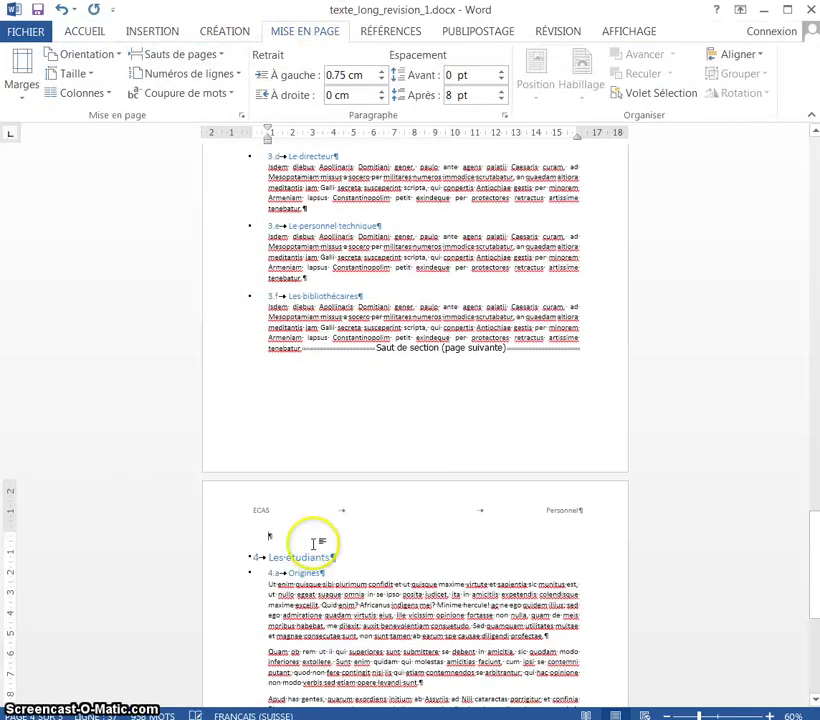
Delete the empty paragraph above Les étudiants and unlink the Section 5 header, replacing Personnel with Etudiants in it.
{"action": "key", "text": "Delete"}
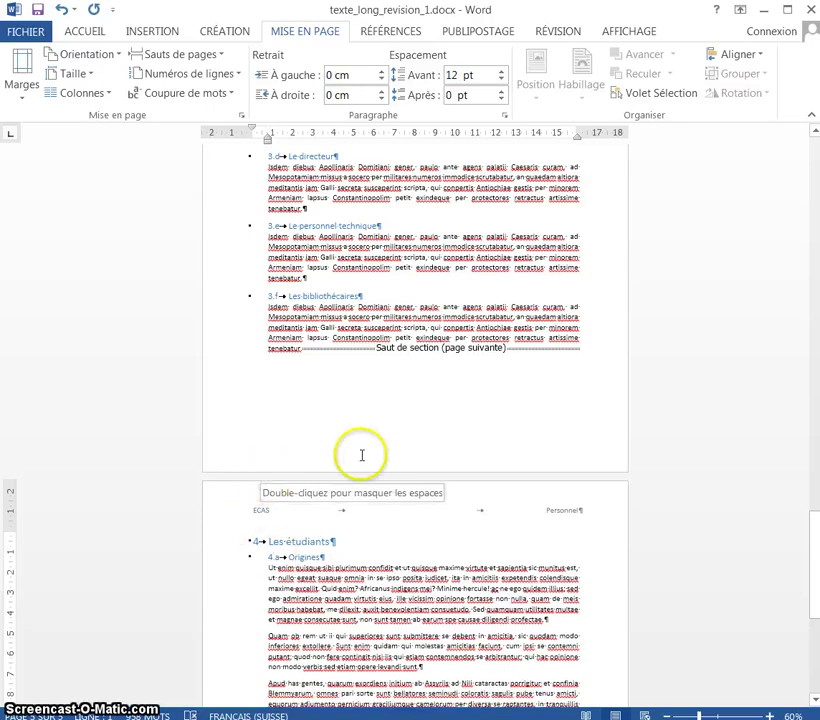
{"action": "double_click", "coordinate": [319, 513]}
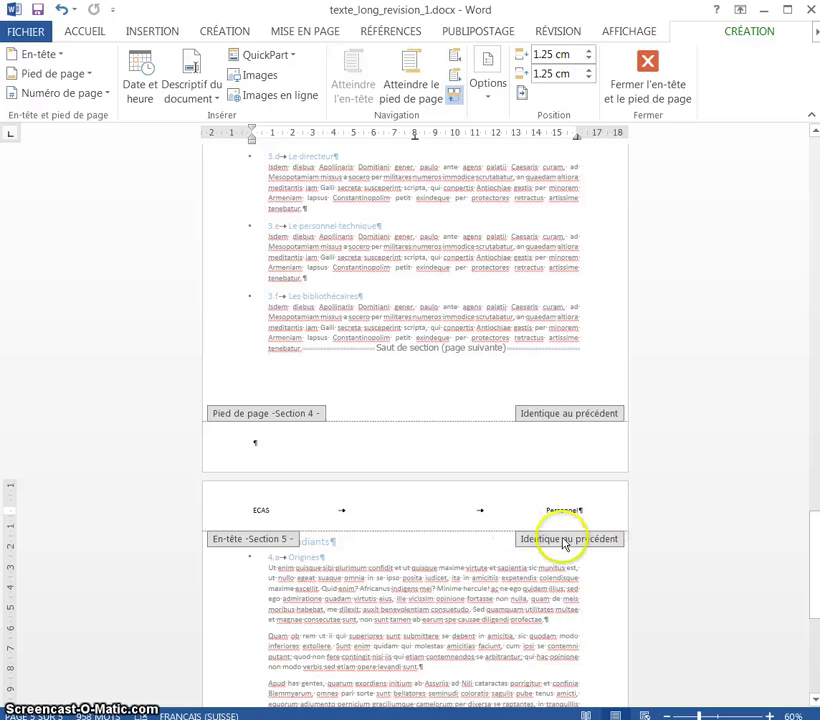
{"action": "left_click", "coordinate": [455, 80]}
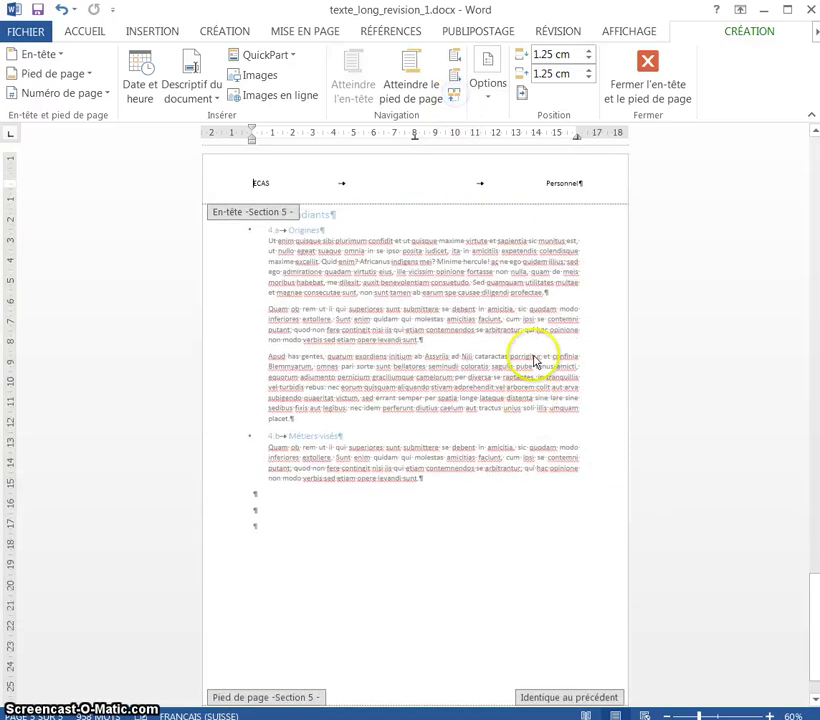
{"action": "double_click", "coordinate": [565, 183]}
{"action": "key", "text": "Delete"}
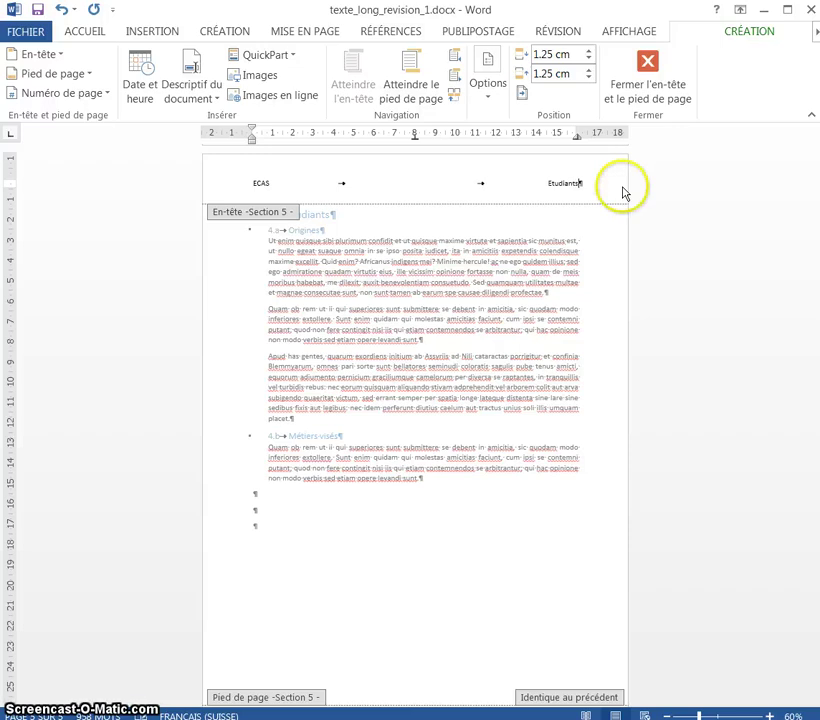
{"action": "double_click", "coordinate": [573, 368]}
Review the layout, section break and header on the Les étudiants page and the page before it.
{"action": "scroll", "coordinate": [520, 318], "scroll_direction": "up", "scroll_amount": 3}
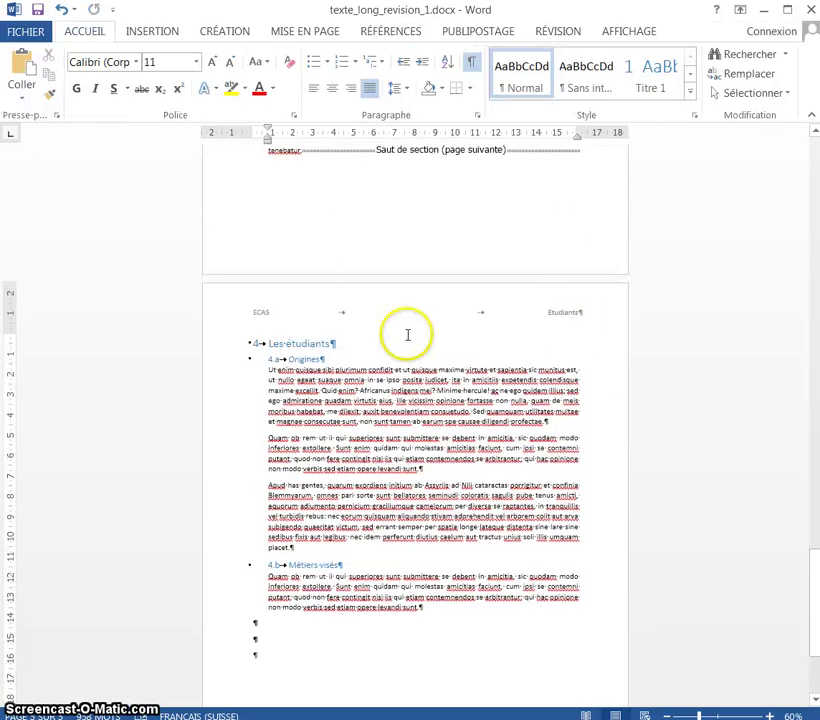
{"action": "scroll", "coordinate": [454, 329], "scroll_direction": "up", "scroll_amount": 6}
{"action": "scroll", "coordinate": [481, 307], "scroll_direction": "down", "scroll_amount": 10}
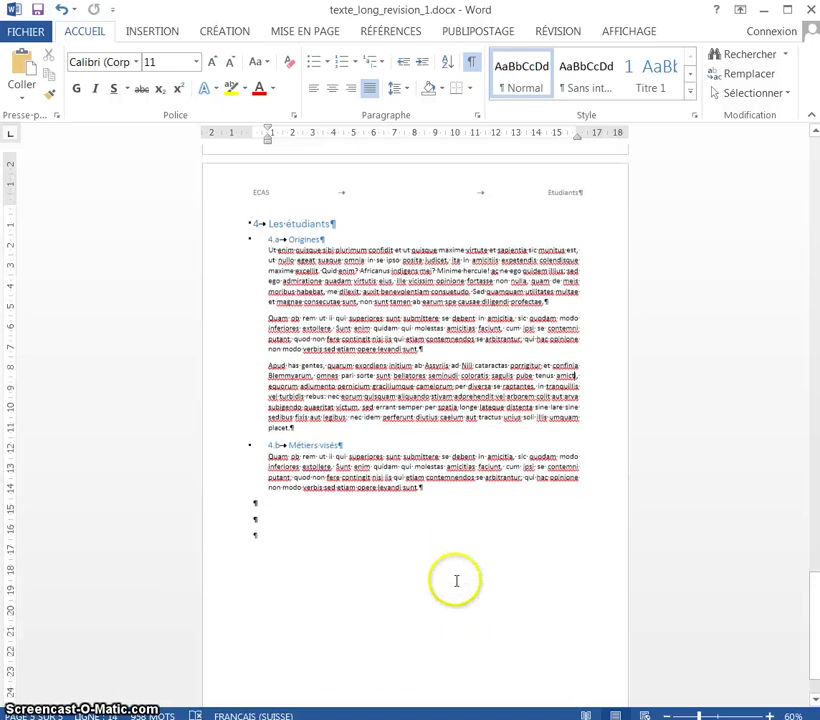
{"action": "scroll", "coordinate": [456, 580], "scroll_direction": "down", "scroll_amount": 2}
{"action": "scroll", "coordinate": [456, 571], "scroll_direction": "up", "scroll_amount": 4}
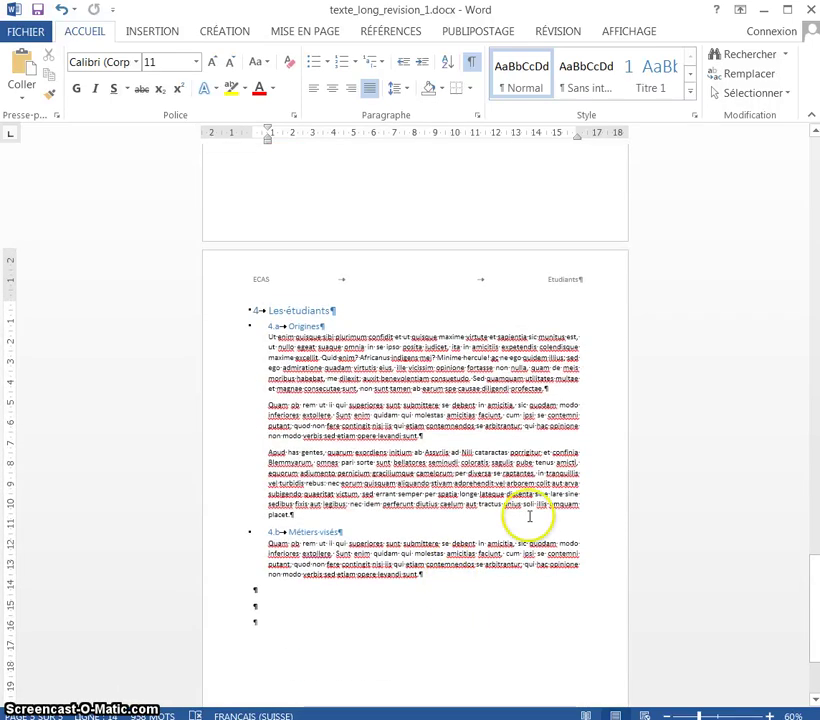
{"action": "scroll", "coordinate": [530, 516], "scroll_direction": "down", "scroll_amount": 5}
{"action": "left_click", "coordinate": [337, 443]}
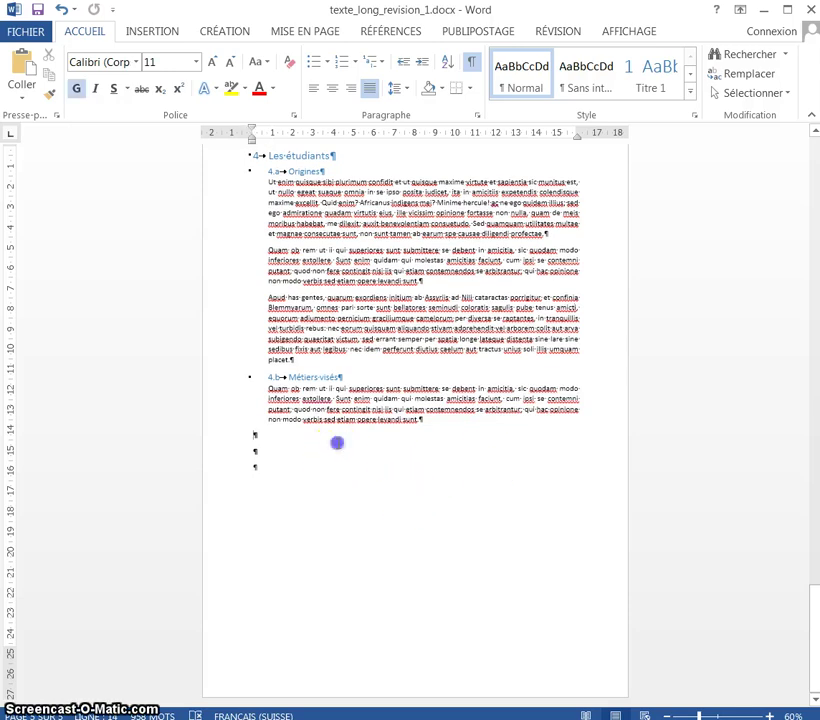
{"action": "scroll", "coordinate": [510, 405], "scroll_direction": "up", "scroll_amount": 12}
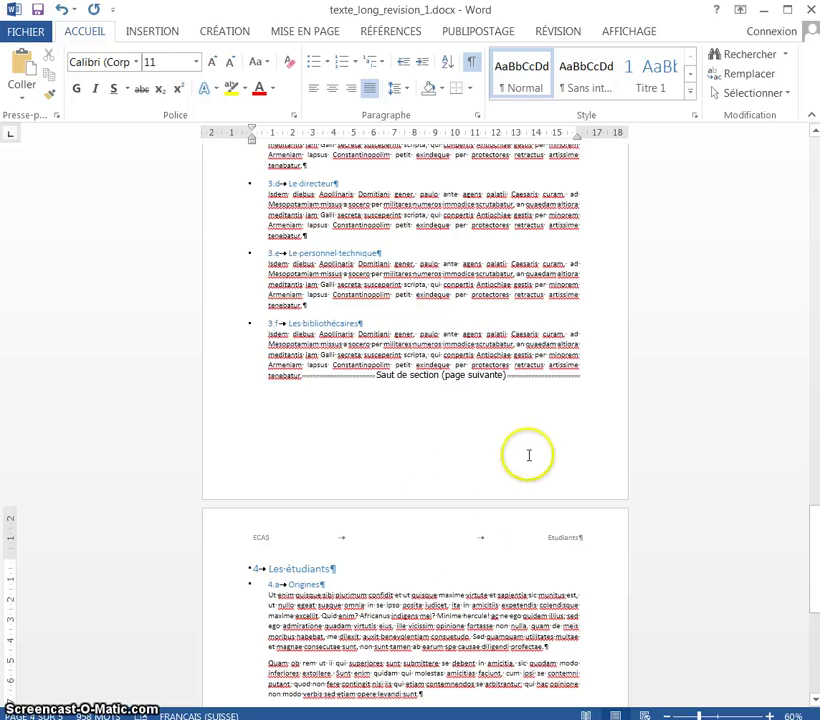
{"action": "scroll", "coordinate": [529, 454], "scroll_direction": "up", "scroll_amount": 5}
Enter TS at the start of the Section 2 footer and insert a Page field at its right-aligned end.
{"action": "left_click_drag", "start_coordinate": [813, 568], "coordinate": [814, 313]}
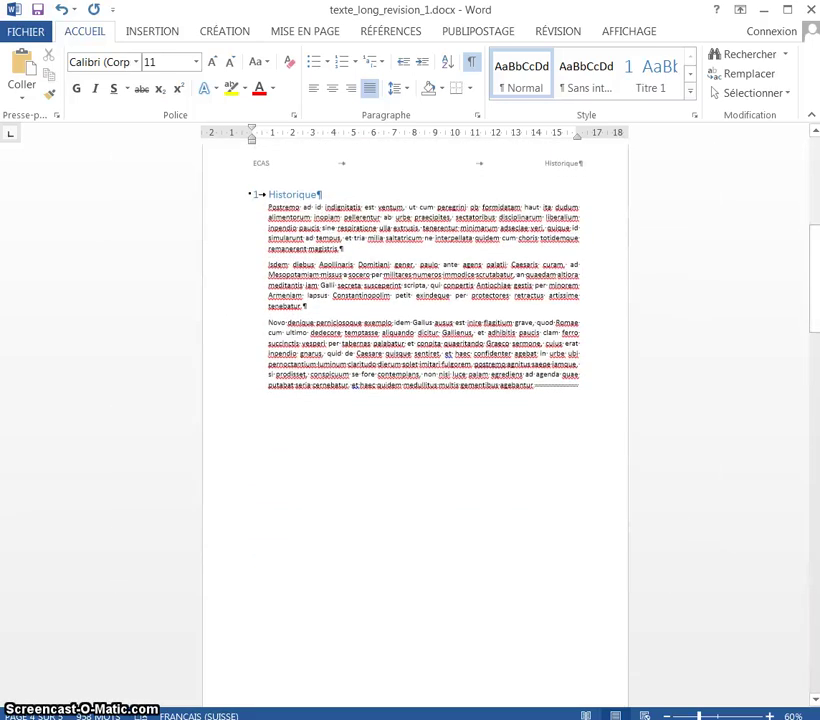
{"action": "scroll", "coordinate": [361, 661], "scroll_direction": "down", "scroll_amount": 2}
{"action": "double_click", "coordinate": [330, 664]}
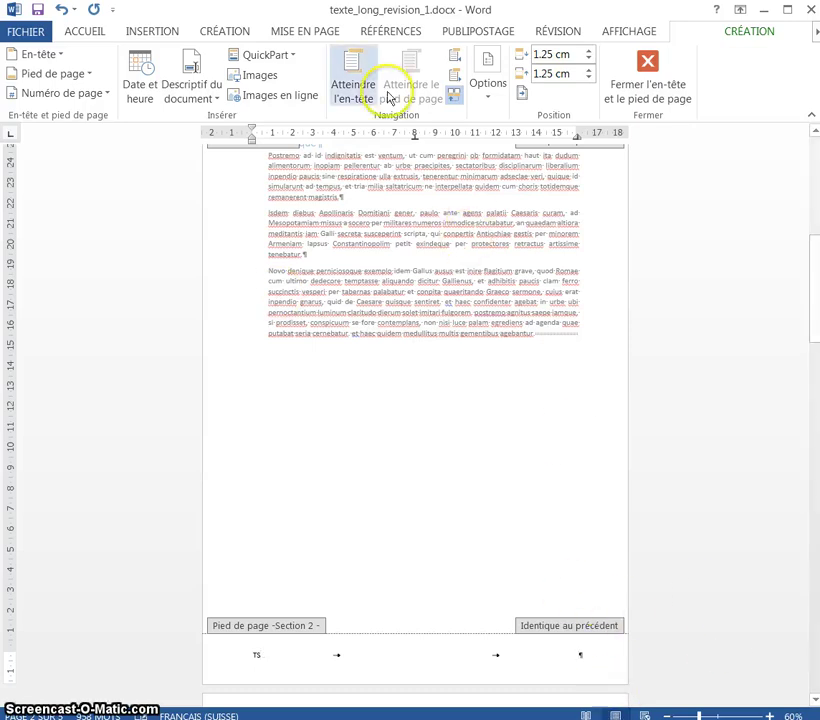
{"action": "left_click", "coordinate": [176, 40]}
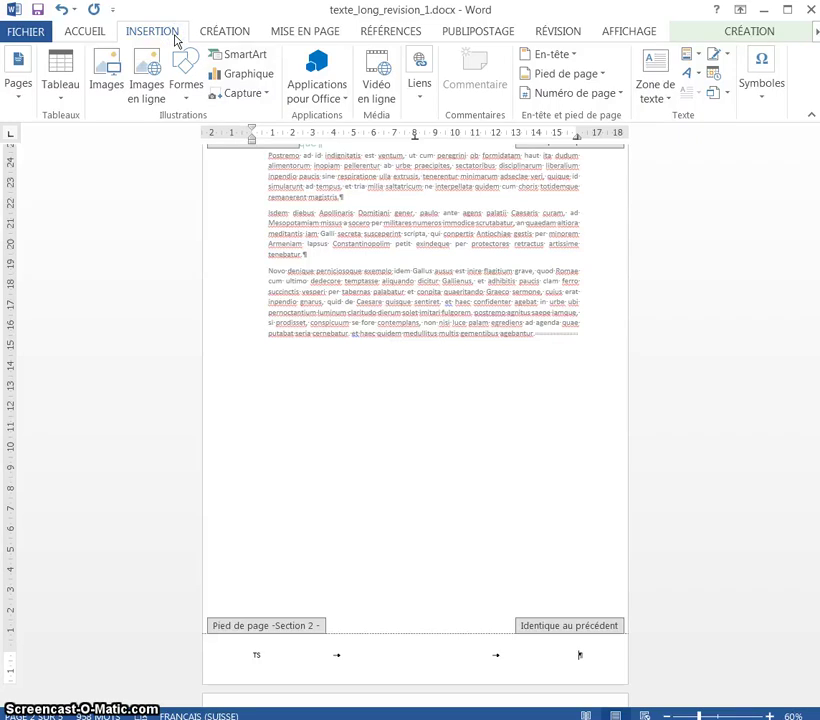
{"action": "left_click", "coordinate": [699, 58]}
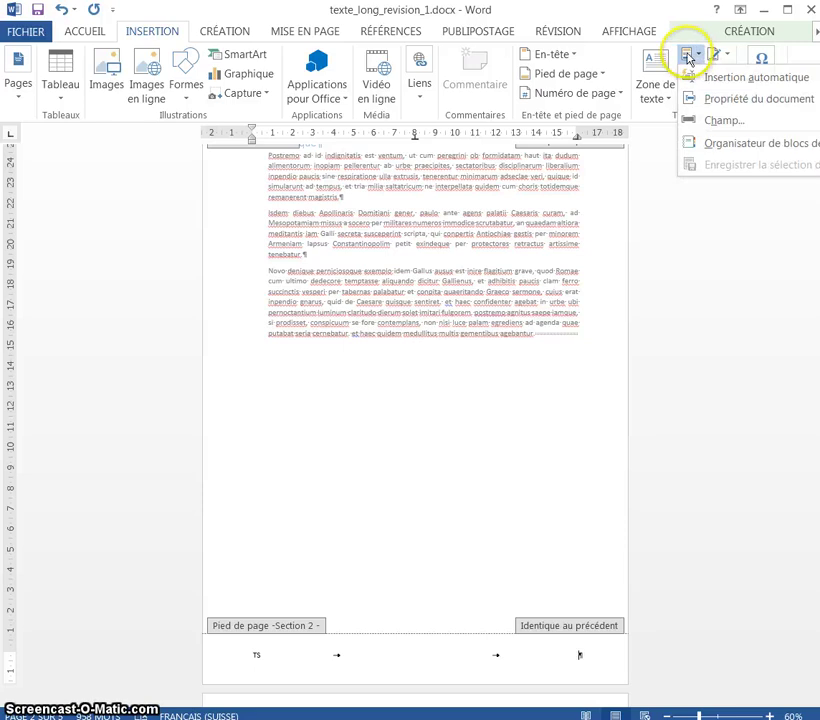
{"action": "left_click", "coordinate": [716, 120]}
{"action": "left_click_drag", "start_coordinate": [221, 283], "coordinate": [224, 380]}
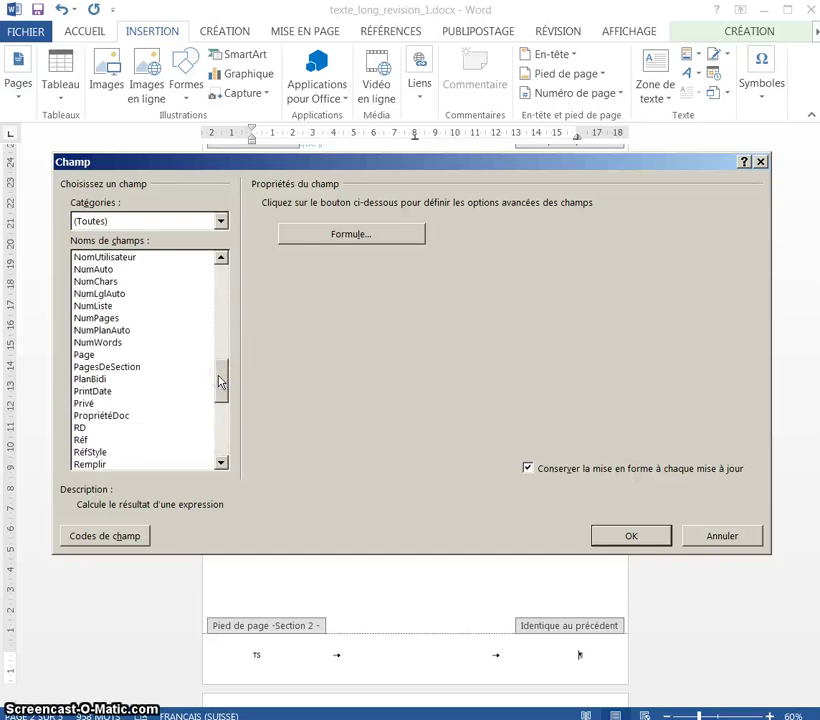
{"action": "left_click", "coordinate": [86, 355]}
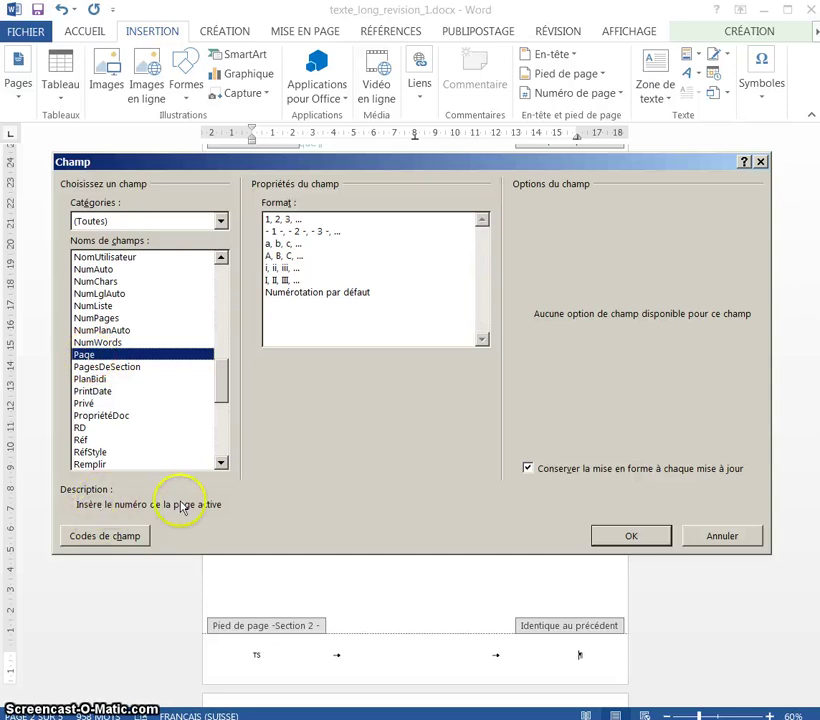
{"action": "left_click", "coordinate": [632, 537]}
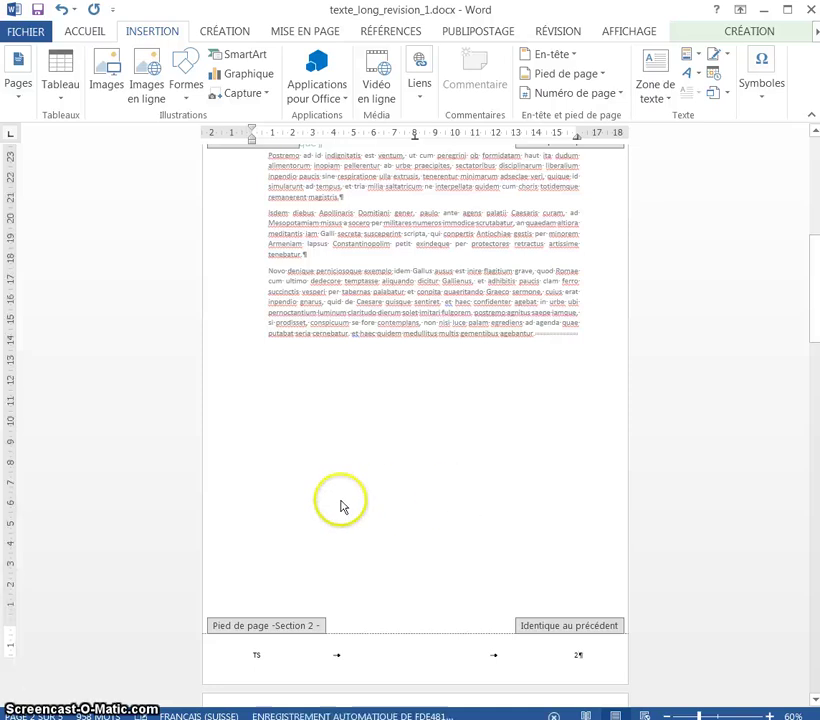
Check the page number in the Section 3 footer and the header text on the same page.
{"action": "scroll", "coordinate": [340, 503], "scroll_direction": "down", "scroll_amount": 6}
{"action": "scroll", "coordinate": [328, 458], "scroll_direction": "down", "scroll_amount": 6}
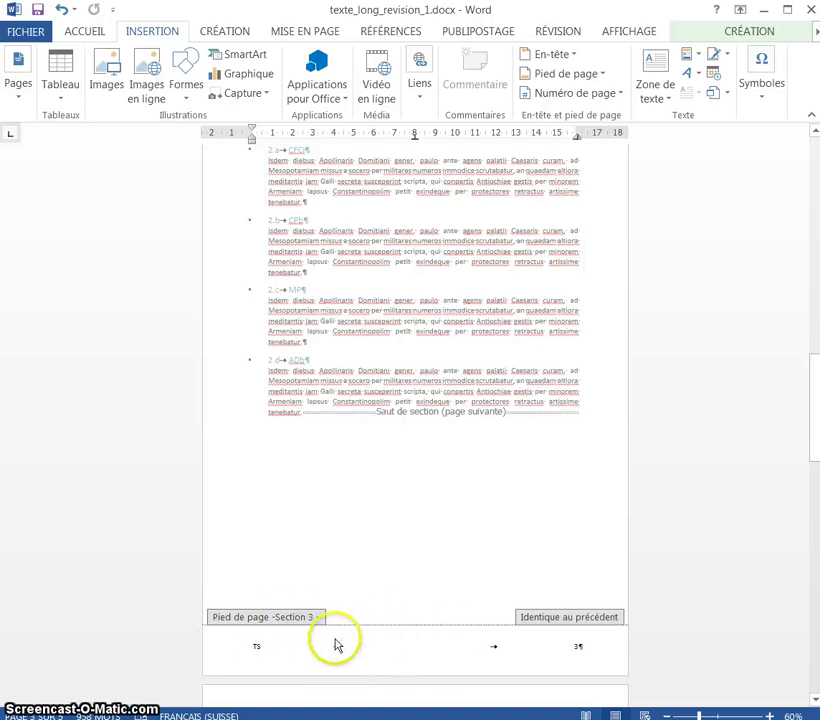
{"action": "left_click", "coordinate": [574, 645]}
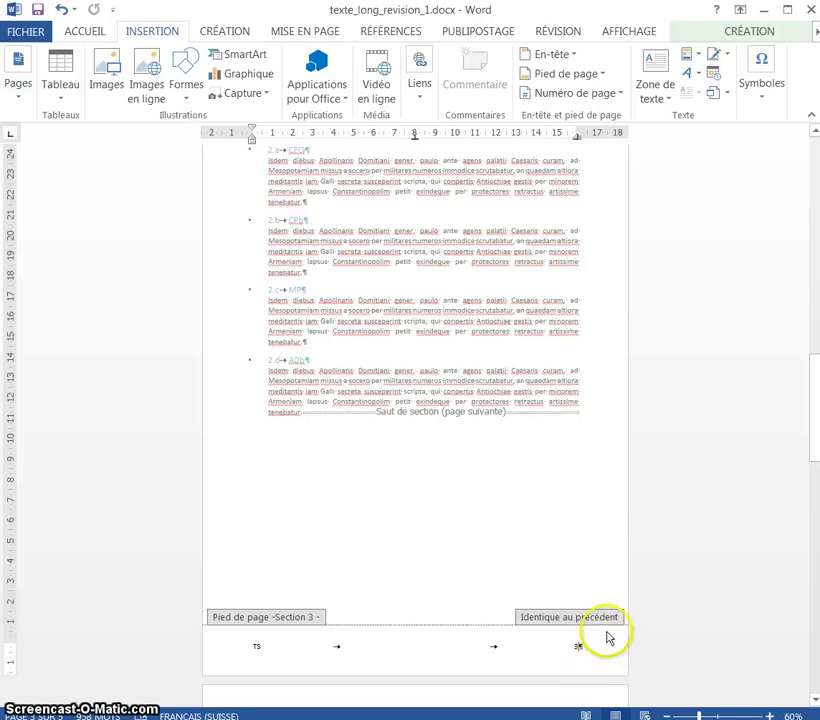
{"action": "scroll", "coordinate": [608, 637], "scroll_direction": "up", "scroll_amount": 3}
{"action": "scroll", "coordinate": [472, 476], "scroll_direction": "down", "scroll_amount": 4}
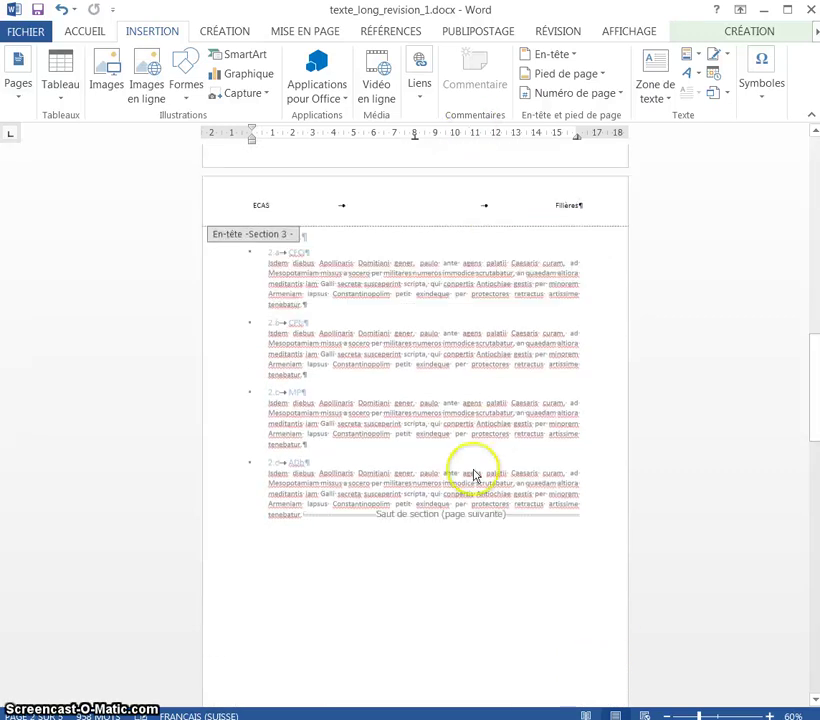
{"action": "left_click", "coordinate": [263, 594]}
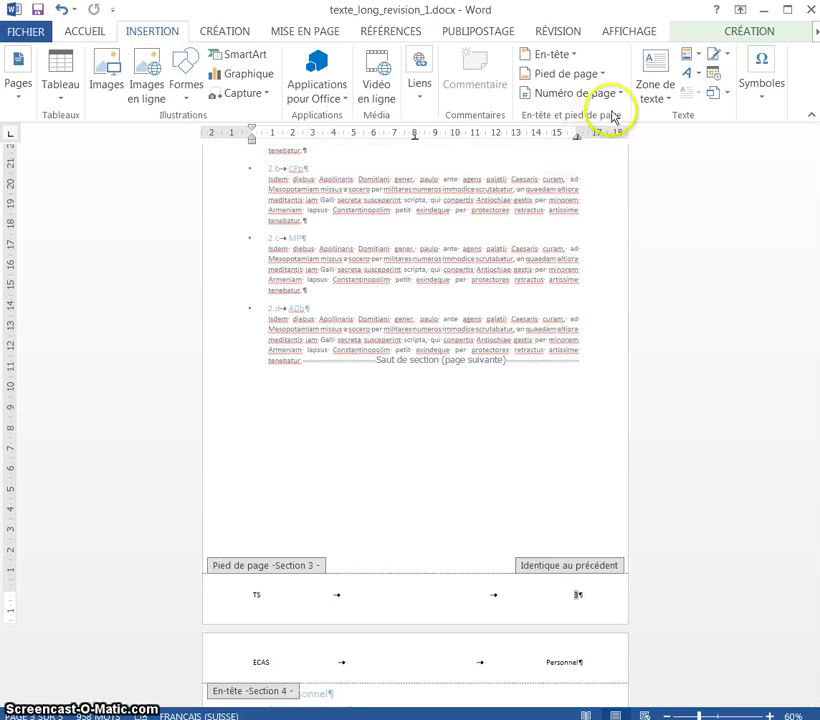
{"action": "left_click", "coordinate": [338, 593]}
{"action": "left_click", "coordinate": [355, 598]}
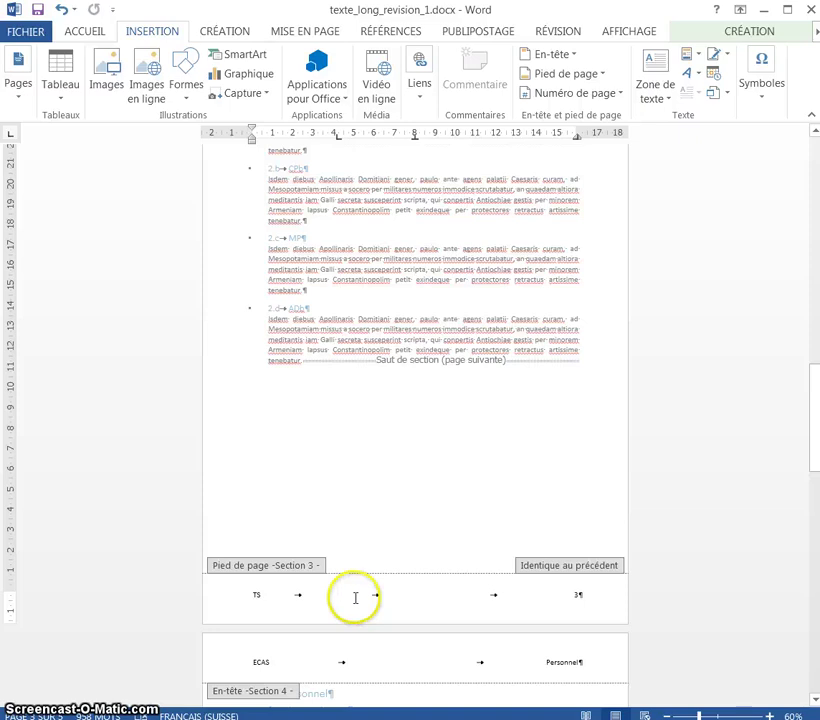
{"action": "key", "text": "BackSpace"}
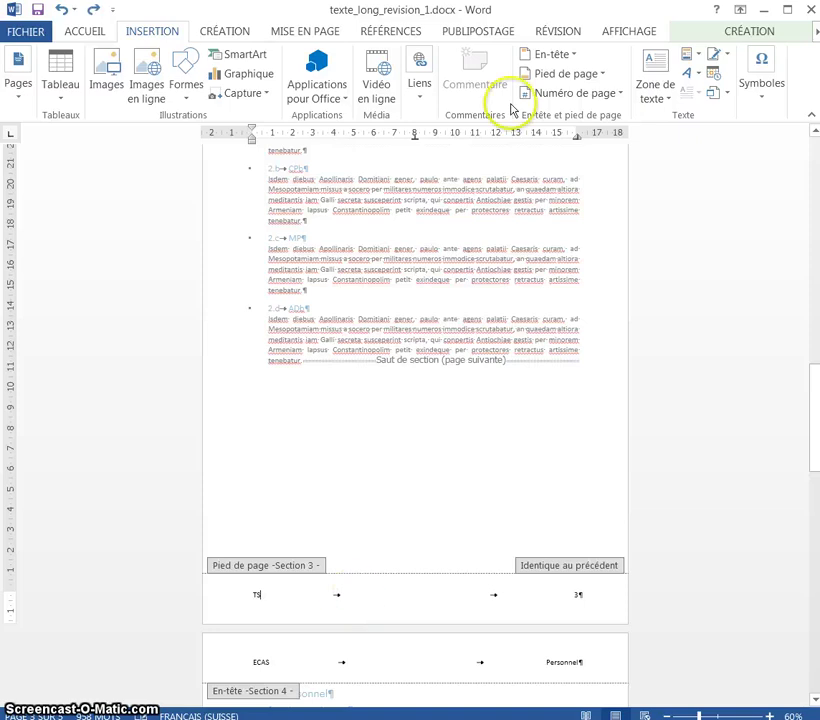
{"action": "left_click", "coordinate": [621, 95]}
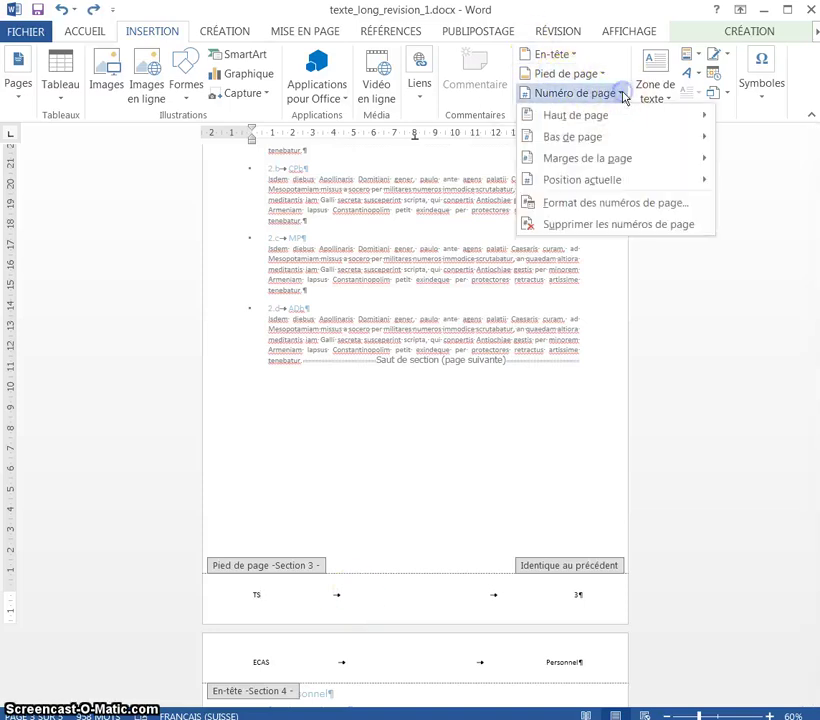
{"action": "left_click", "coordinate": [623, 96]}
{"action": "left_click", "coordinate": [414, 623]}
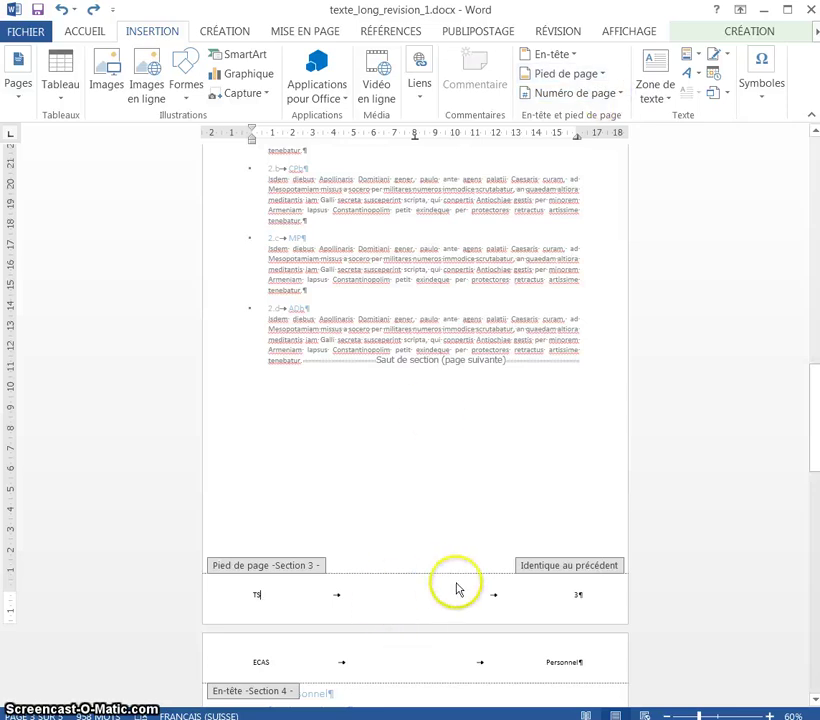
Enable different headers and footers for odd and even pages.
{"action": "left_click", "coordinate": [766, 35]}
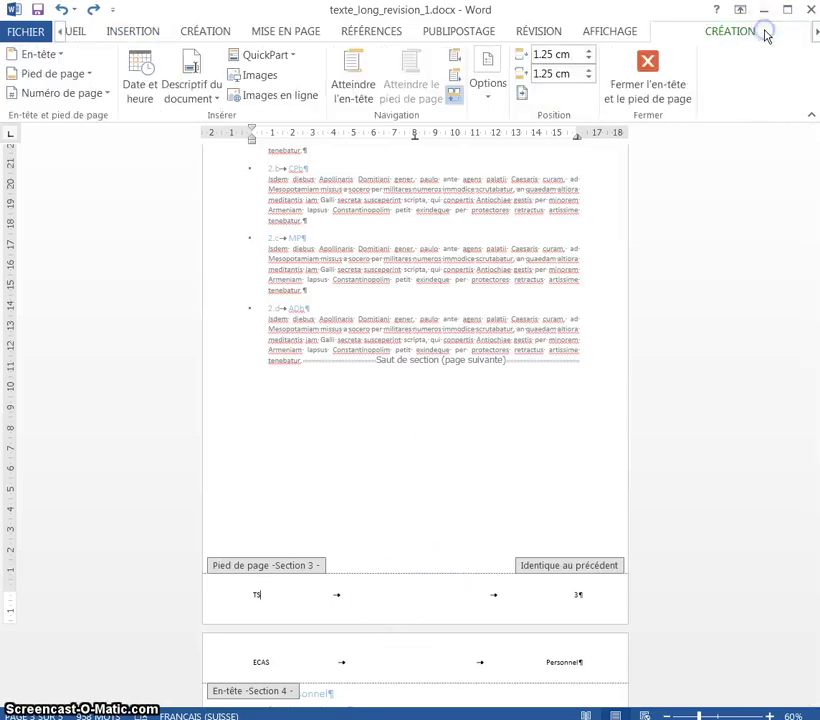
{"action": "left_click", "coordinate": [701, 36]}
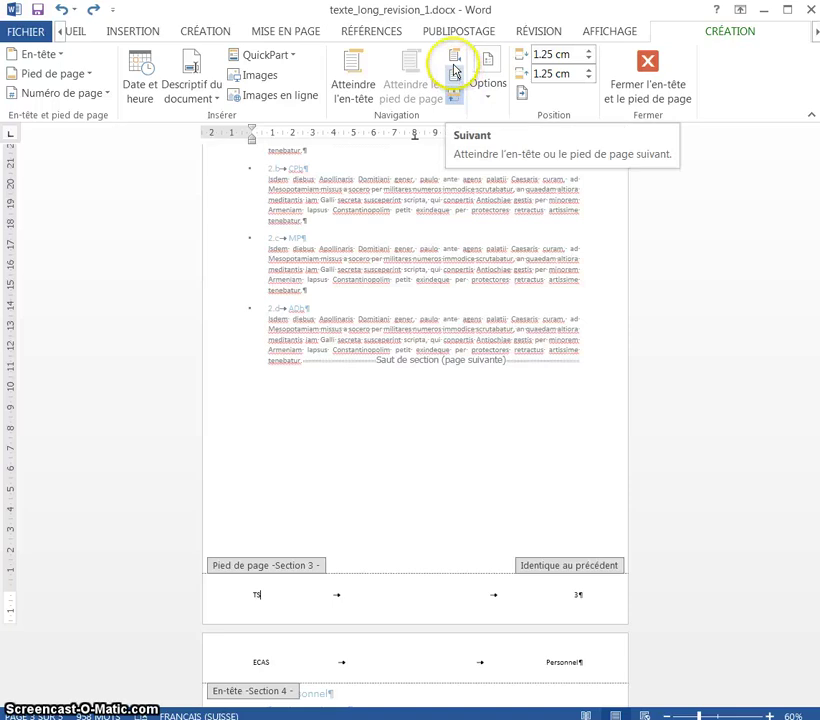
{"action": "left_click", "coordinate": [787, 11]}
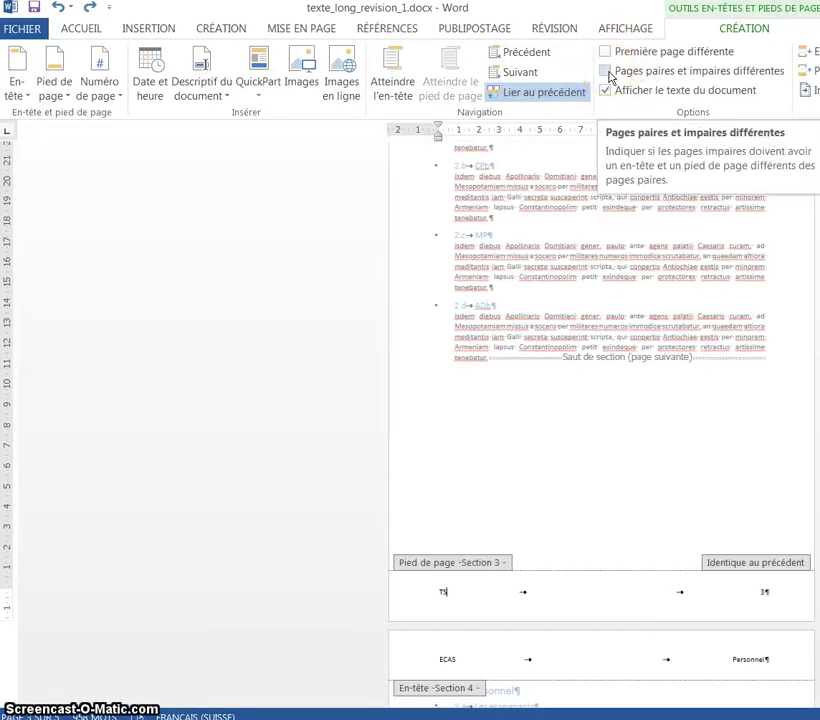
{"action": "left_click", "coordinate": [606, 72]}
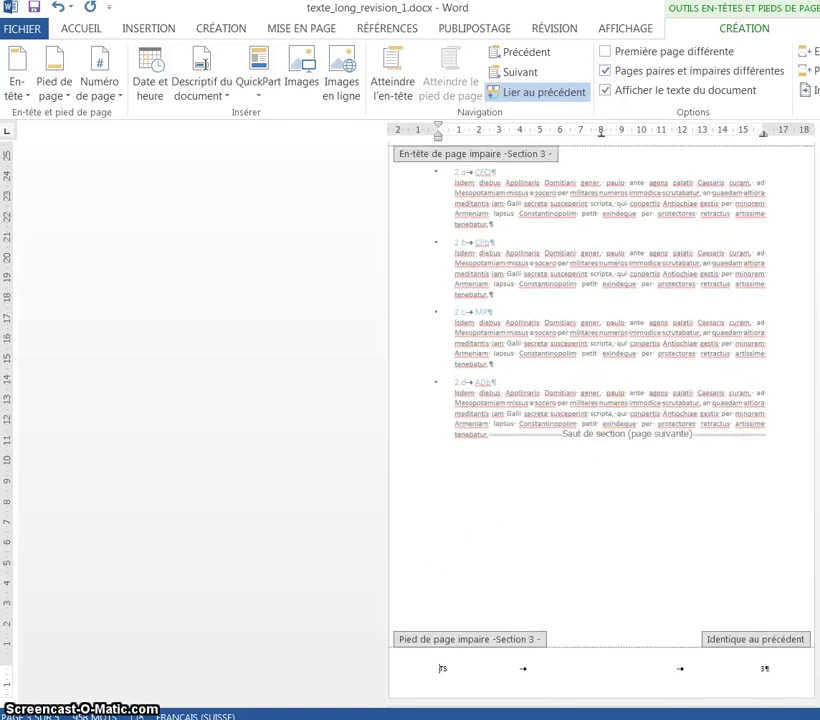
{"action": "key", "text": "super+Down"}
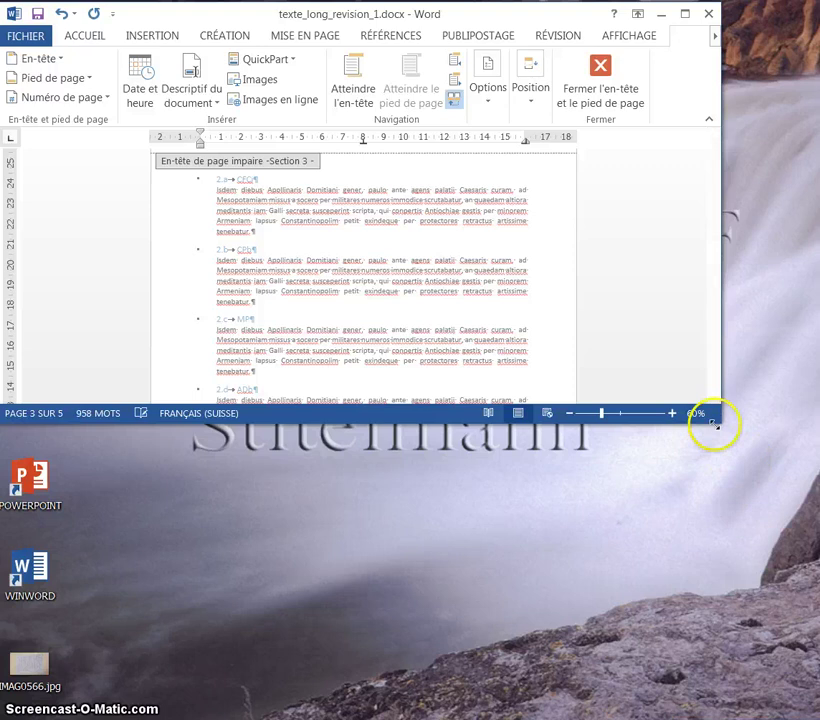
{"action": "left_click_drag", "start_coordinate": [719, 425], "coordinate": [815, 719]}
Delete the ECAS and Historique header line from the odd-page header of the Section 1 title page.
{"action": "scroll", "coordinate": [480, 360], "scroll_direction": "up", "scroll_amount": 10}
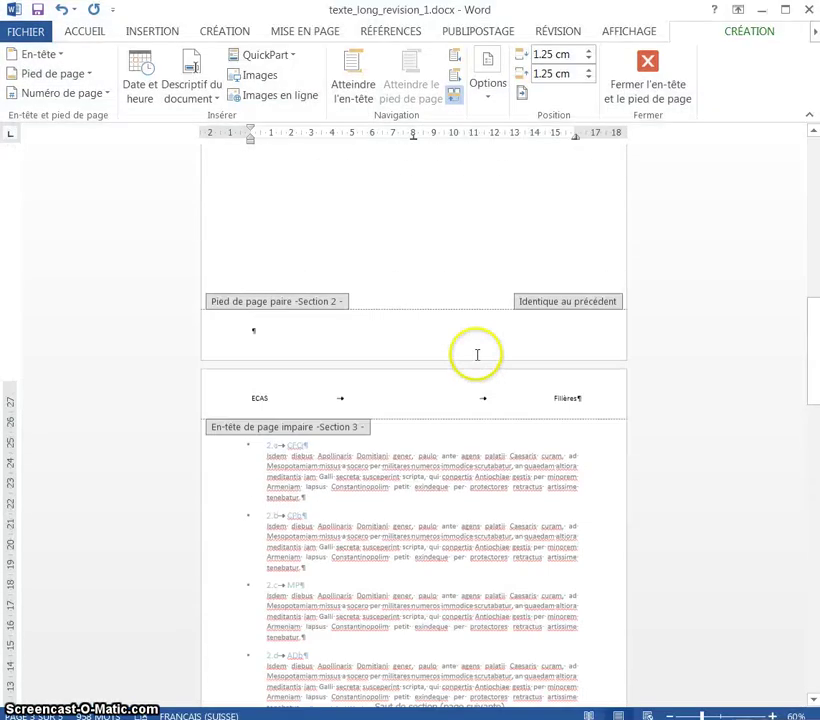
{"action": "scroll", "coordinate": [470, 320], "scroll_direction": "up", "scroll_amount": 10}
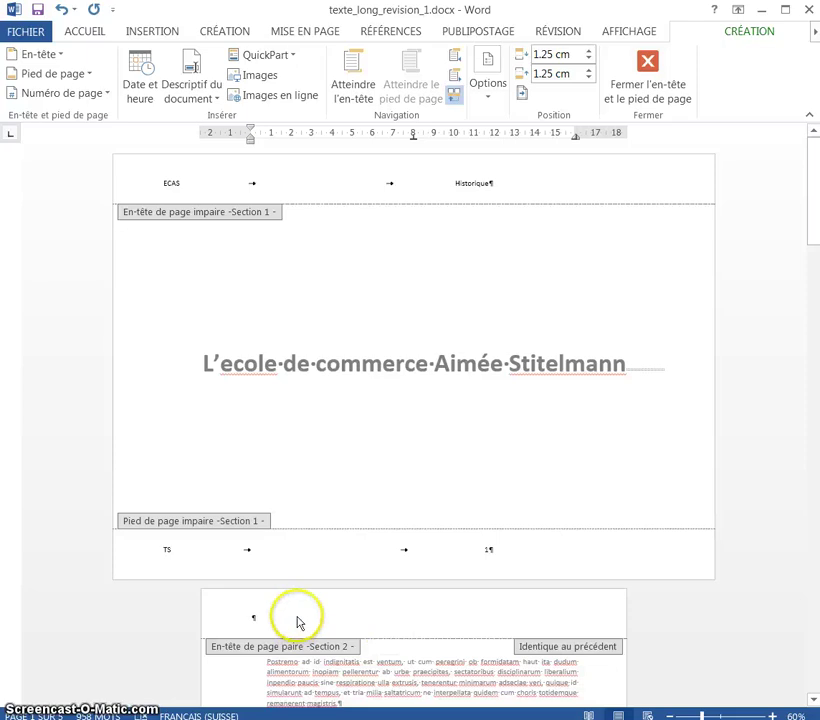
{"action": "scroll", "coordinate": [297, 620], "scroll_direction": "down", "scroll_amount": 2}
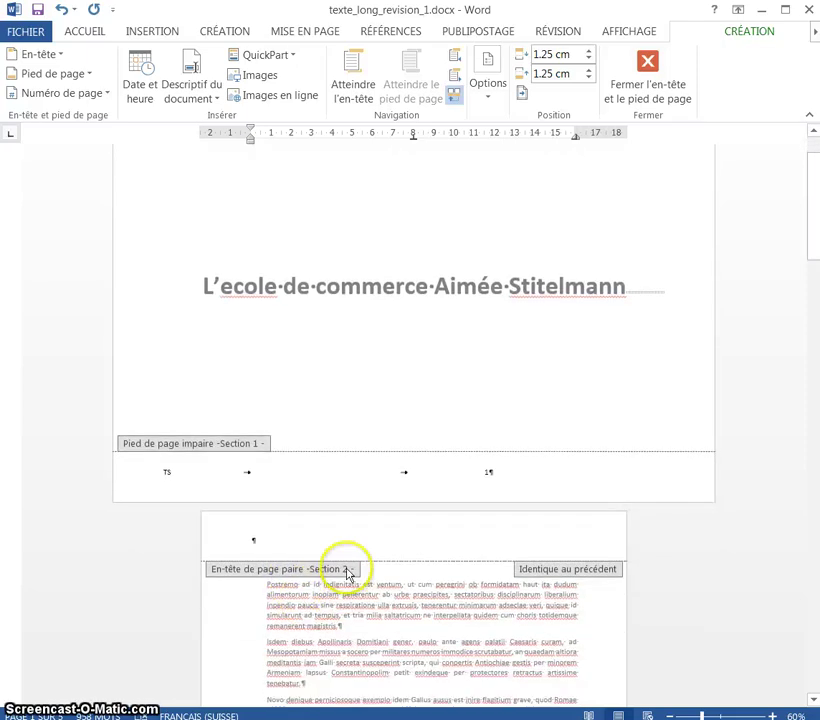
{"action": "scroll", "coordinate": [329, 434], "scroll_direction": "up", "scroll_amount": 2}
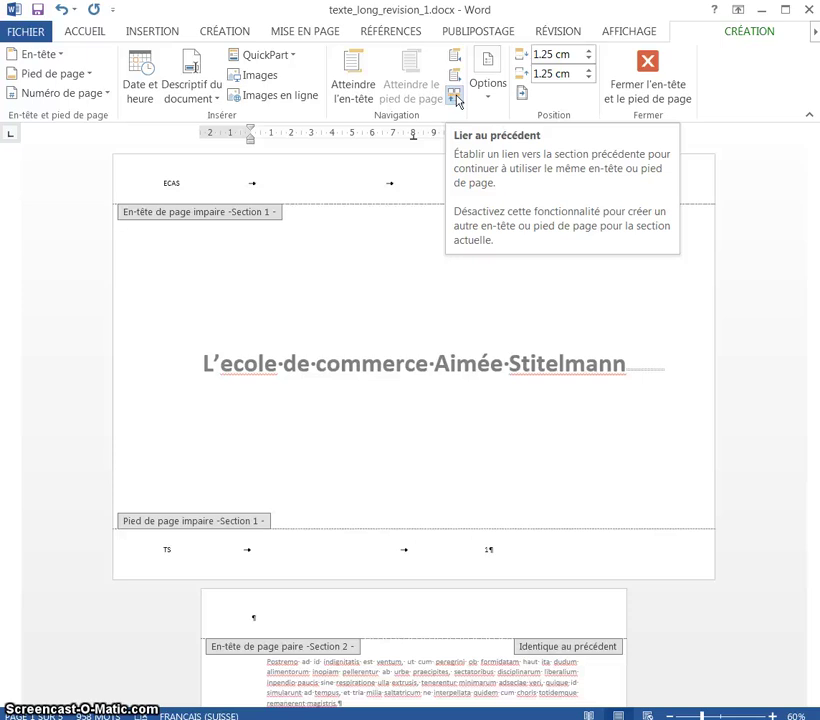
{"action": "left_click", "coordinate": [146, 182]}
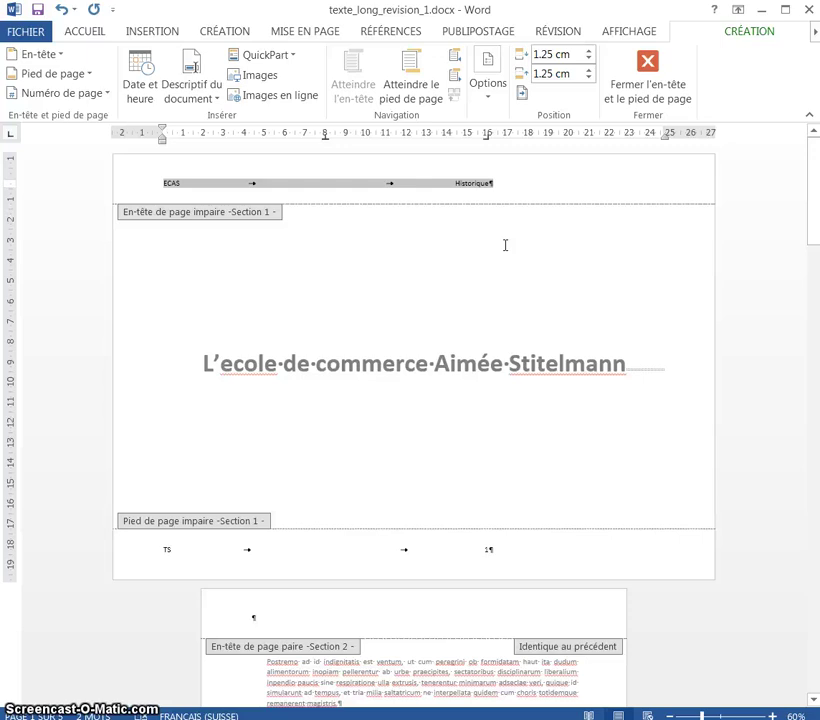
{"action": "key", "text": "Delete"}
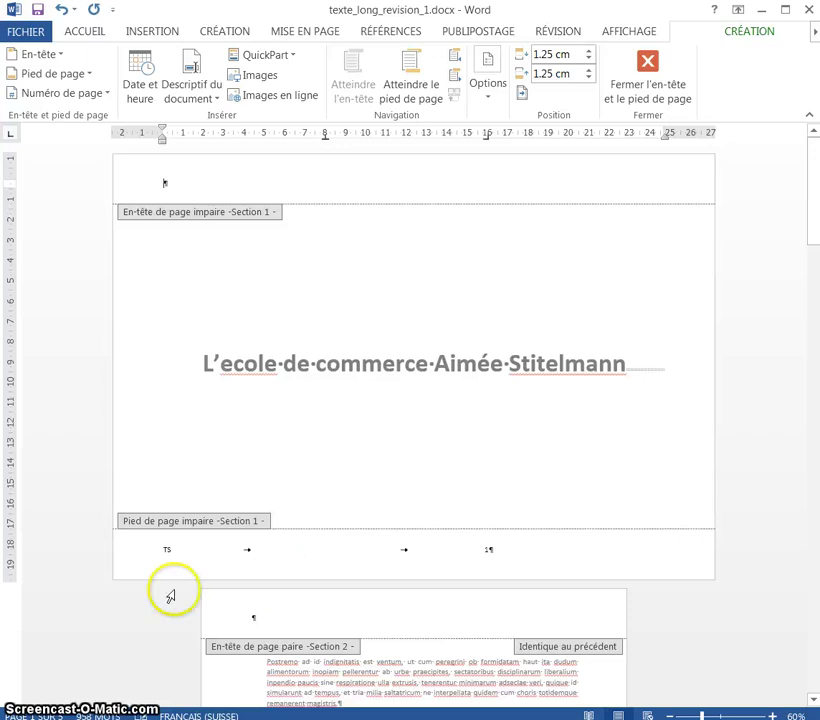
Delete the TS and page number line from the odd-page footer of the Section 1 title page.
{"action": "left_click", "coordinate": [115, 551]}
{"action": "key", "text": "Delete"}
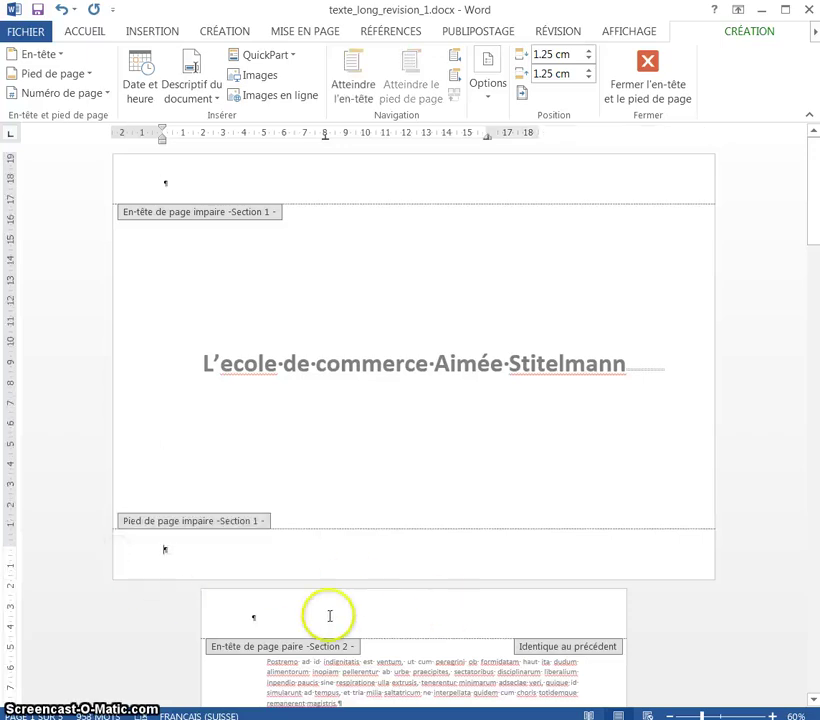
Enter ECAS at the start and Historique at the right-aligned end of the Section 2 even-page header.
{"action": "left_click", "coordinate": [295, 615]}
{"action": "scroll", "coordinate": [300, 616], "scroll_direction": "down", "scroll_amount": 1}
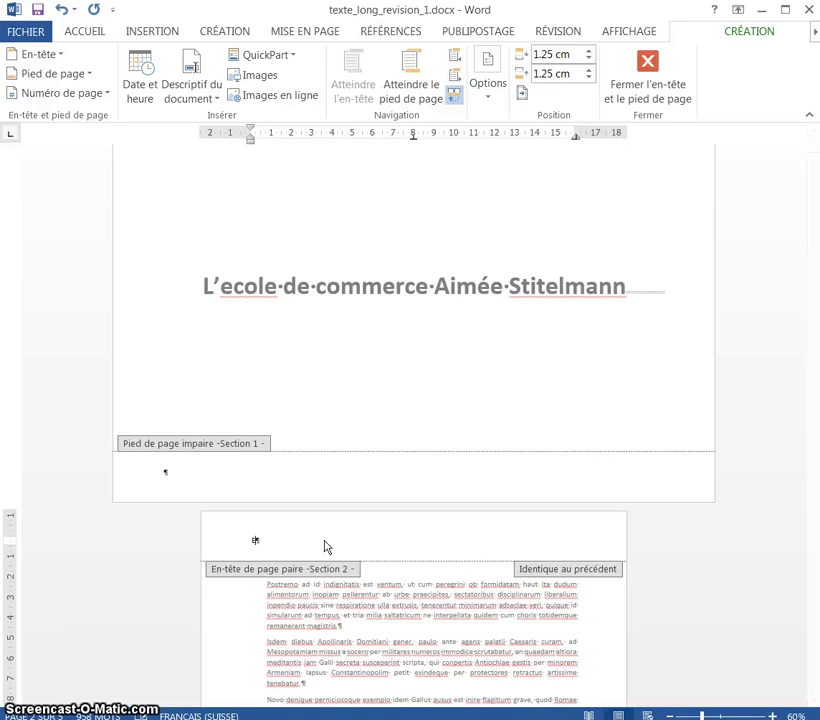
{"action": "scroll", "coordinate": [472, 580], "scroll_direction": "down", "scroll_amount": 1}
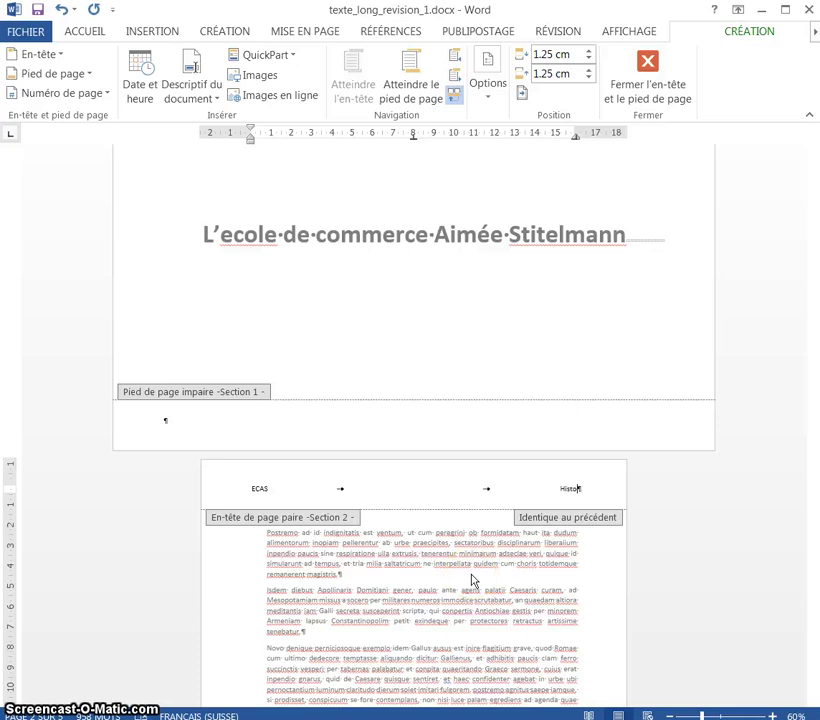
Enter TS at the start of the Section 2 even-page footer and insert a Page field at its right-aligned end.
{"action": "scroll", "coordinate": [460, 600], "scroll_direction": "down", "scroll_amount": 8}
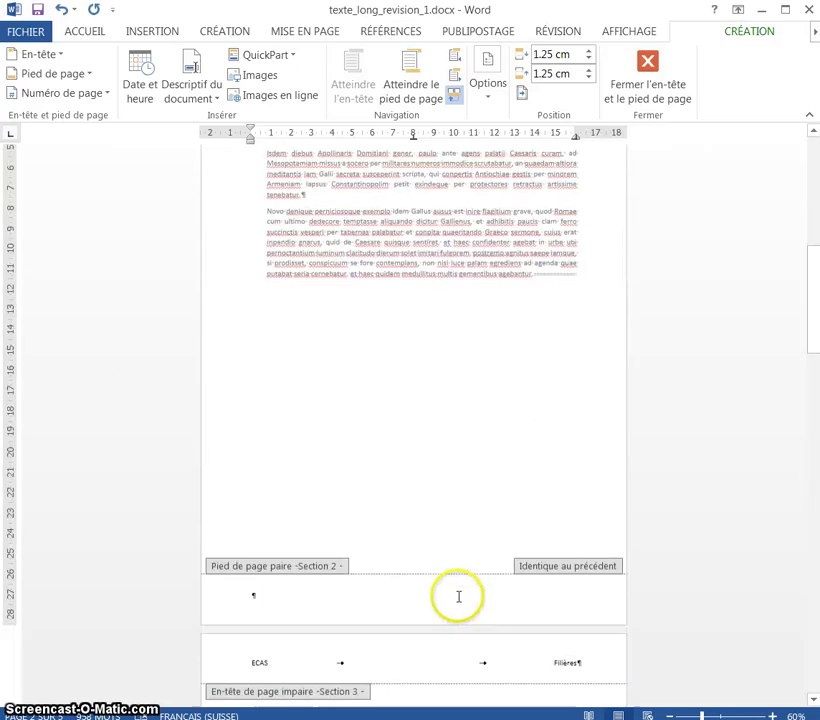
{"action": "left_click", "coordinate": [313, 592]}
{"action": "left_click", "coordinate": [285, 598]}
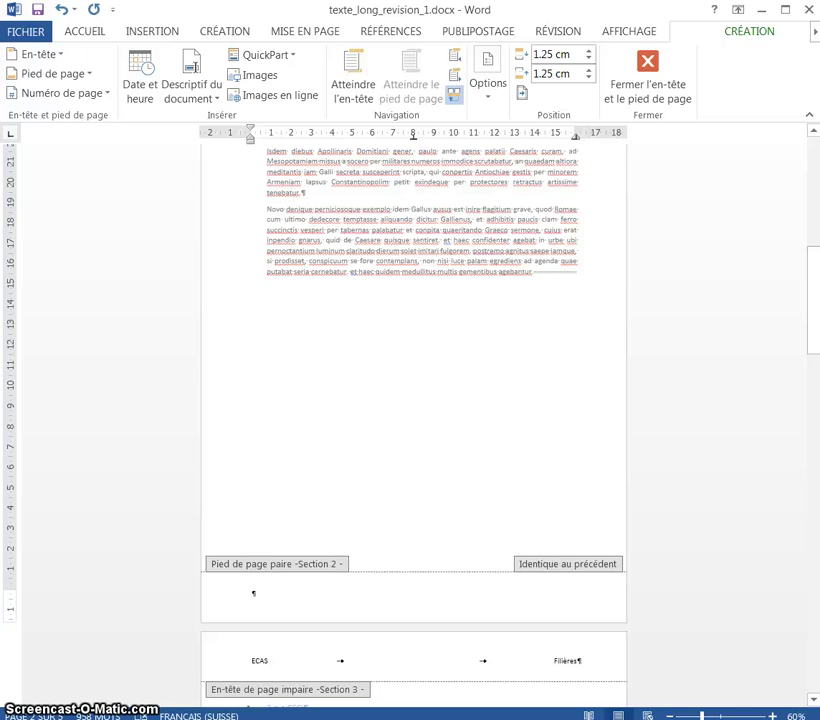
{"action": "type", "text": "TS"}
{"action": "key", "text": "Tab"}
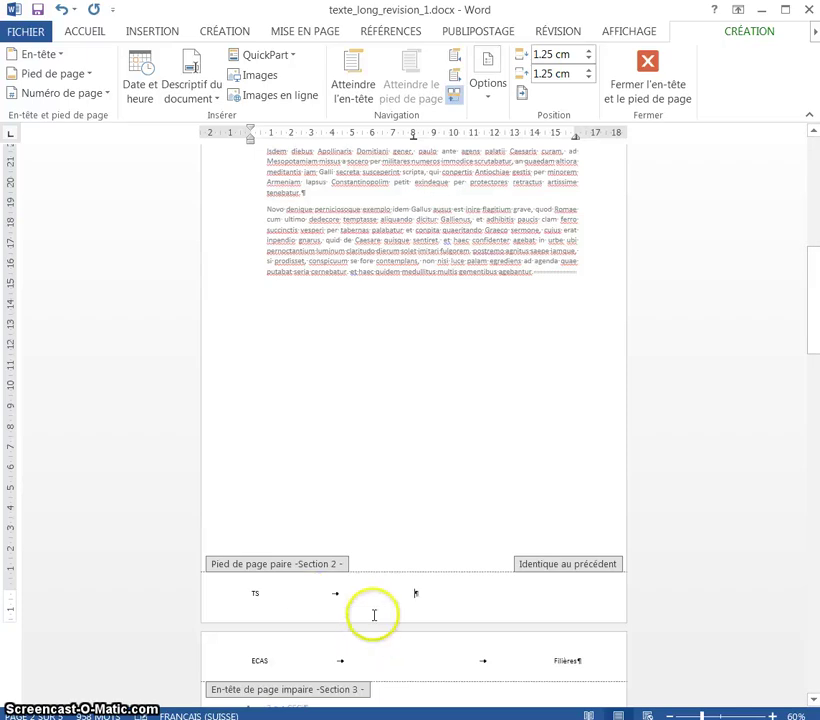
{"action": "key", "text": "Tab"}
{"action": "left_click", "coordinate": [141, 31]}
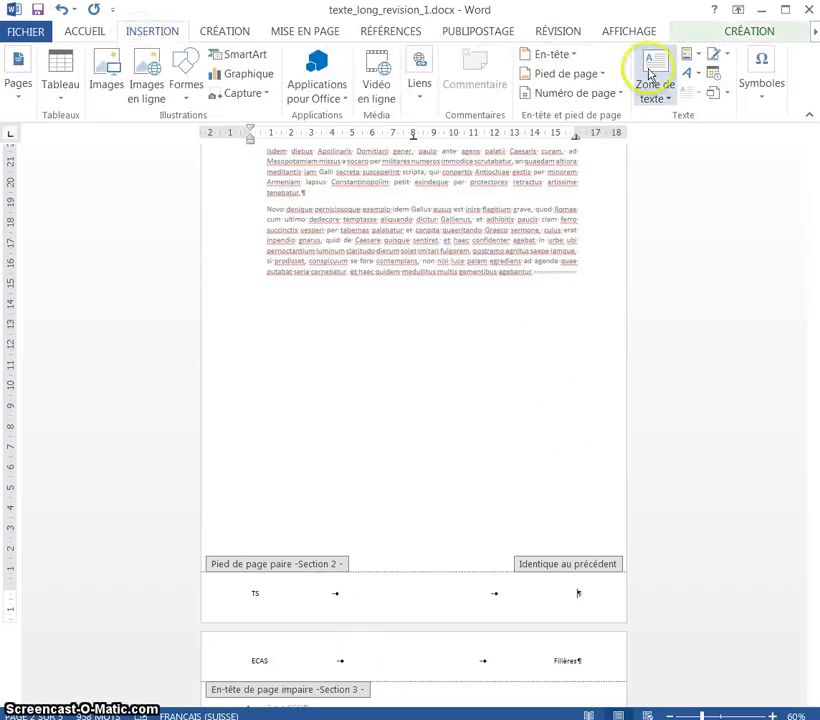
{"action": "left_click", "coordinate": [694, 58]}
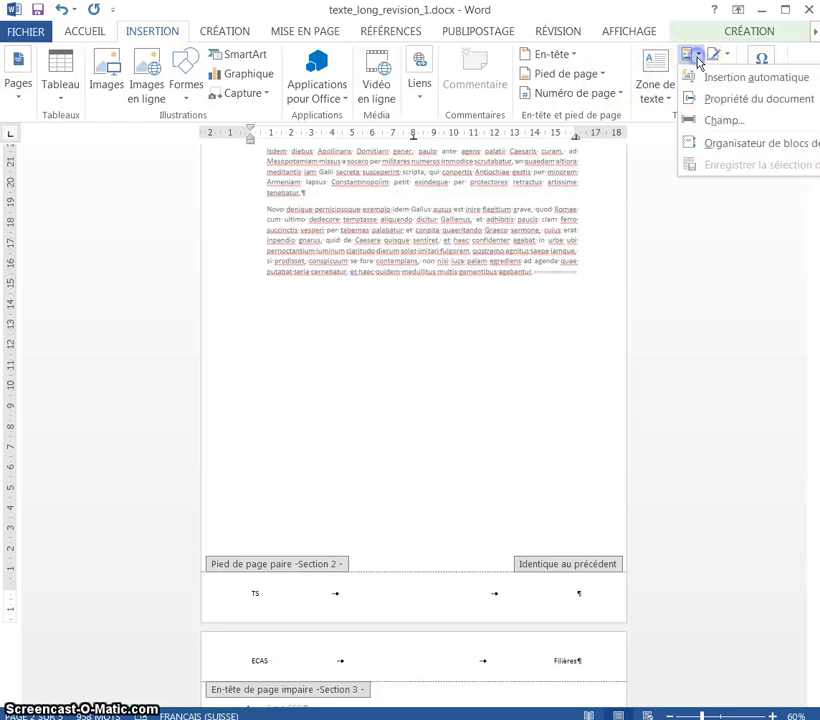
{"action": "left_click", "coordinate": [716, 120]}
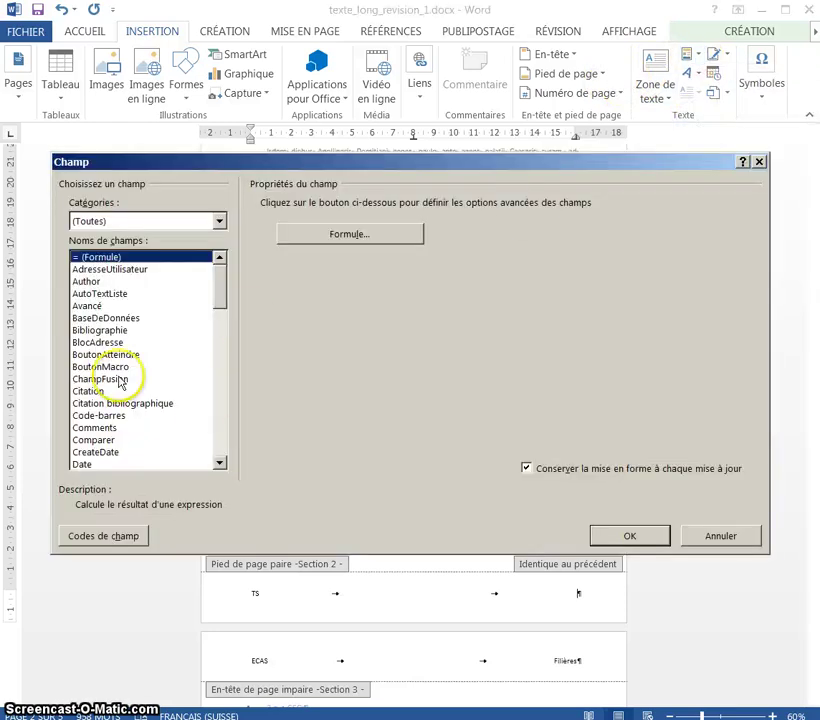
{"action": "left_click_drag", "start_coordinate": [229, 293], "coordinate": [216, 386]}
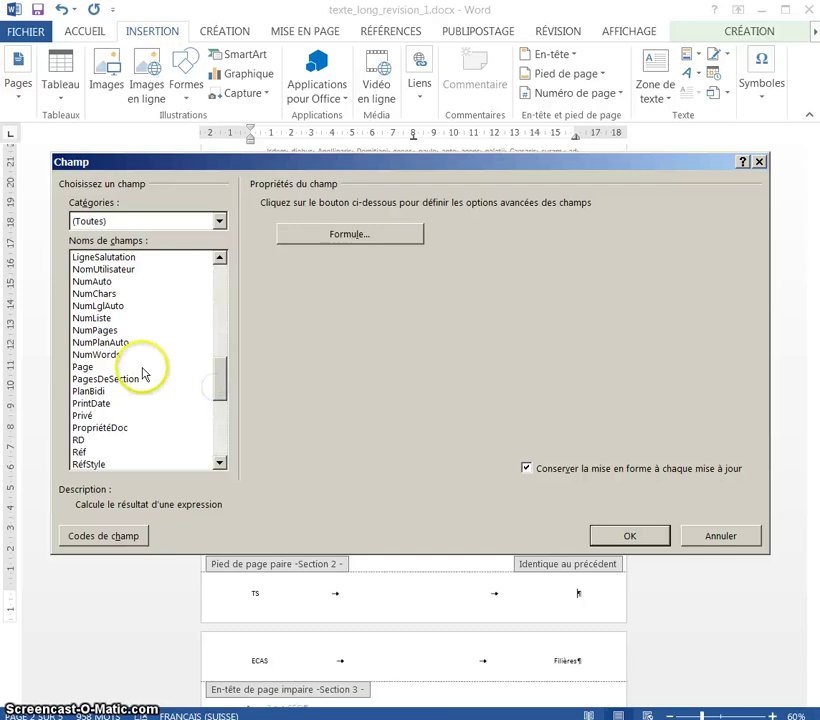
{"action": "left_click", "coordinate": [141, 367]}
{"action": "left_click", "coordinate": [605, 536]}
Compare the Section 2 even-page header and footer with the Section 3 odd-page header.
{"action": "scroll", "coordinate": [549, 575], "scroll_direction": "down", "scroll_amount": 2}
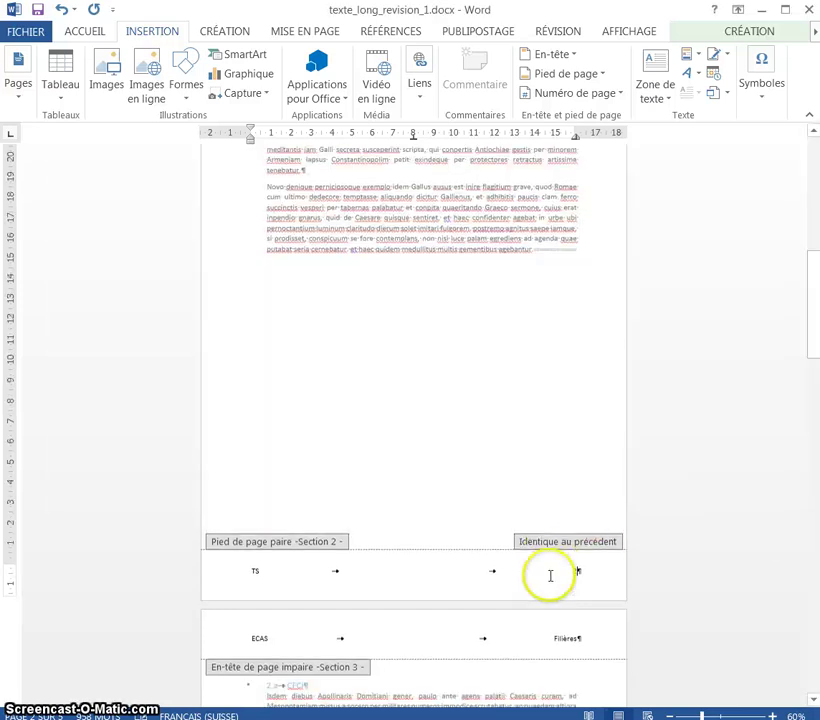
{"action": "scroll", "coordinate": [547, 577], "scroll_direction": "down", "scroll_amount": 1}
{"action": "left_click", "coordinate": [402, 585]}
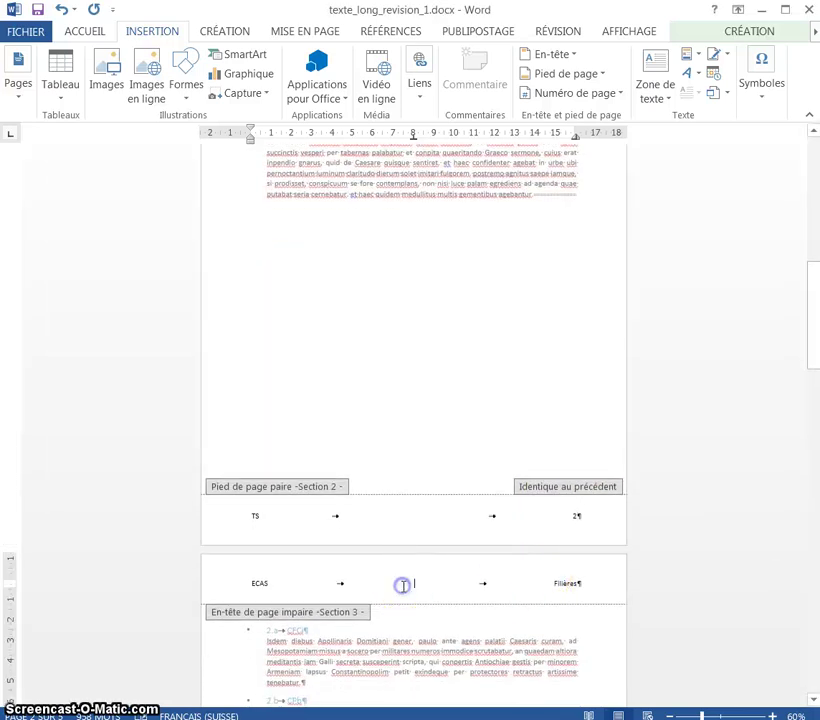
{"action": "scroll", "coordinate": [440, 590], "scroll_direction": "down", "scroll_amount": 1}
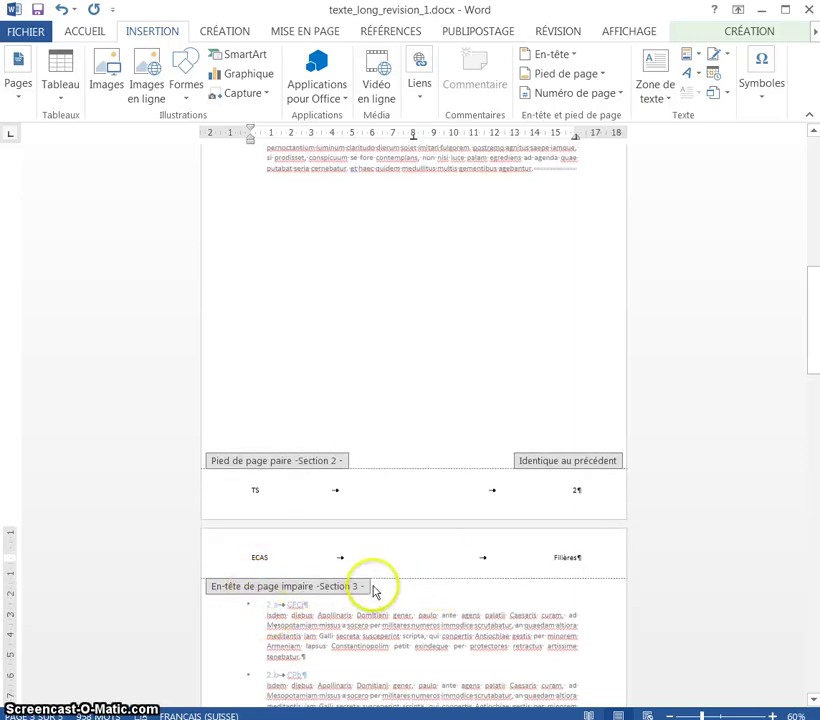
{"action": "scroll", "coordinate": [305, 592], "scroll_direction": "down", "scroll_amount": 2}
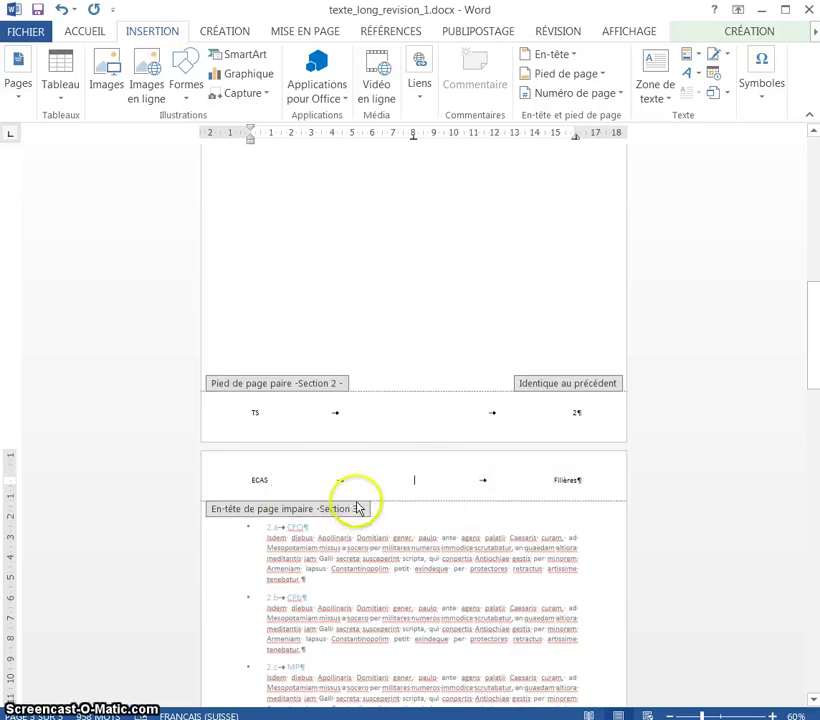
{"action": "scroll", "coordinate": [494, 490], "scroll_direction": "up", "scroll_amount": 7}
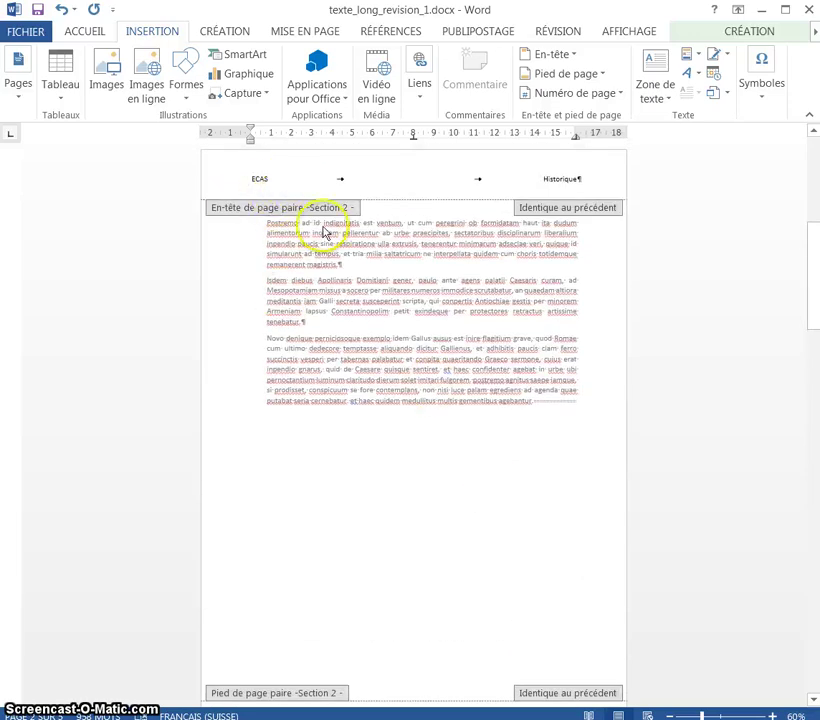
{"action": "scroll", "coordinate": [434, 300], "scroll_direction": "down", "scroll_amount": 6}
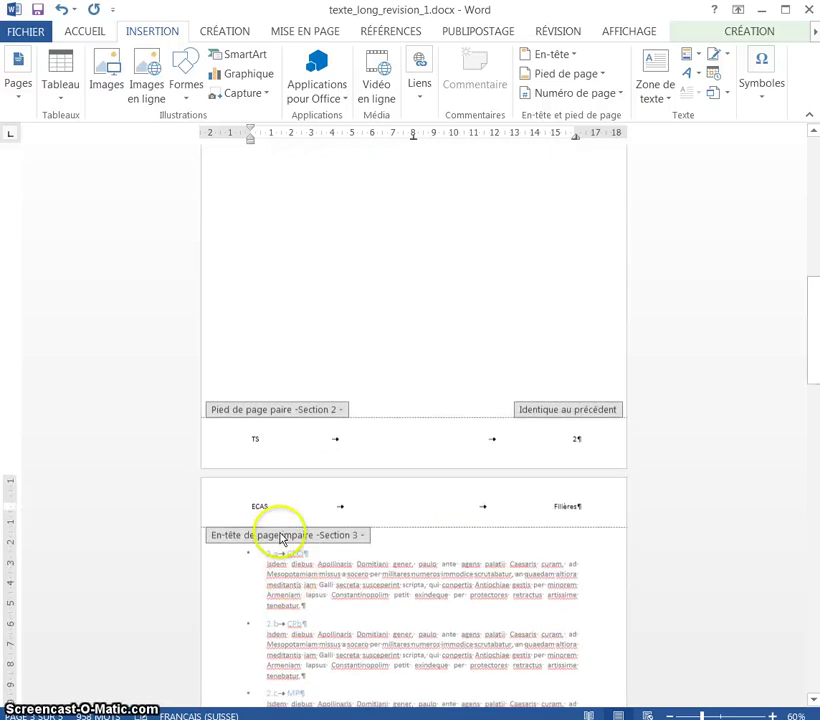
{"action": "scroll", "coordinate": [300, 540], "scroll_direction": "down", "scroll_amount": 6}
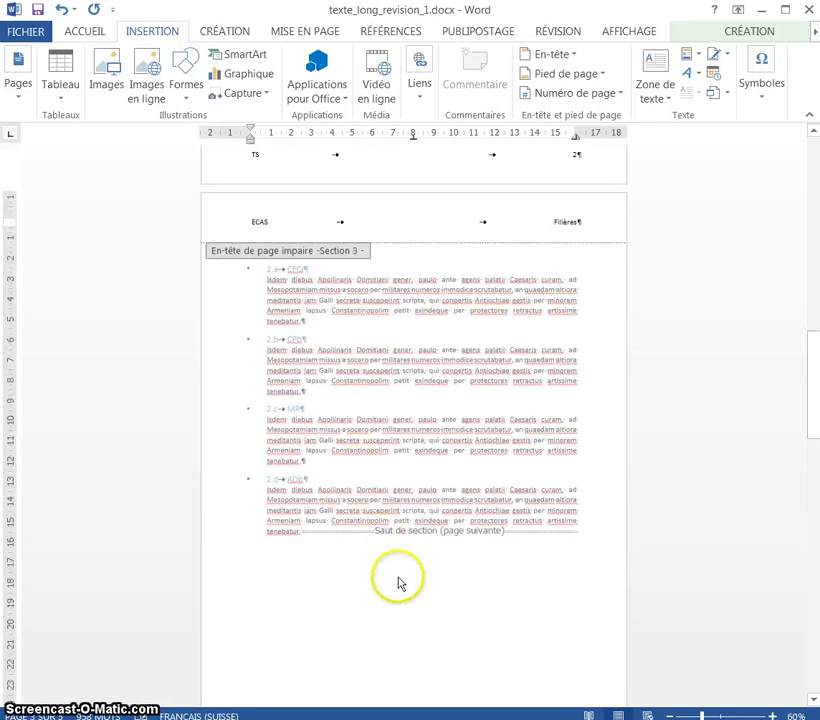
Insert a Page field at the start of the Section 3 odd-page footer and enter TS at its right-aligned end.
{"action": "scroll", "coordinate": [398, 583], "scroll_direction": "down", "scroll_amount": 3}
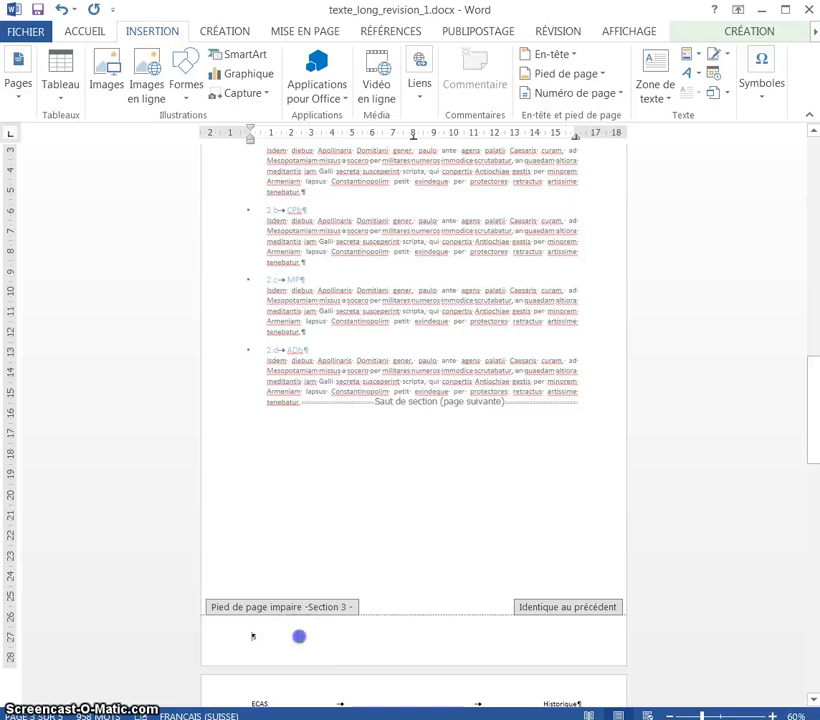
{"action": "left_click", "coordinate": [299, 636]}
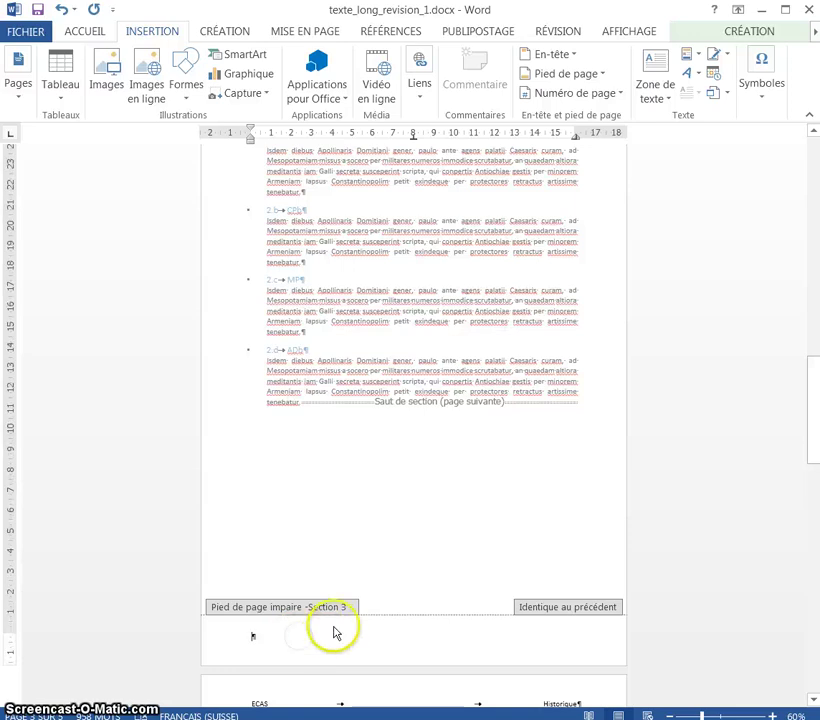
{"action": "left_click", "coordinate": [688, 62]}
{"action": "left_click", "coordinate": [750, 120]}
{"action": "left_click", "coordinate": [118, 403]}
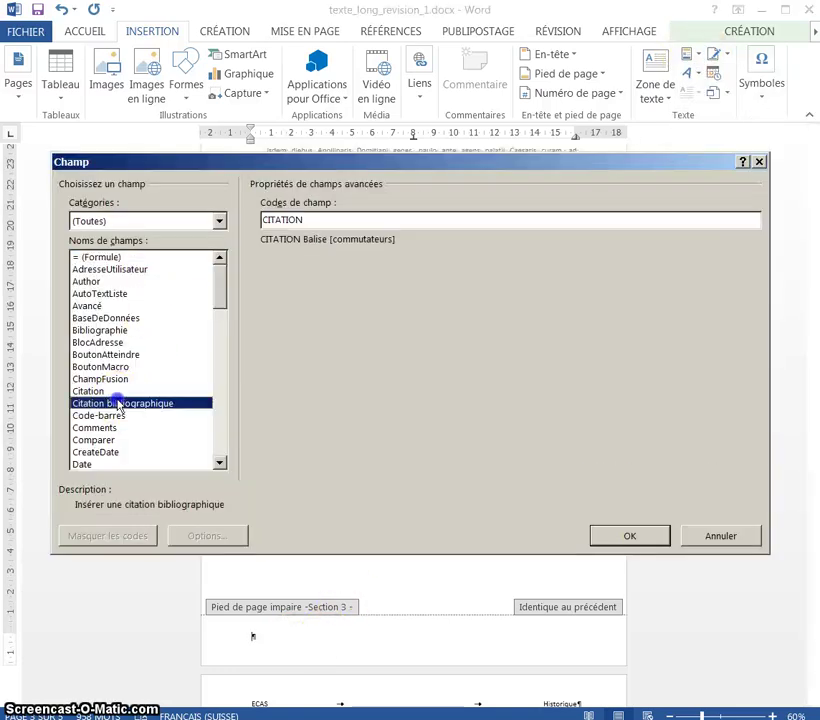
{"action": "scroll", "coordinate": [112, 415], "scroll_direction": "down", "scroll_amount": 11}
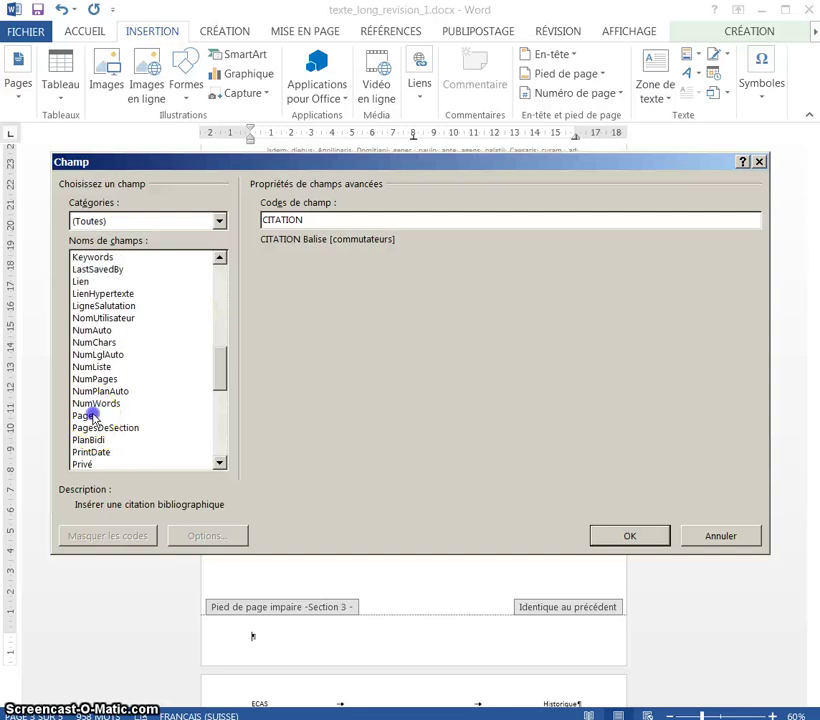
{"action": "left_click", "coordinate": [90, 415]}
{"action": "left_click", "coordinate": [648, 536]}
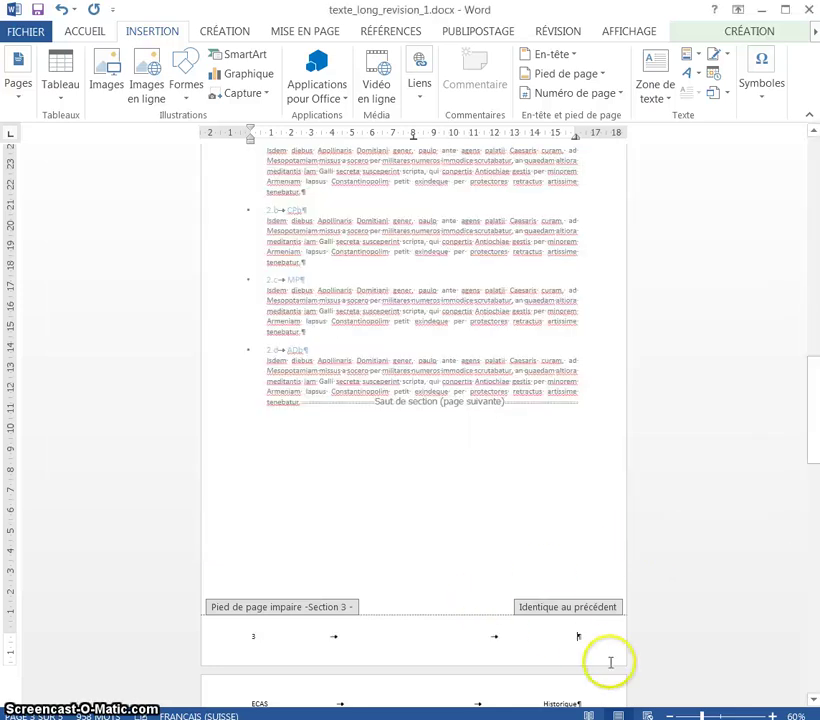
{"action": "scroll", "coordinate": [714, 91], "scroll_direction": "up", "scroll_amount": 1}
Unlink the Section 4 even-page header from the previous section and replace Historique with Personnel.
{"action": "scroll", "coordinate": [549, 315], "scroll_direction": "up", "scroll_amount": 5}
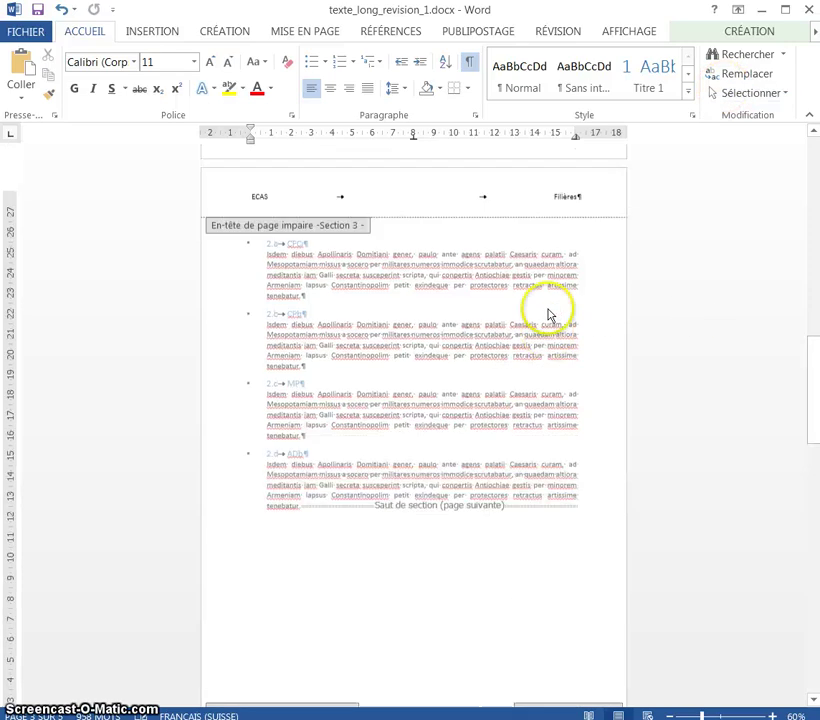
{"action": "scroll", "coordinate": [384, 619], "scroll_direction": "down", "scroll_amount": 5}
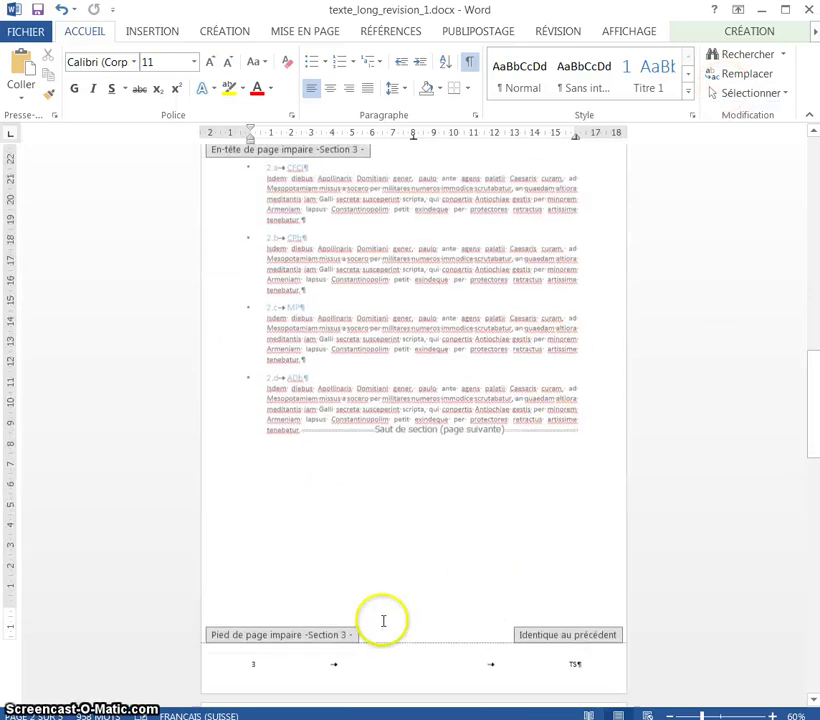
{"action": "scroll", "coordinate": [270, 540], "scroll_direction": "down", "scroll_amount": 3}
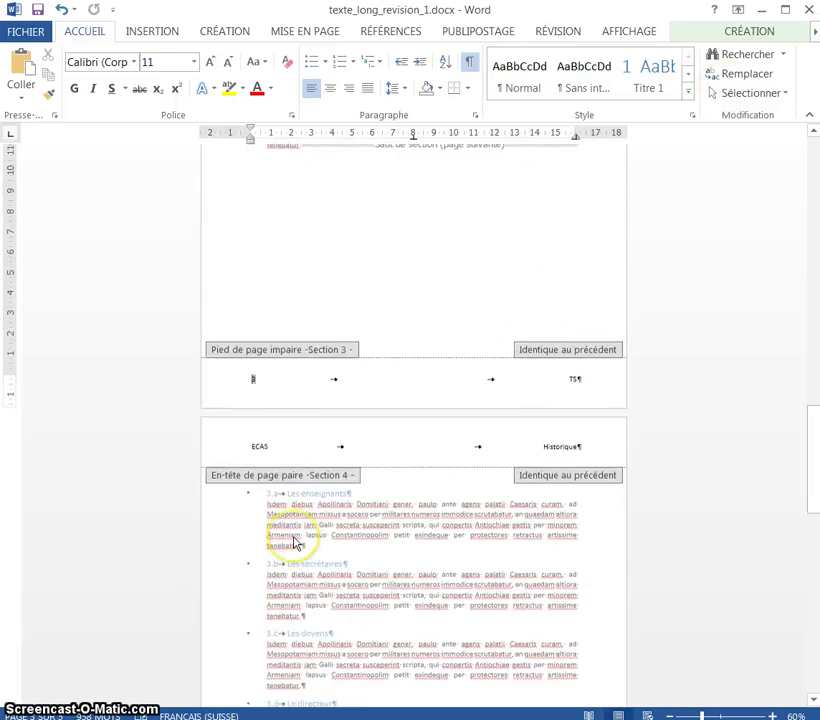
{"action": "left_click", "coordinate": [419, 464]}
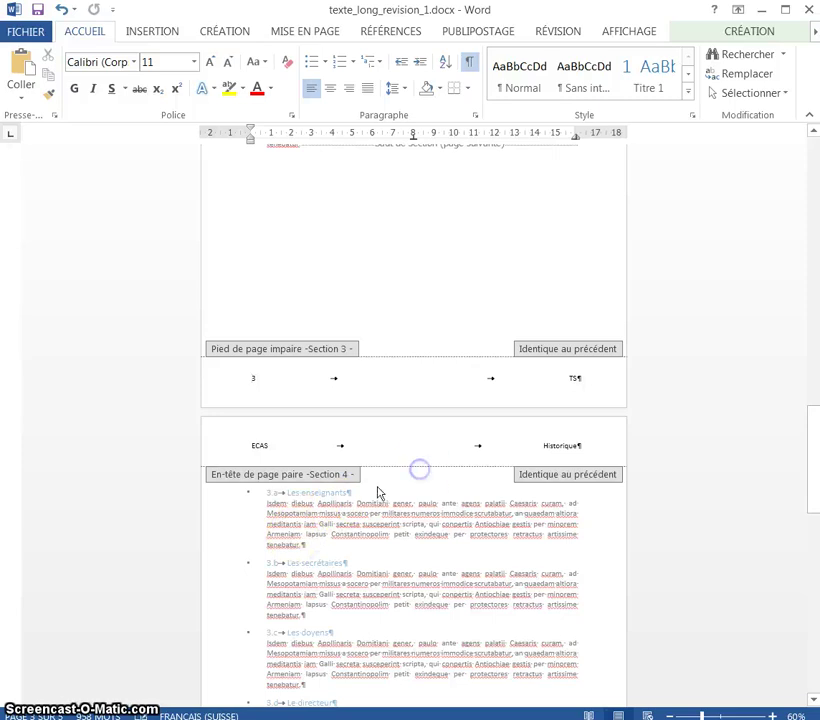
{"action": "double_click", "coordinate": [435, 525]}
{"action": "left_click", "coordinate": [289, 472]}
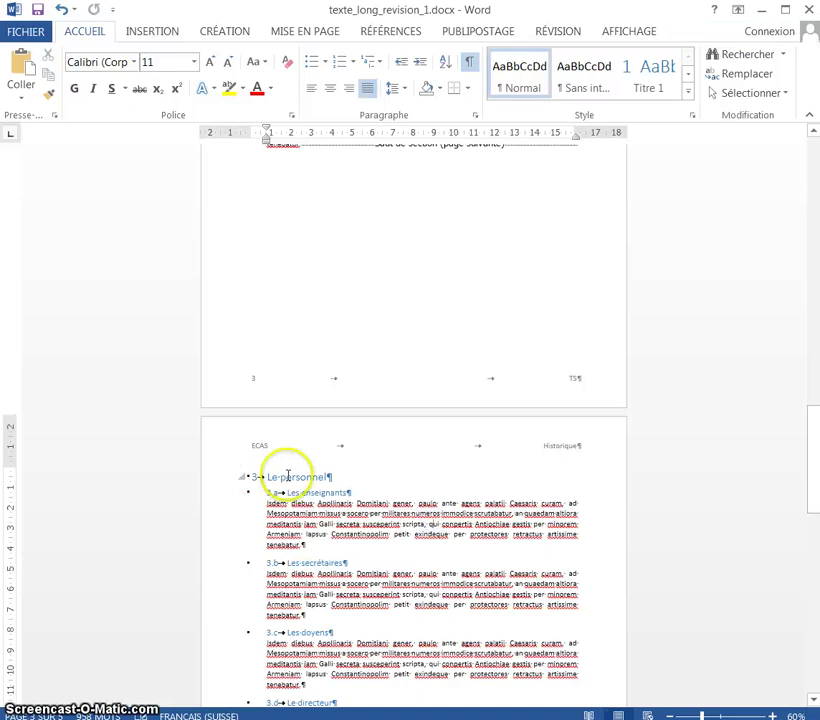
{"action": "double_click", "coordinate": [509, 449]}
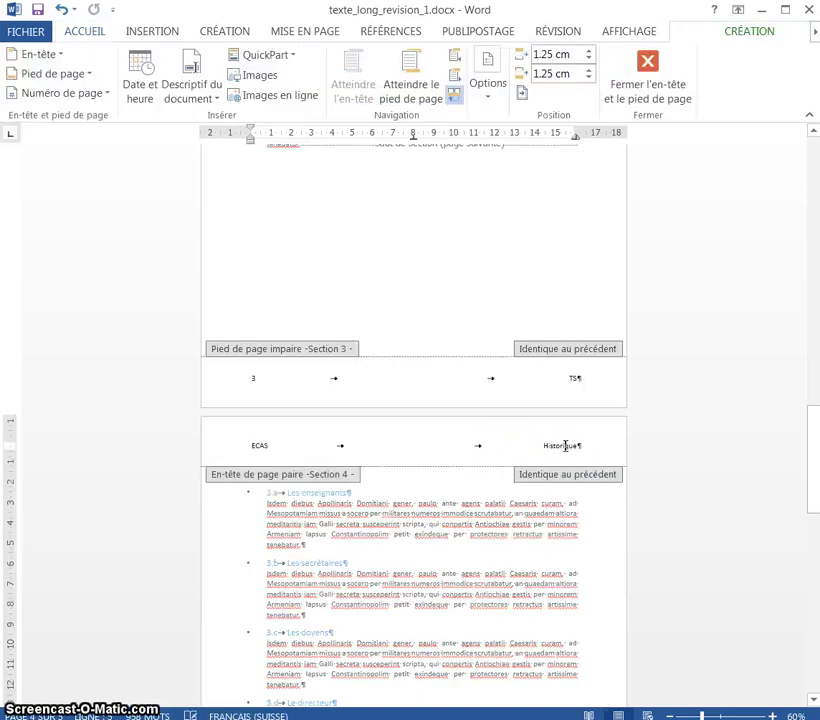
{"action": "left_click", "coordinate": [453, 98]}
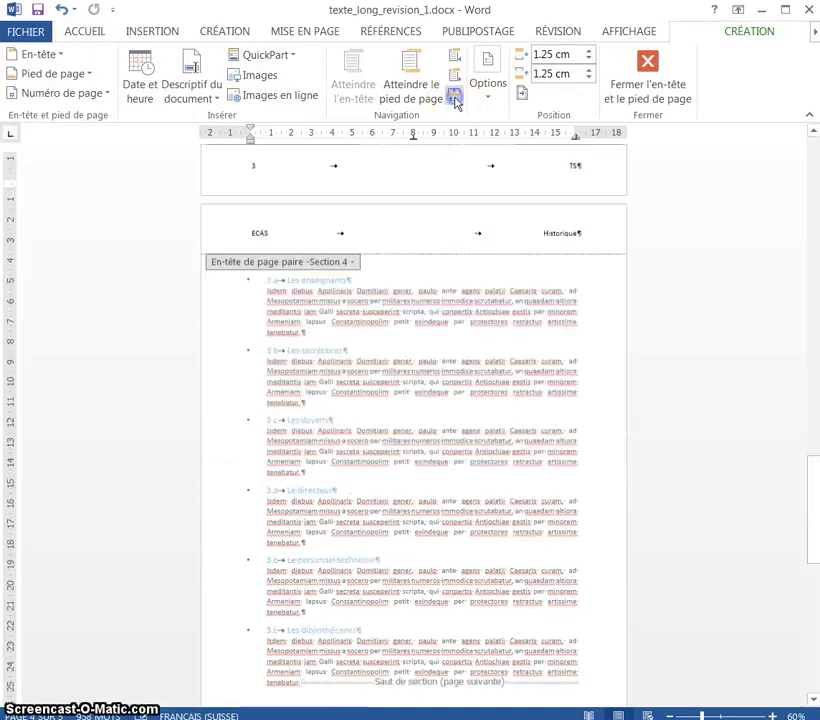
{"action": "scroll", "coordinate": [520, 320], "scroll_direction": "up", "scroll_amount": 2}
{"action": "double_click", "coordinate": [555, 260]}
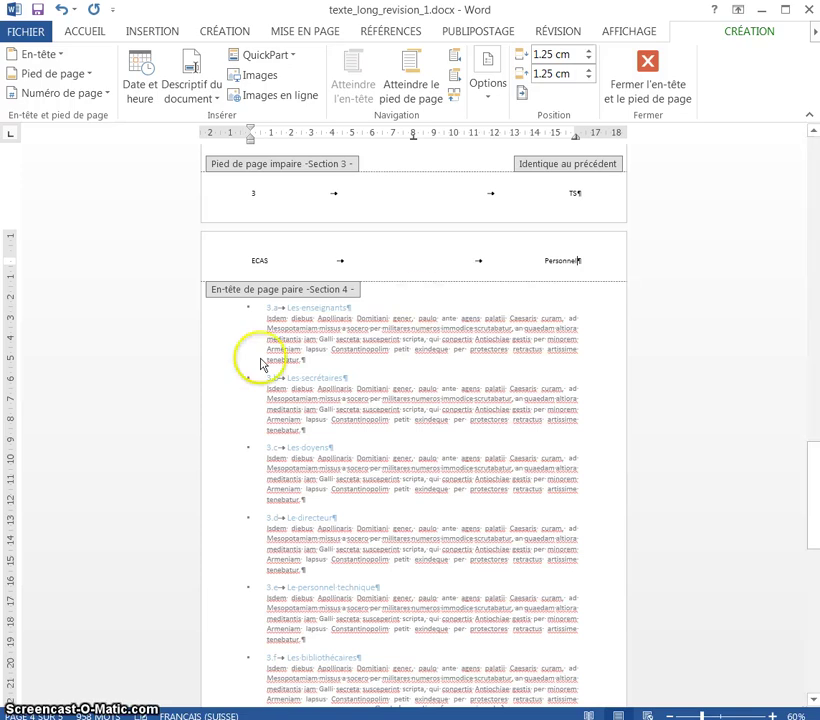
Check the footer page numbers of Sections 3 and 4 and the odd-page header of Section 5.
{"action": "scroll", "coordinate": [265, 362], "scroll_direction": "down", "scroll_amount": 6}
{"action": "scroll", "coordinate": [472, 578], "scroll_direction": "up", "scroll_amount": 8}
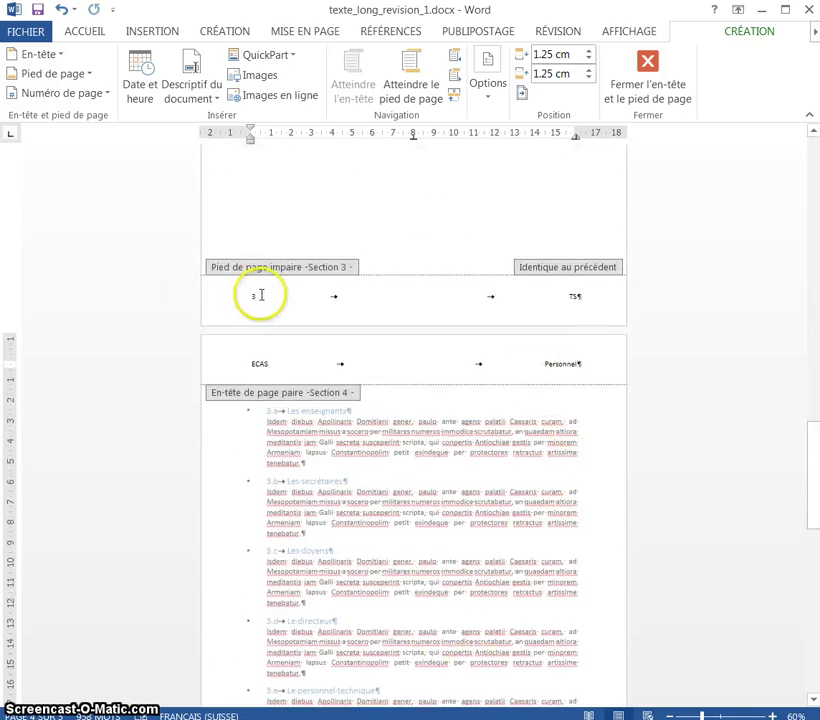
{"action": "scroll", "coordinate": [439, 595], "scroll_direction": "down", "scroll_amount": 9}
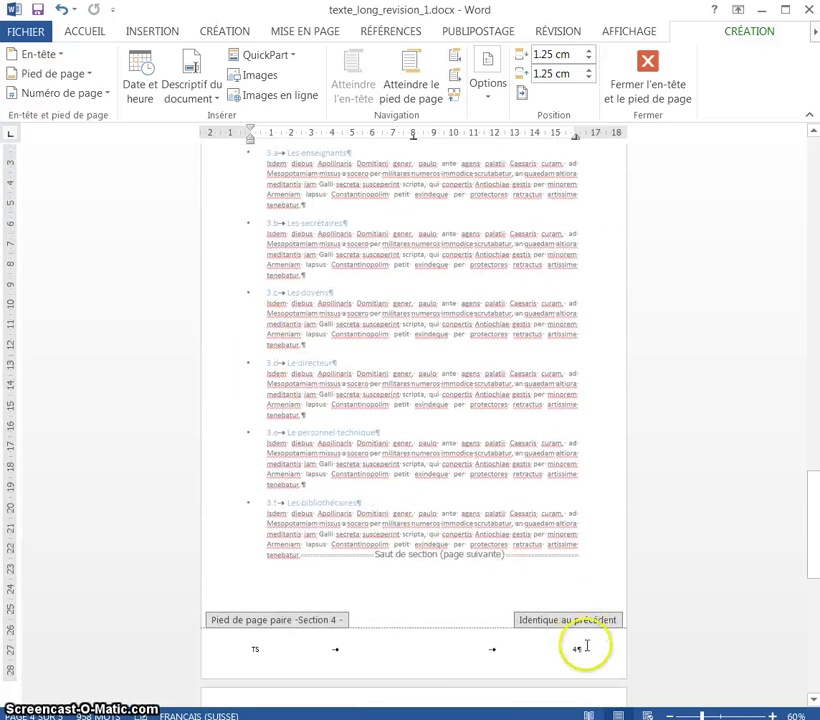
{"action": "scroll", "coordinate": [421, 645], "scroll_direction": "down", "scroll_amount": 2}
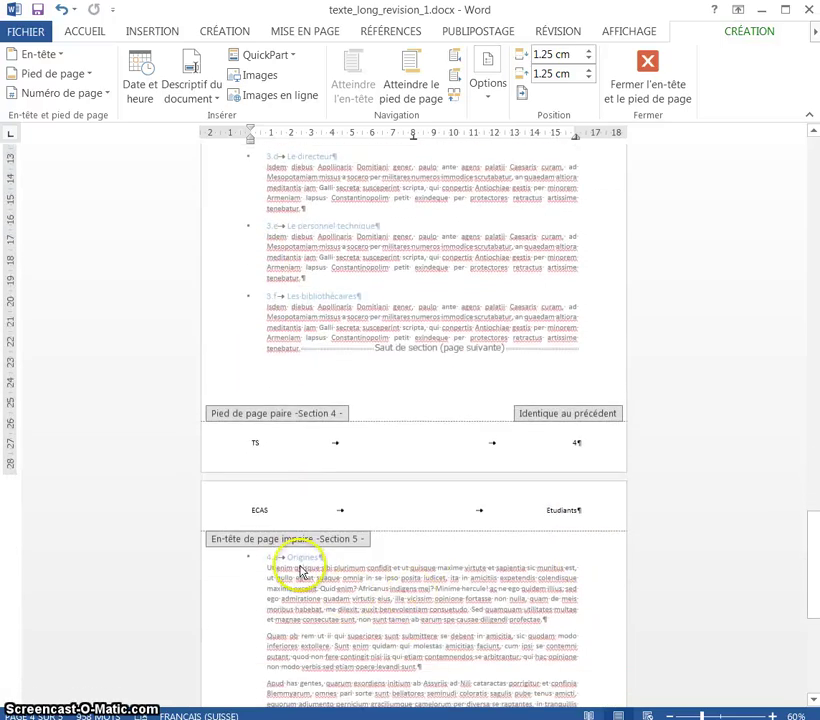
{"action": "scroll", "coordinate": [494, 520], "scroll_direction": "down", "scroll_amount": 8}
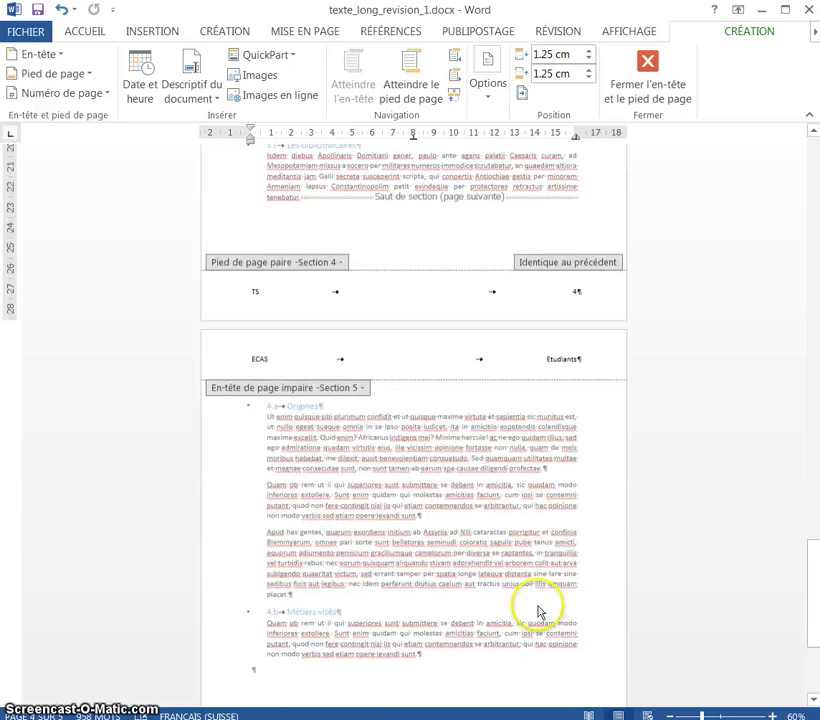
{"action": "scroll", "coordinate": [564, 223], "scroll_direction": "up", "scroll_amount": 1}
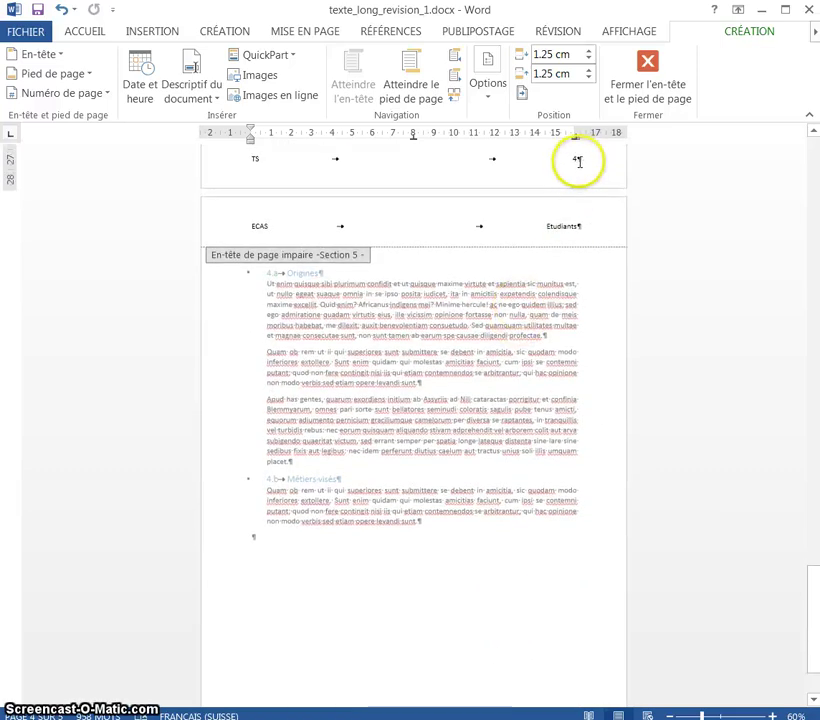
Close header and footer editing and review the headers and footers from the title page through the last page.
{"action": "scroll", "coordinate": [578, 162], "scroll_direction": "down", "scroll_amount": 2}
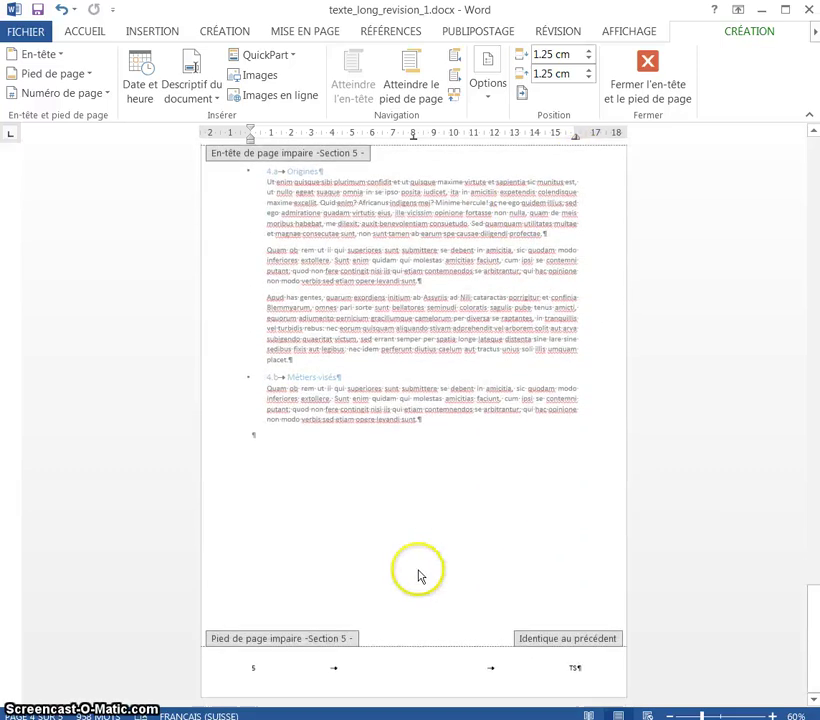
{"action": "double_click", "coordinate": [545, 437]}
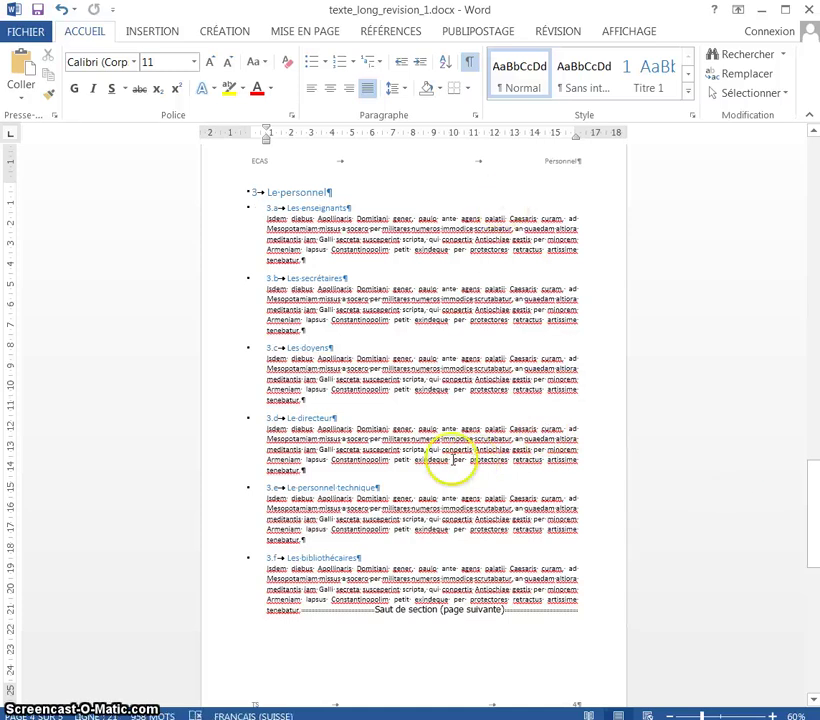
{"action": "scroll", "coordinate": [432, 455], "scroll_direction": "up", "scroll_amount": 6}
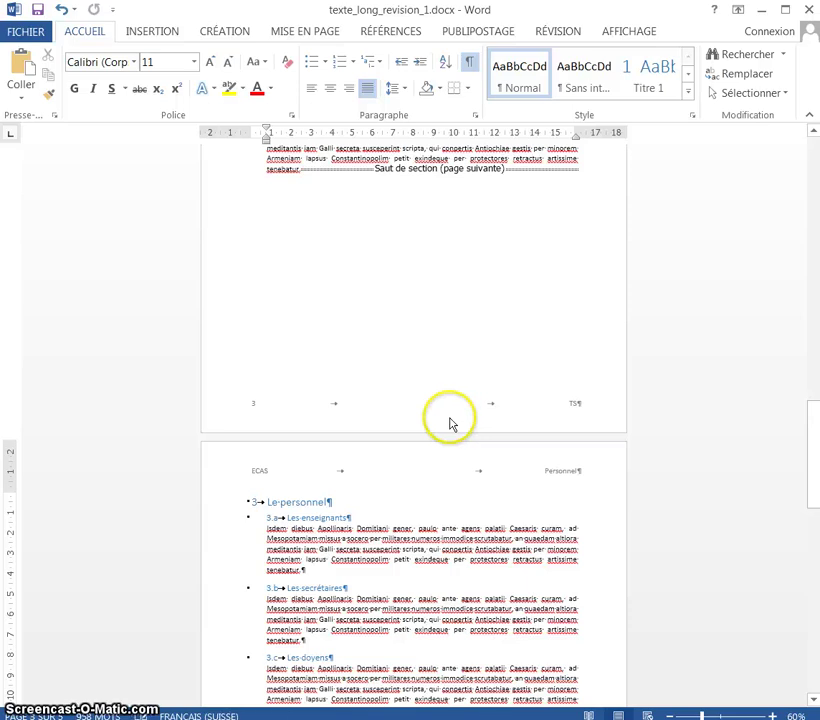
{"action": "scroll", "coordinate": [466, 352], "scroll_direction": "up", "scroll_amount": 6}
{"action": "left_click_drag", "start_coordinate": [811, 421], "coordinate": [811, 165]}
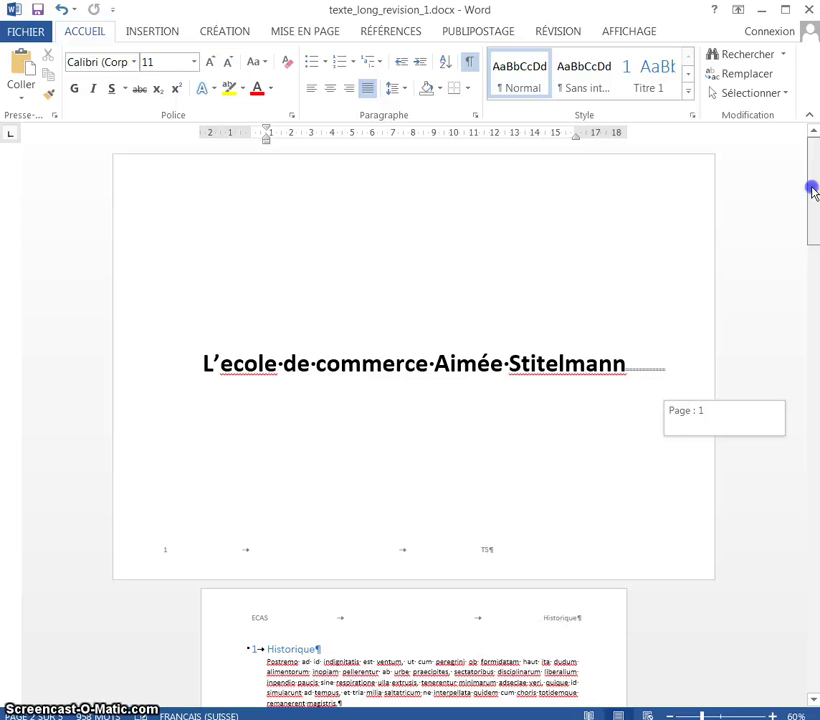
{"action": "left_click_drag", "start_coordinate": [812, 190], "coordinate": [810, 600]}
{"action": "scroll", "coordinate": [497, 452], "scroll_direction": "down", "scroll_amount": 4}
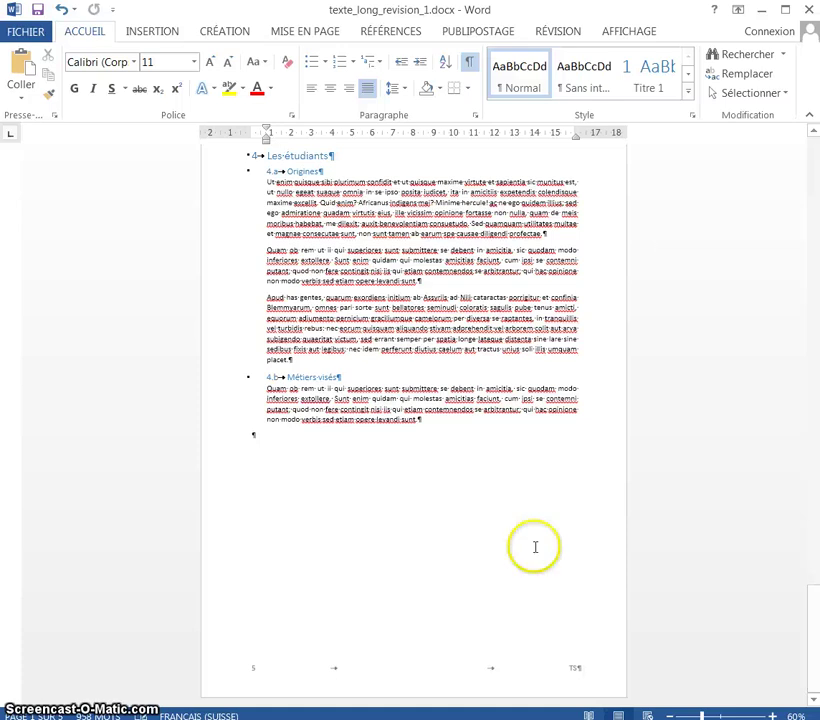
Insert a next-page section break in the empty paragraph after chapter 4, Les étudiants.
{"action": "left_click", "coordinate": [455, 431]}
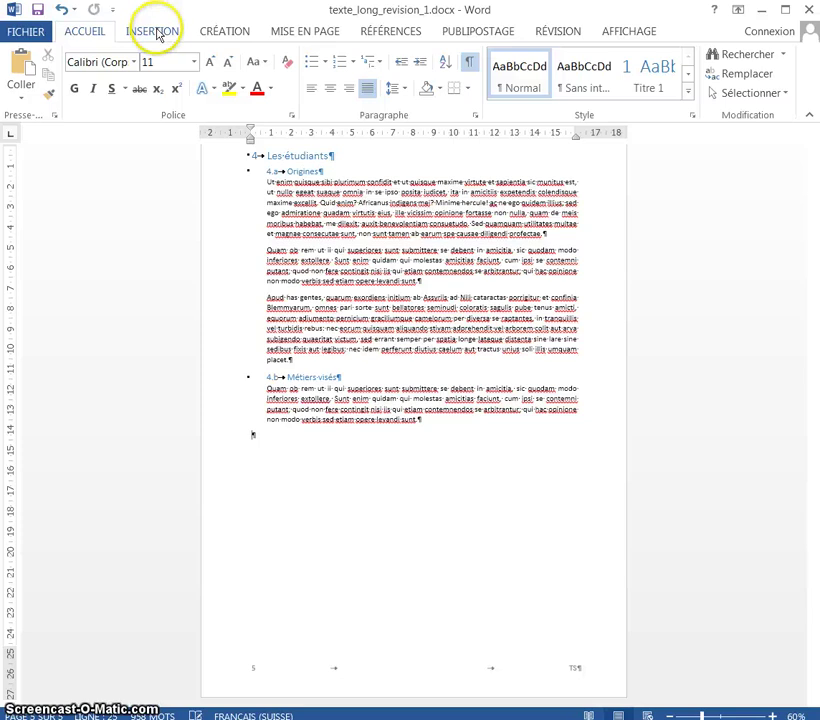
{"action": "left_click", "coordinate": [272, 31]}
{"action": "left_click", "coordinate": [190, 55]}
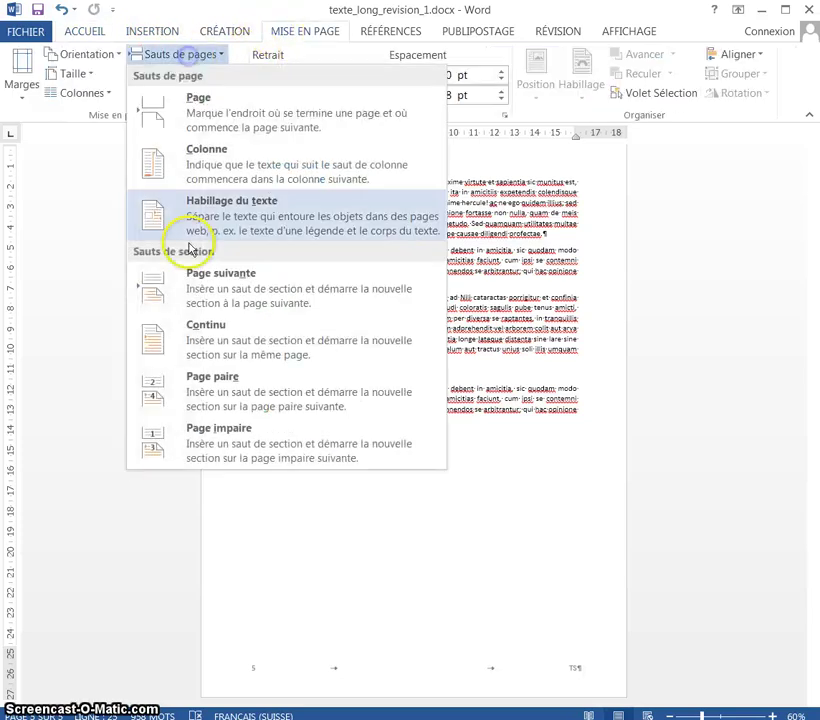
{"action": "left_click", "coordinate": [210, 311]}
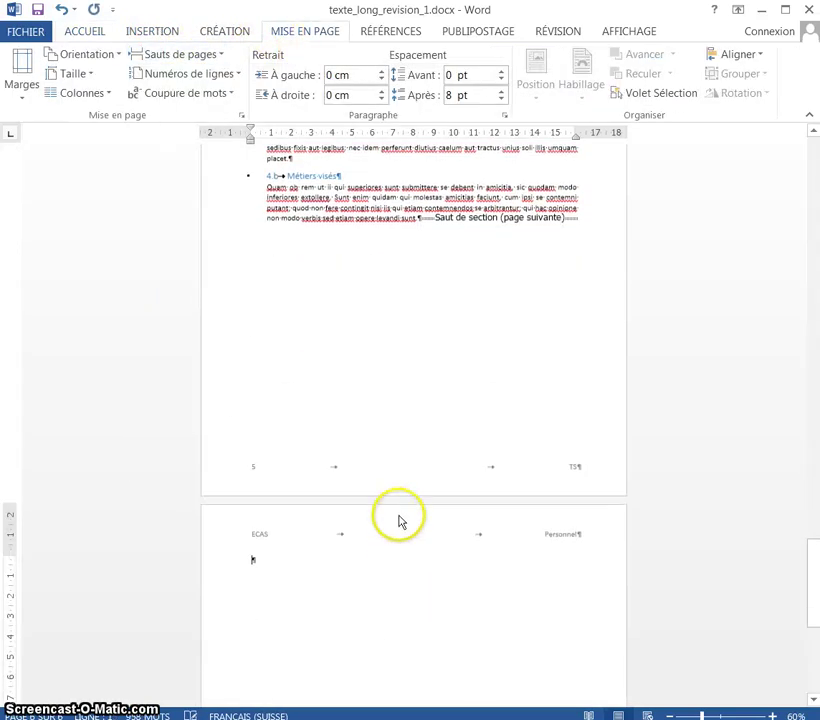
Unlink the Section 6 even-page header from the previous section and delete its contents.
{"action": "double_click", "coordinate": [399, 527]}
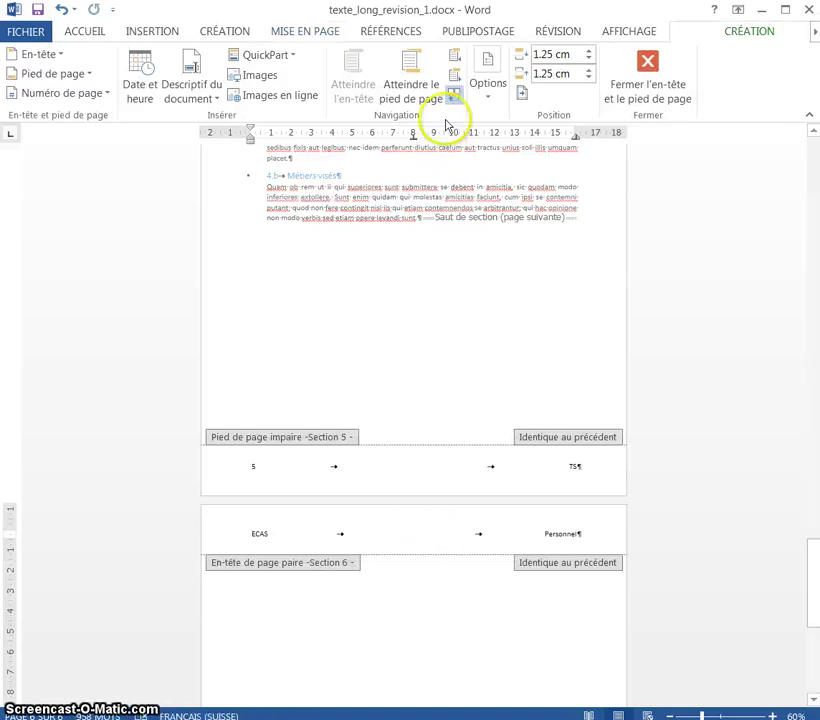
{"action": "left_click", "coordinate": [454, 97]}
{"action": "scroll", "coordinate": [465, 298], "scroll_direction": "up", "scroll_amount": 2}
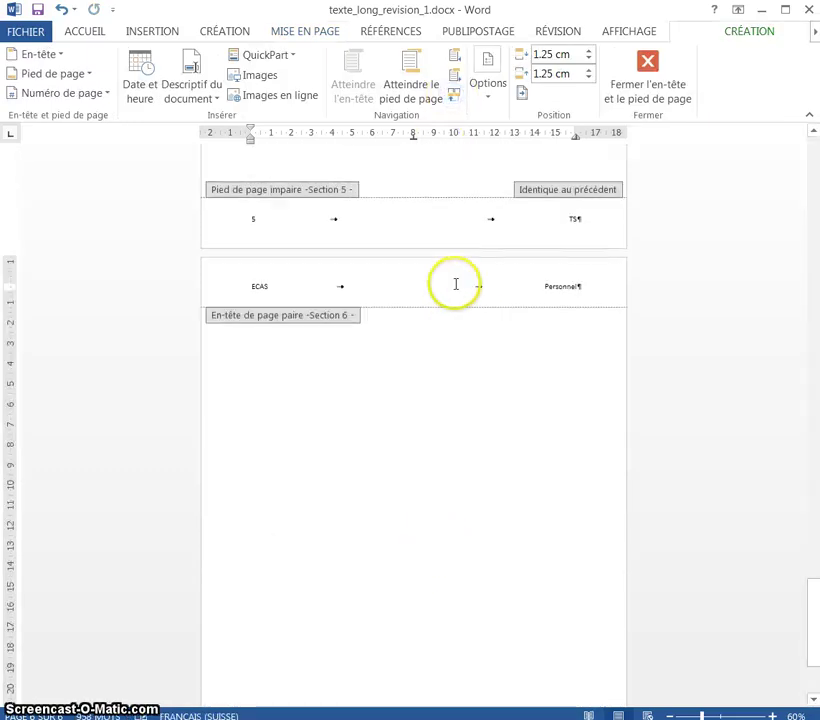
{"action": "left_click", "coordinate": [226, 288]}
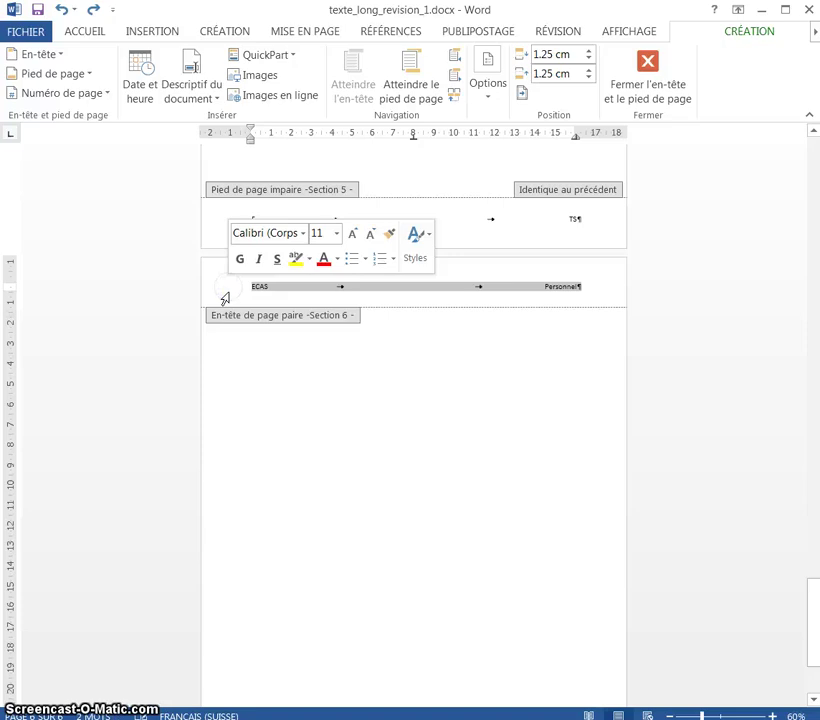
{"action": "key", "text": "Delete"}
Unlink the Section 6 even-page footer from the previous section, clear its contents and return to the body text.
{"action": "scroll", "coordinate": [335, 472], "scroll_direction": "down", "scroll_amount": 3}
{"action": "double_click", "coordinate": [427, 661]}
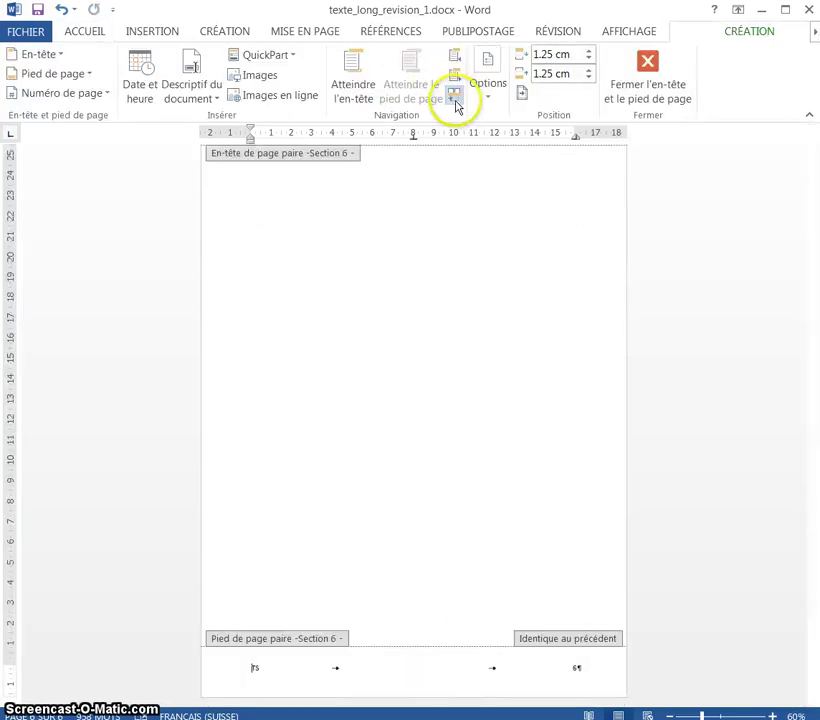
{"action": "left_click", "coordinate": [216, 668]}
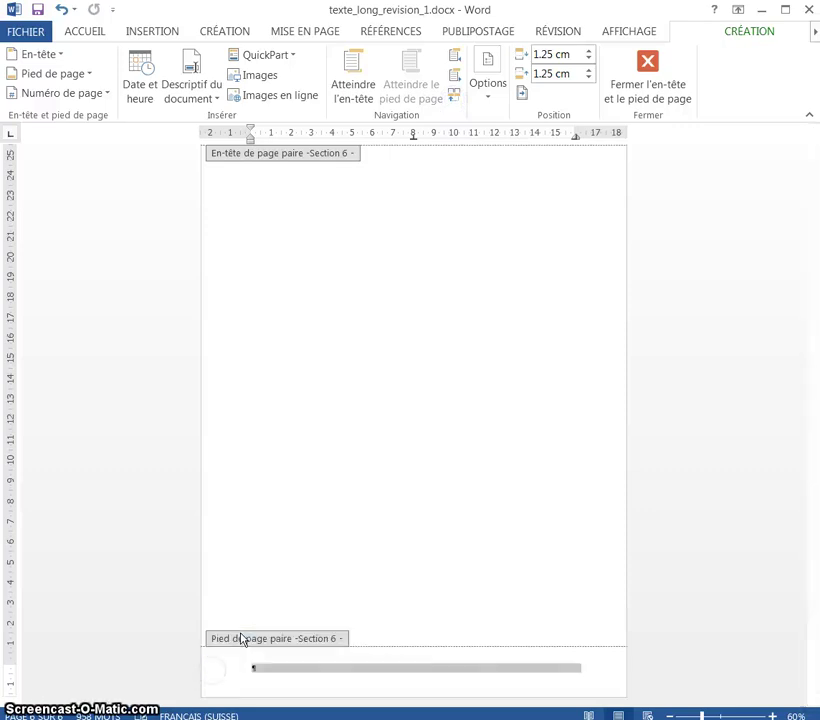
{"action": "scroll", "coordinate": [697, 118], "scroll_direction": "up", "scroll_amount": 4}
{"action": "scroll", "coordinate": [470, 461], "scroll_direction": "up", "scroll_amount": 4}
{"action": "scroll", "coordinate": [492, 370], "scroll_direction": "down", "scroll_amount": 2}
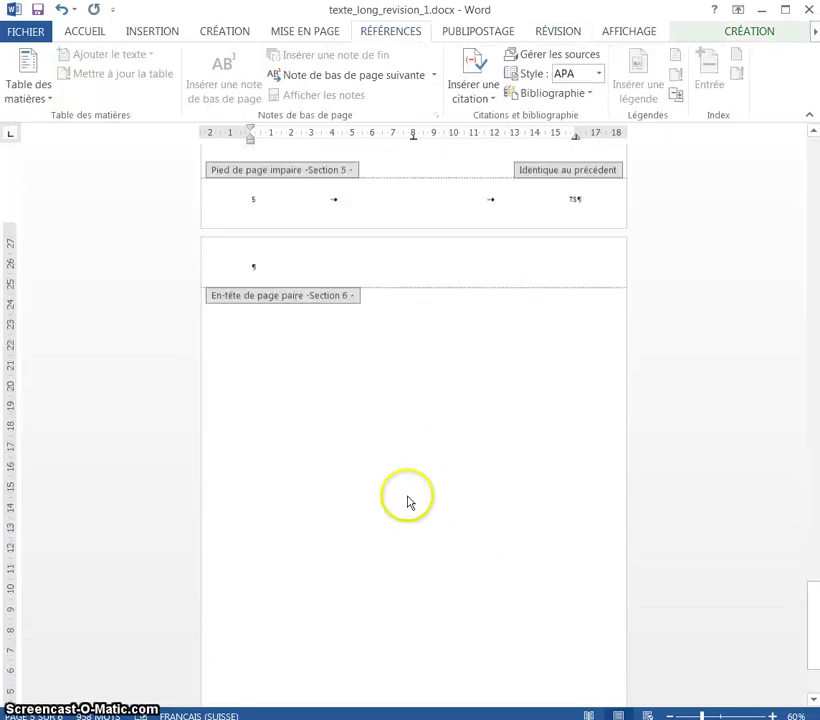
{"action": "double_click", "coordinate": [383, 342]}
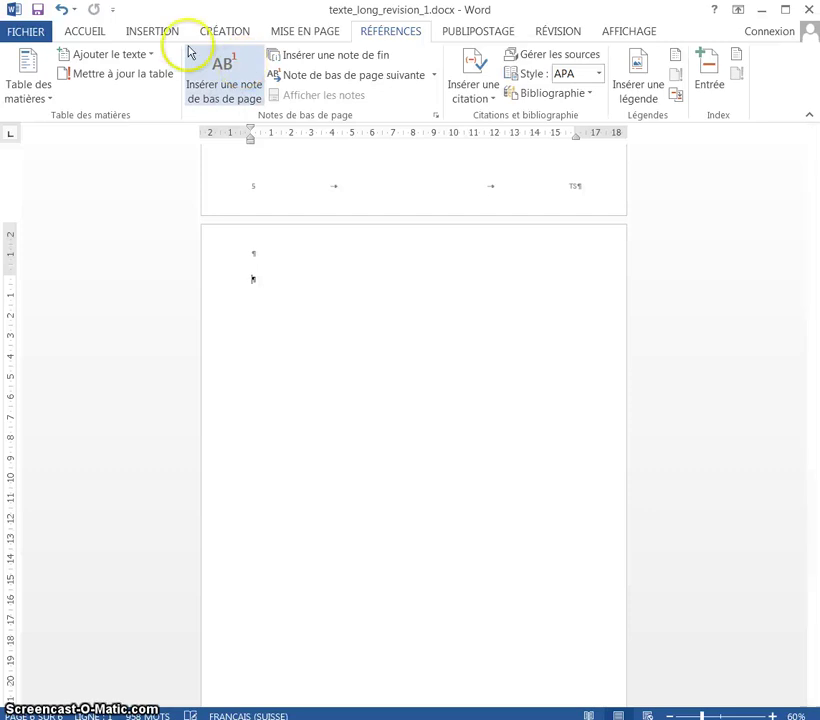
{"action": "left_click", "coordinate": [152, 31]}
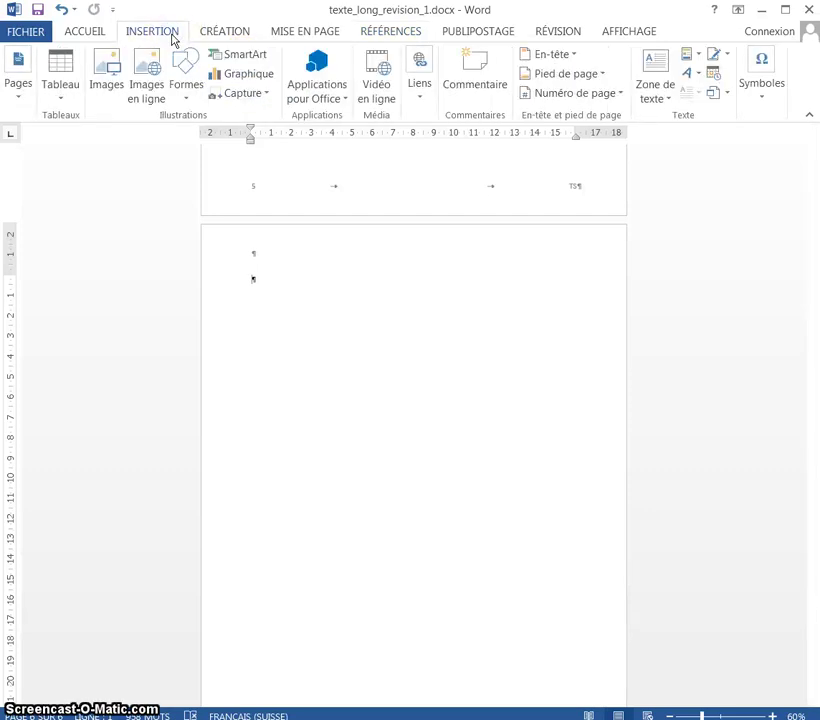
{"action": "left_click", "coordinate": [229, 31]}
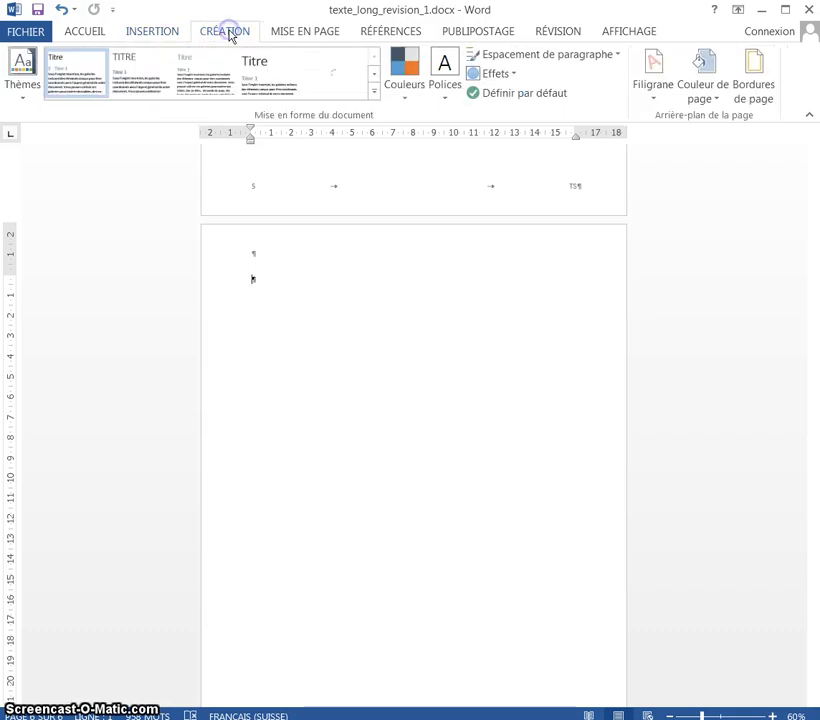
{"action": "left_click", "coordinate": [146, 31]}
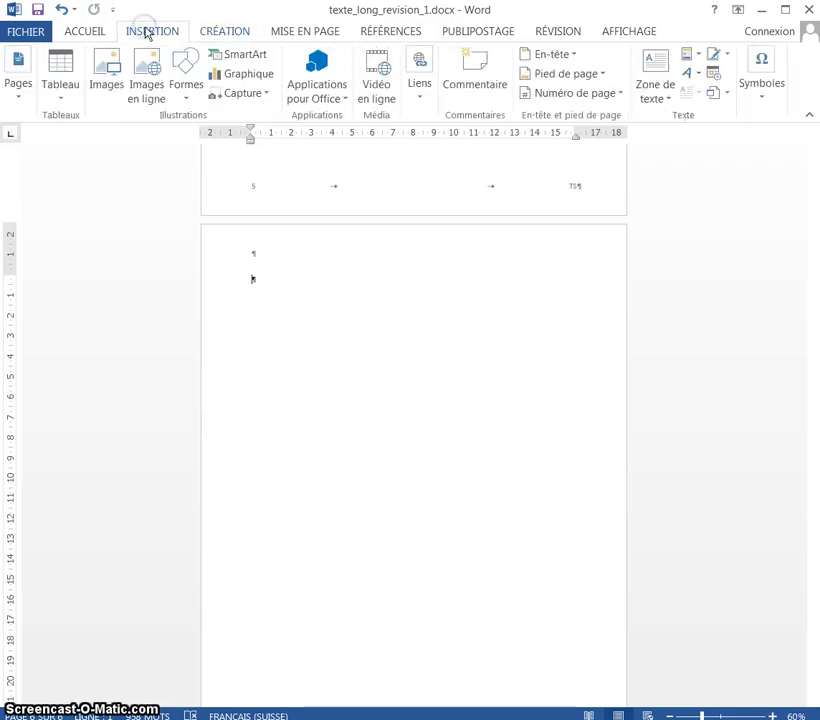
{"action": "left_click", "coordinate": [785, 12]}
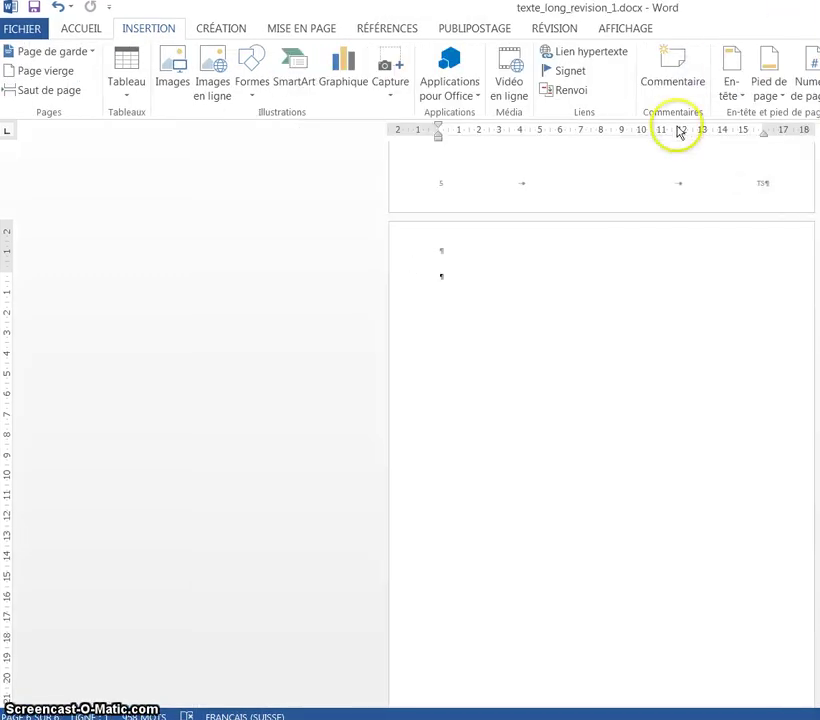
{"action": "left_click", "coordinate": [387, 29]}
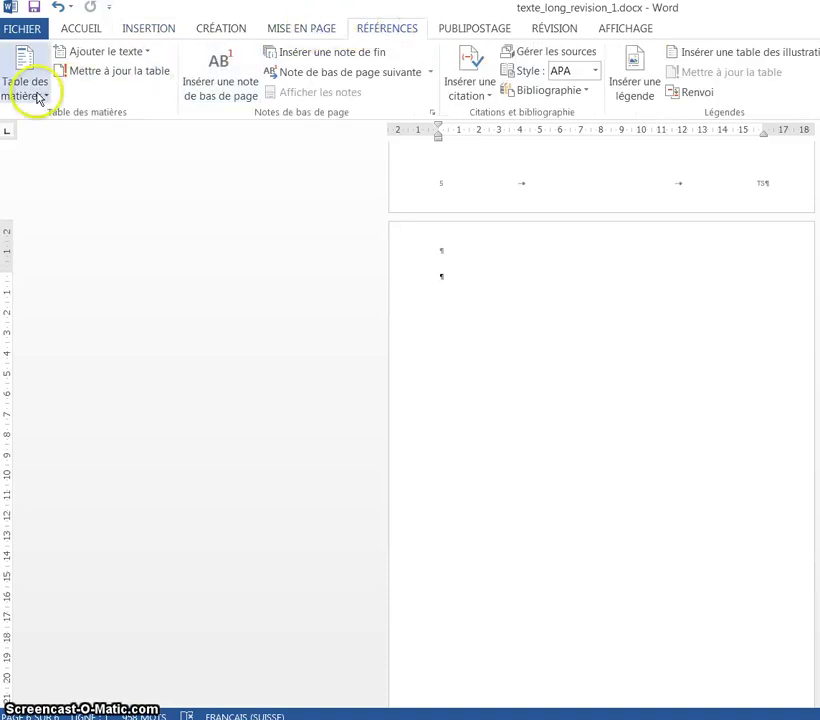
{"action": "key", "text": "super+Down"}
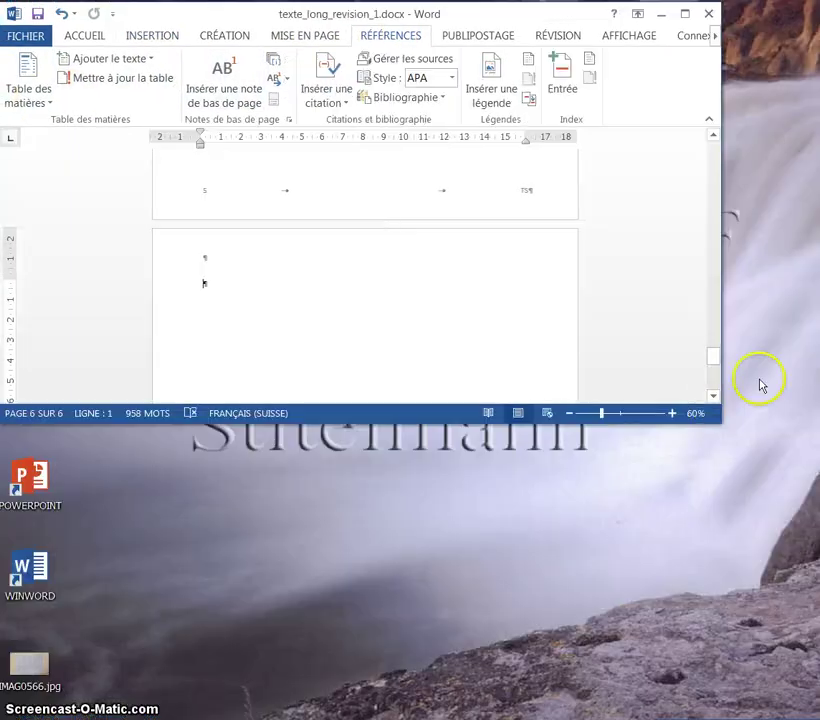